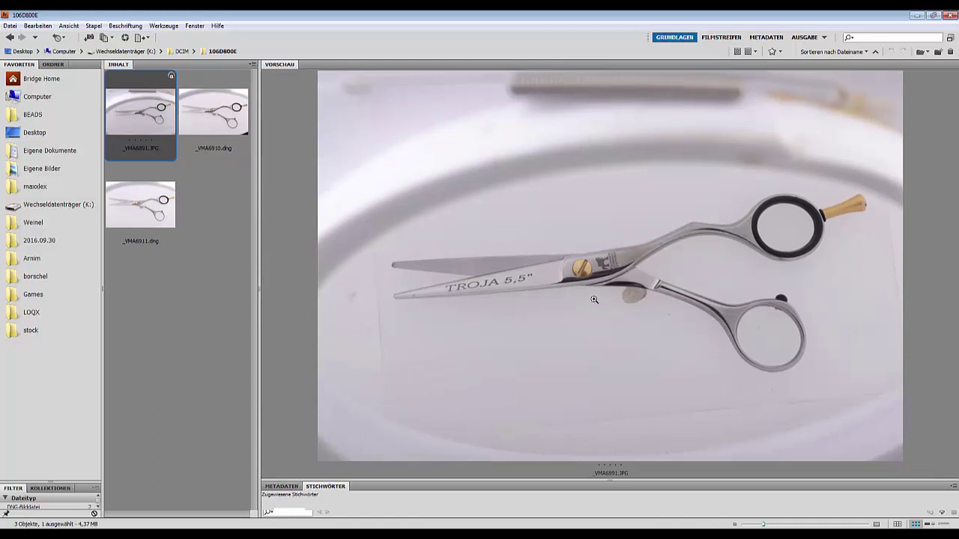
# Compare the previews of the scissors photos _VMA6910.dng and _VMA6911.dng.
pyautogui.click(225, 123)
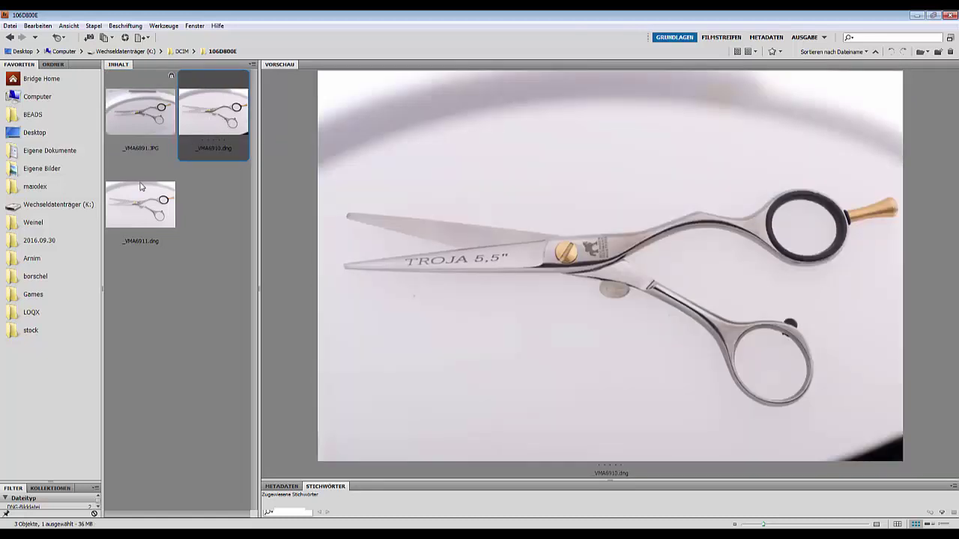
pyautogui.click(137, 209)
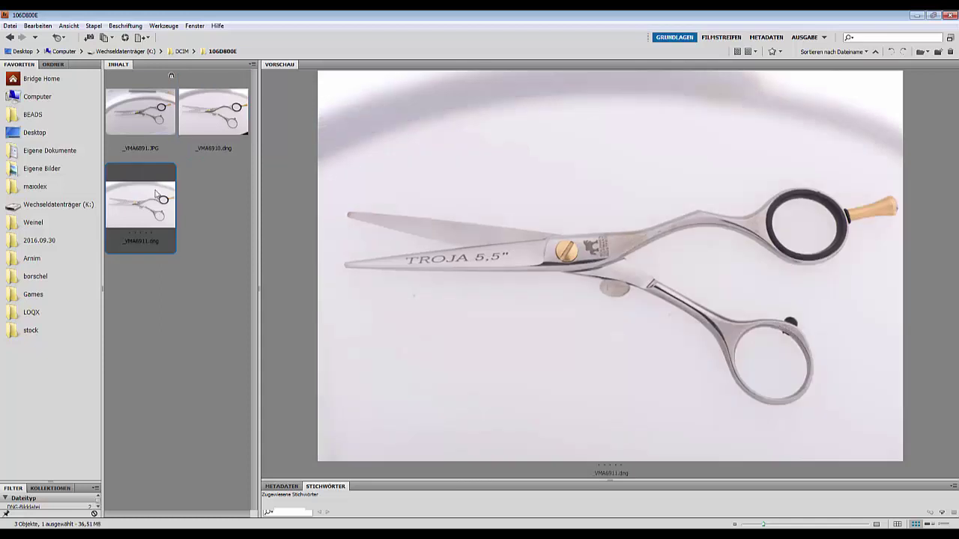
pyautogui.click(223, 122)
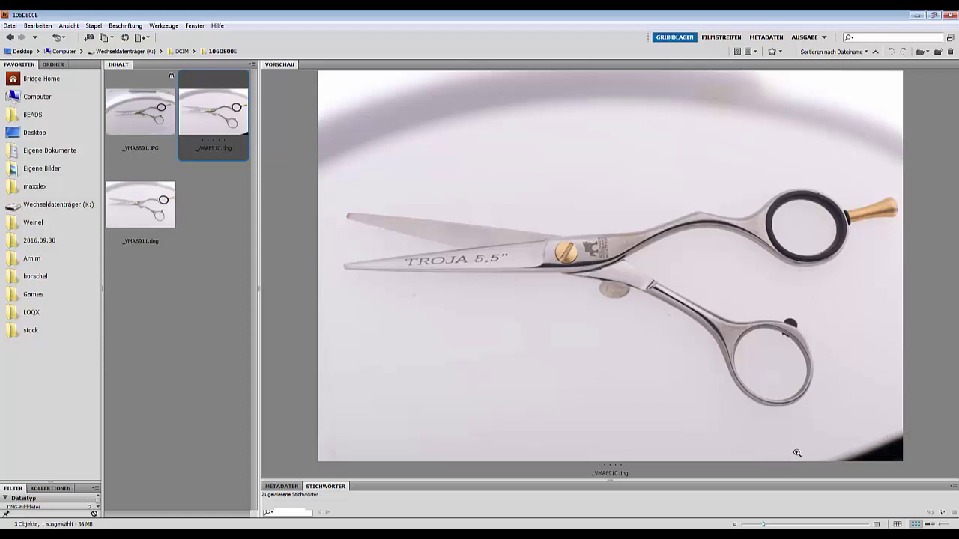
pyautogui.click(147, 217)
# Open _VMA6910.dng with Adobe Photoshop CS5.1 so it loads in Camera Raw.
pyautogui.click(221, 114)
pyautogui.rightClick(221, 114)
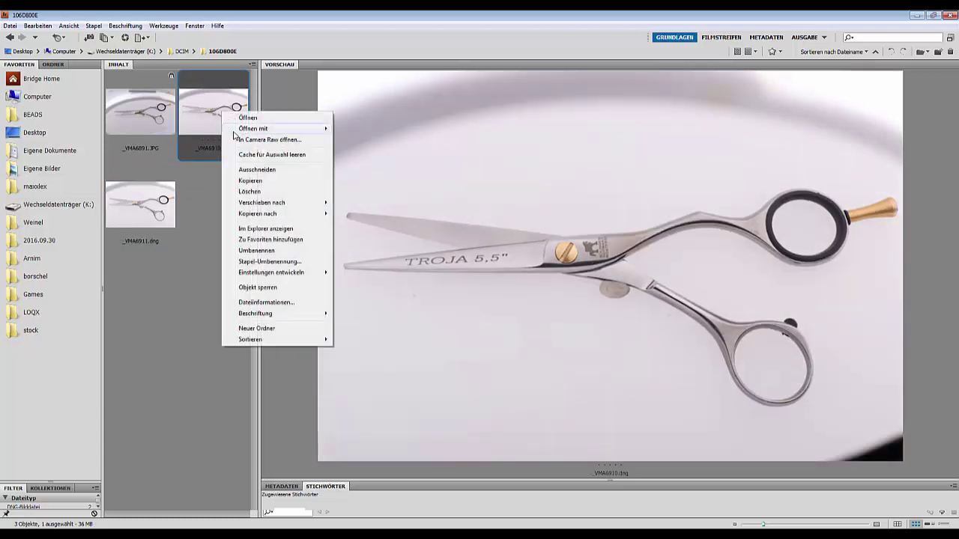
pyautogui.moveTo(246, 129)
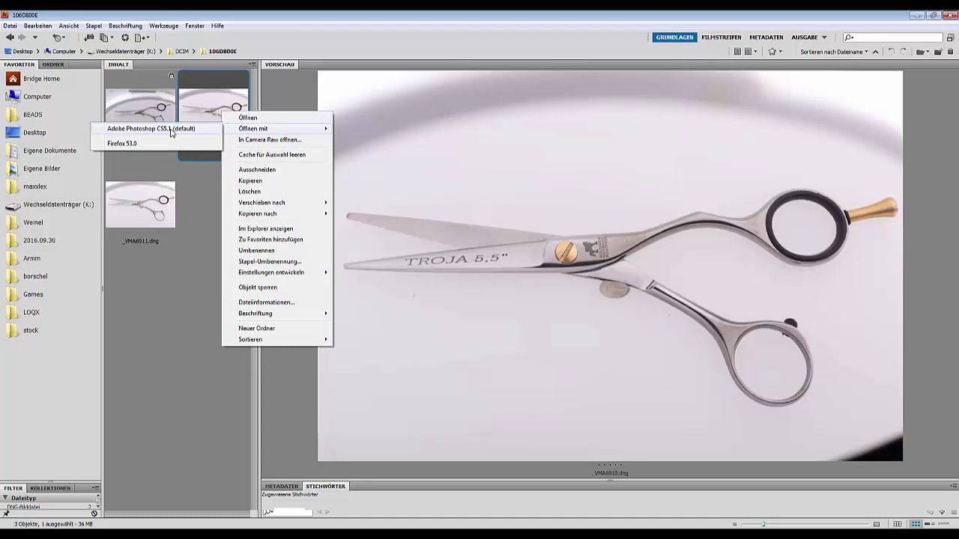
pyautogui.click(171, 129)
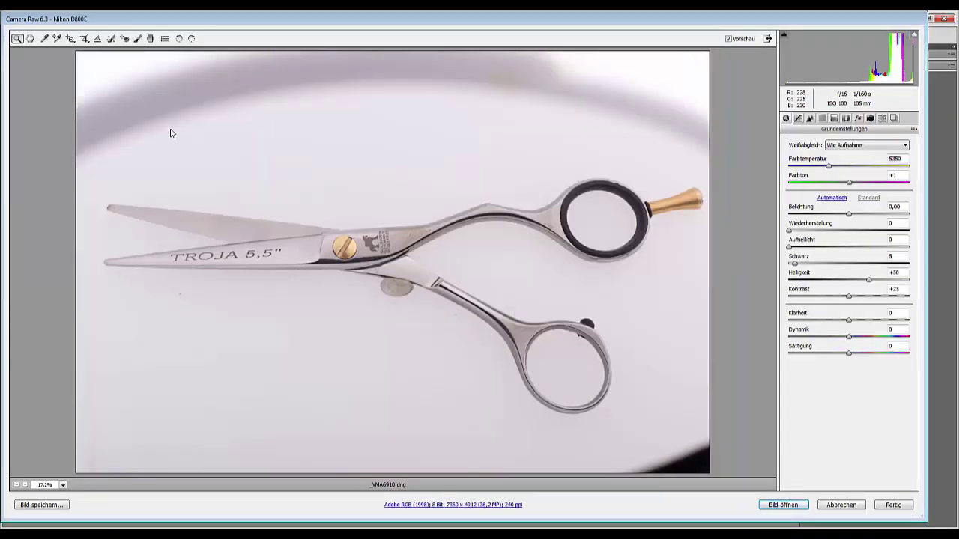
# Examine the golden screw and the engraved logo and lettering on the scissors at close range.
pyautogui.click(171, 134)
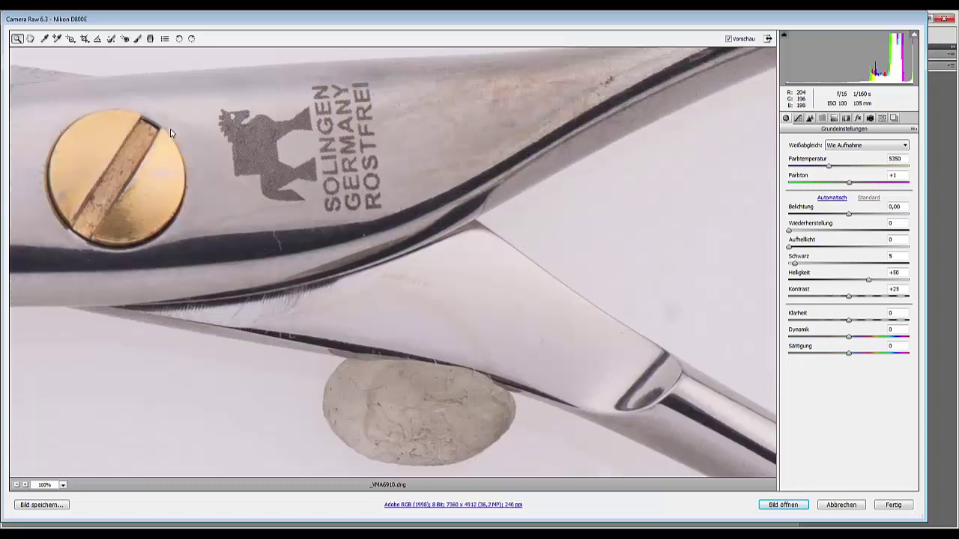
pyautogui.hotkey('ctrl', '-')
pyautogui.moveTo(162, 278); pyautogui.dragTo(466, 361)
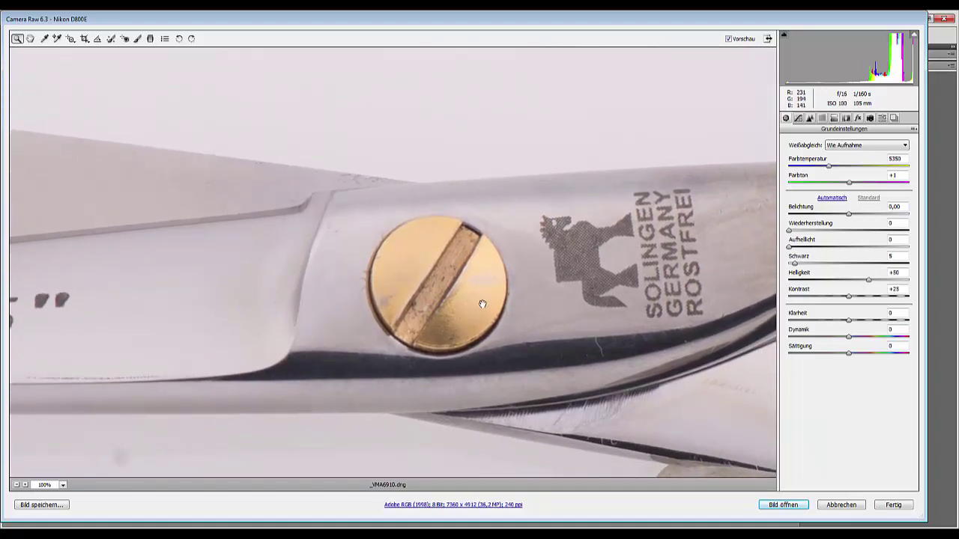
pyautogui.moveTo(285, 328); pyautogui.dragTo(90, 299)
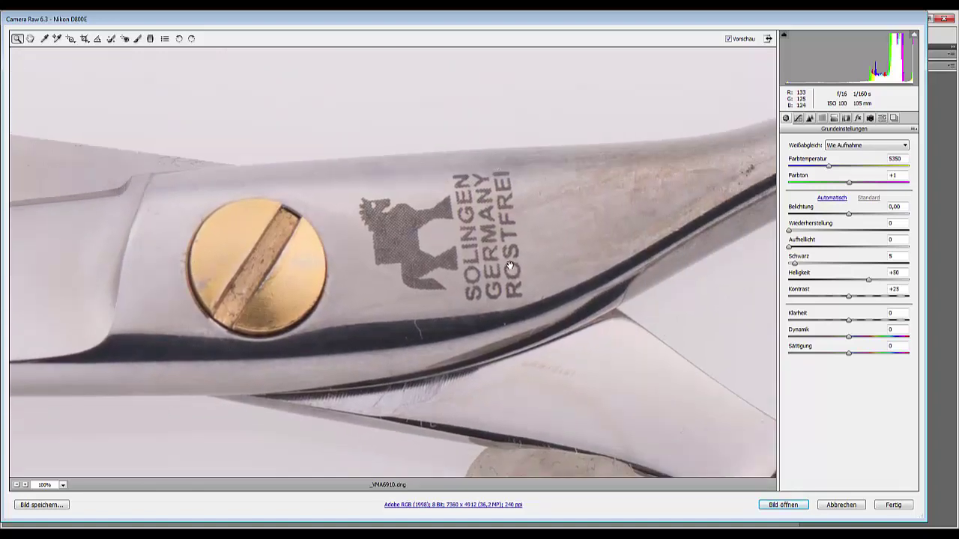
pyautogui.click(411, 273)
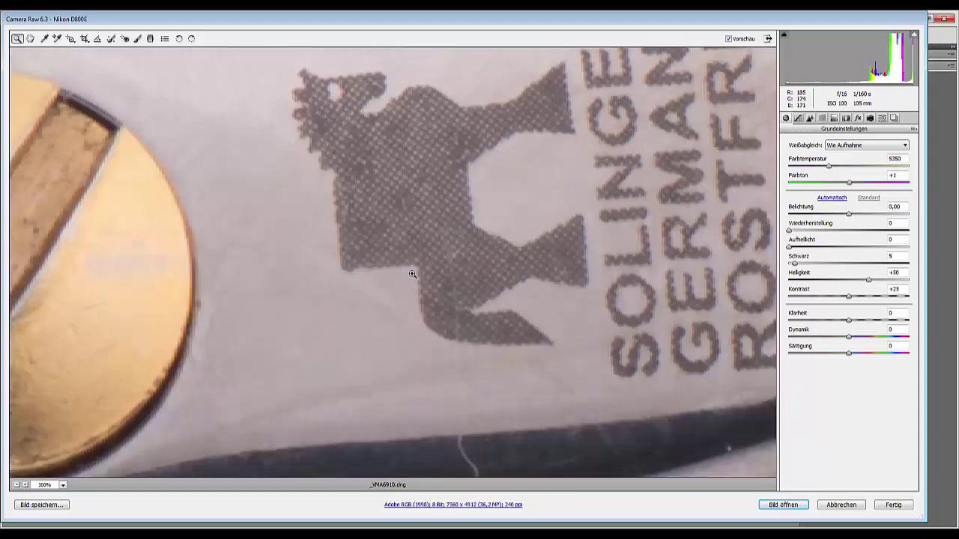
pyautogui.keyDown('alt'); pyautogui.click(411, 273); pyautogui.keyUp('alt')
pyautogui.keyDown('alt'); pyautogui.click(411, 273); pyautogui.keyUp('alt')
pyautogui.keyDown('alt'); pyautogui.click(411, 273); pyautogui.keyUp('alt')
pyautogui.keyDown('alt'); pyautogui.click(412, 274); pyautogui.keyUp('alt')
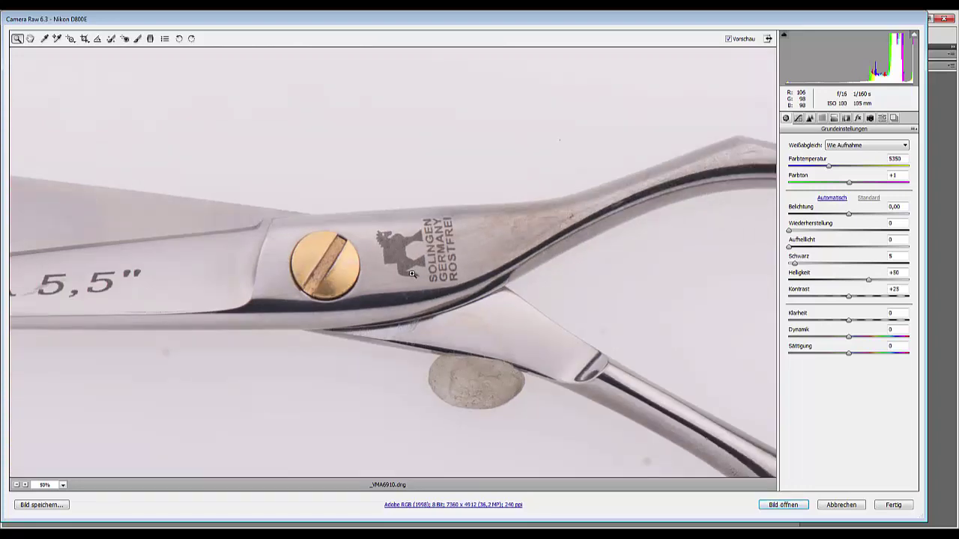
pyautogui.click(411, 273)
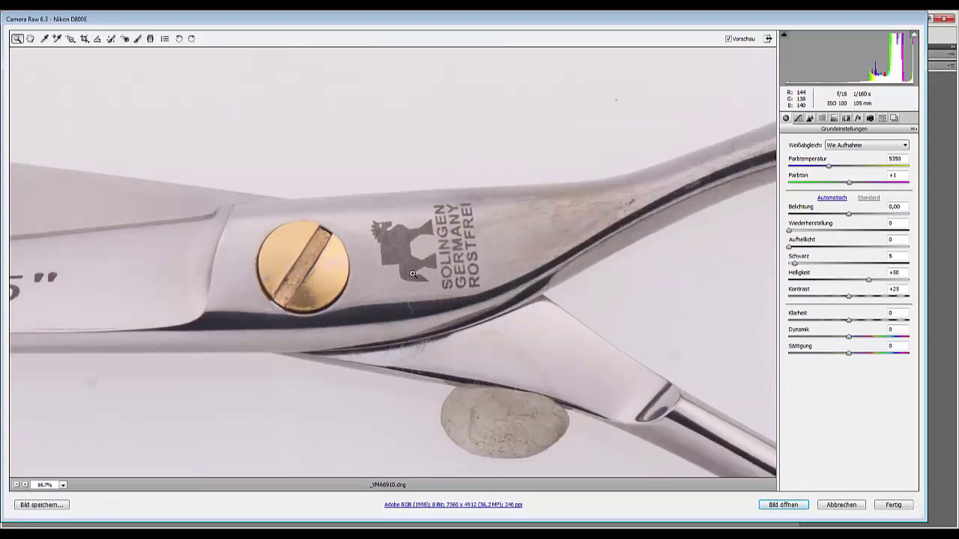
# Inspect the handle arms and both finger rings for surface flaws, and return to the full view of the scissors.
pyautogui.moveTo(627, 214); pyautogui.dragTo(182, 328)
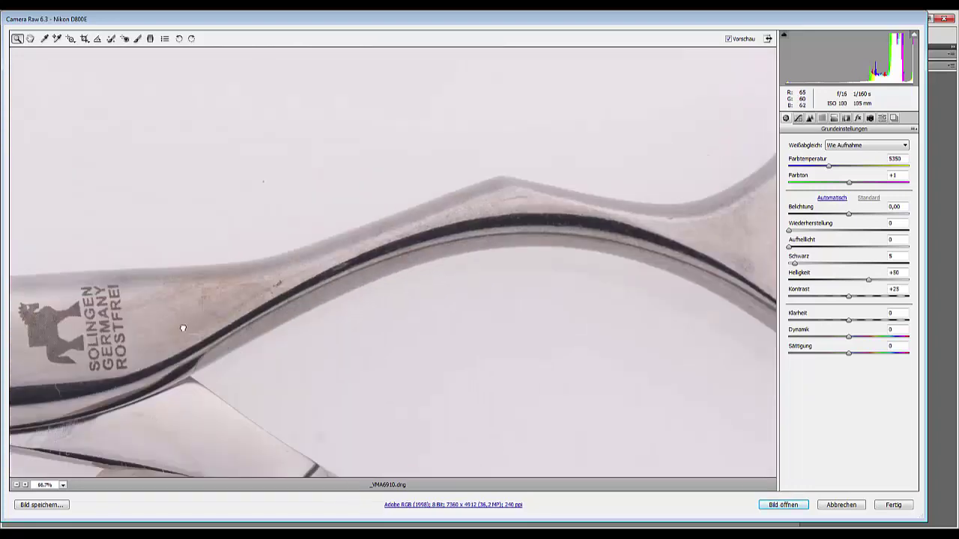
pyautogui.moveTo(597, 349); pyautogui.dragTo(10, 363)
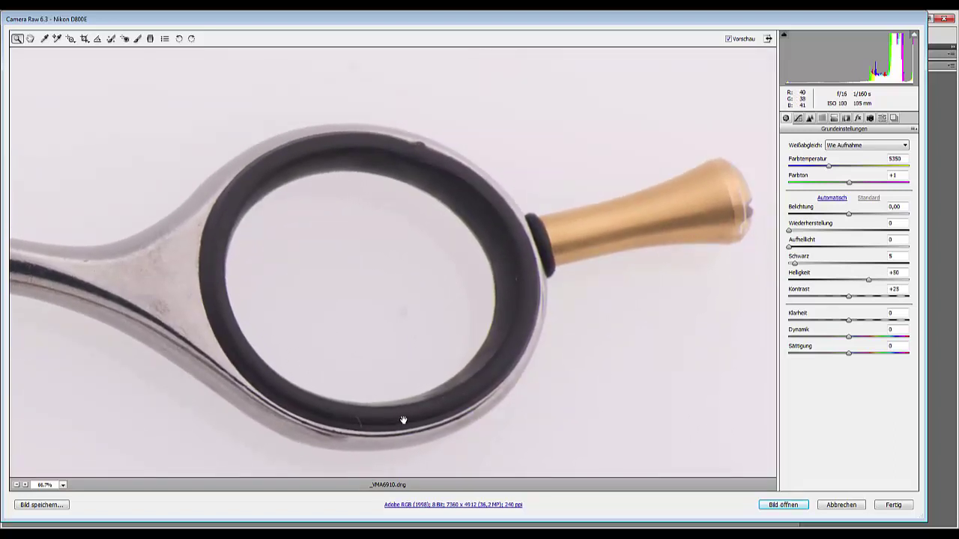
pyautogui.moveTo(631, 146); pyautogui.dragTo(662, 117)
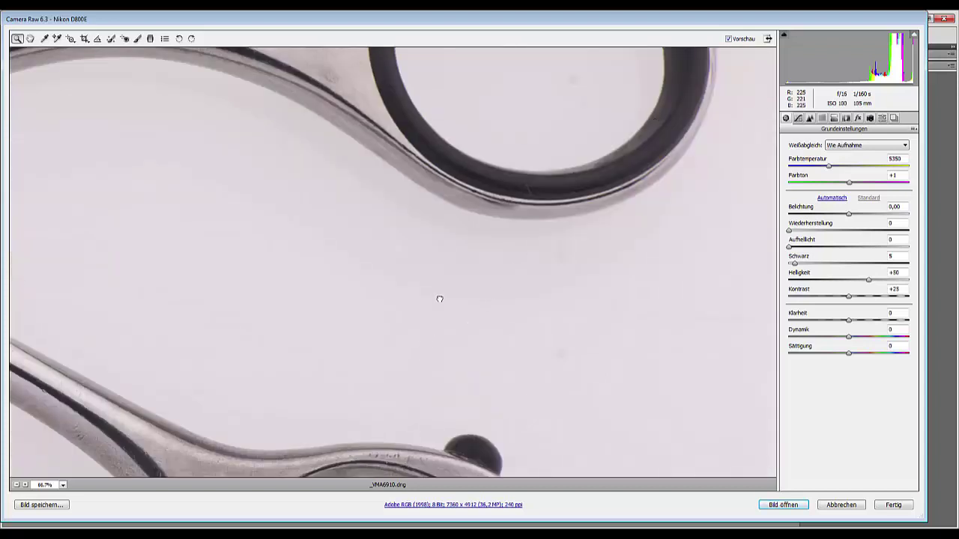
pyautogui.moveTo(439, 295); pyautogui.dragTo(514, 143)
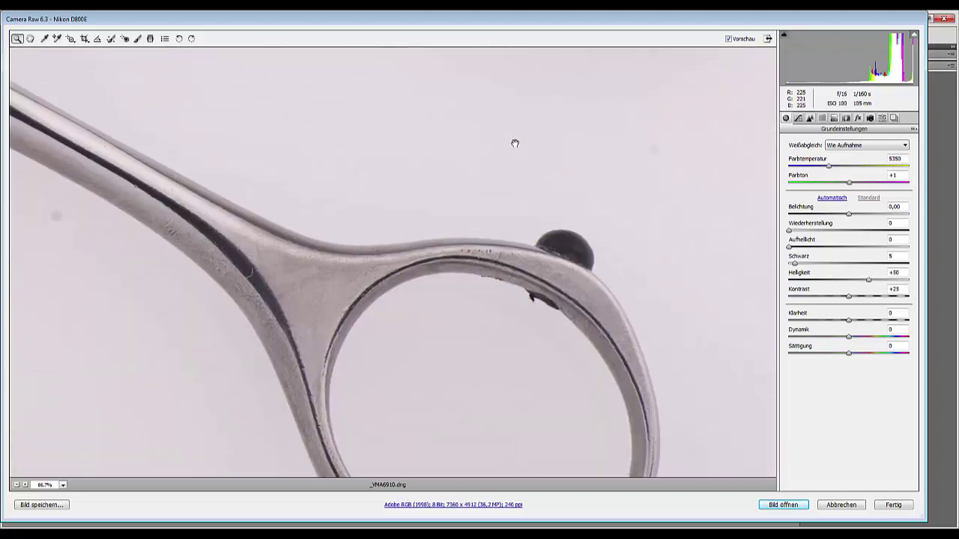
pyautogui.moveTo(409, 382); pyautogui.dragTo(630, 353)
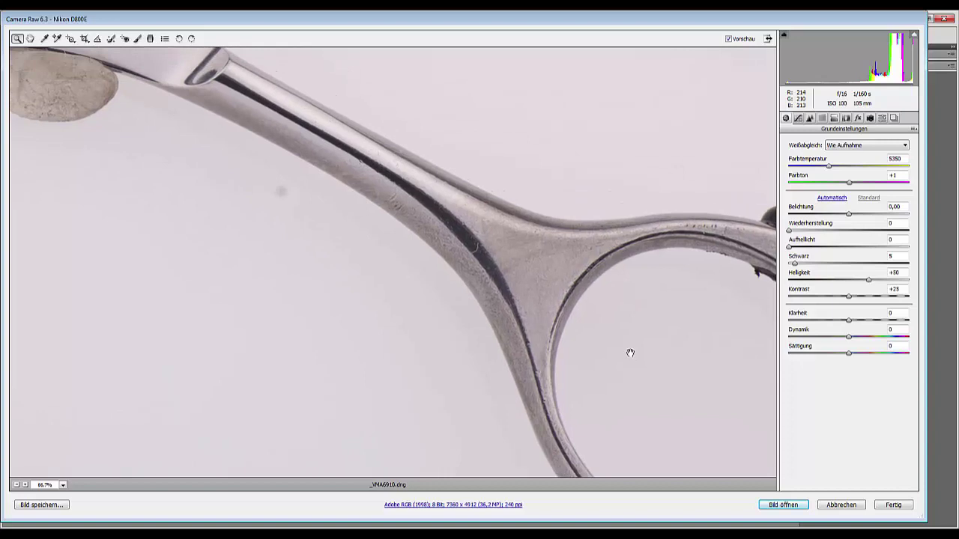
pyautogui.hotkey('ctrl', '+')
pyautogui.hotkey('ctrl', '+')
pyautogui.hotkey('ctrl', '-')
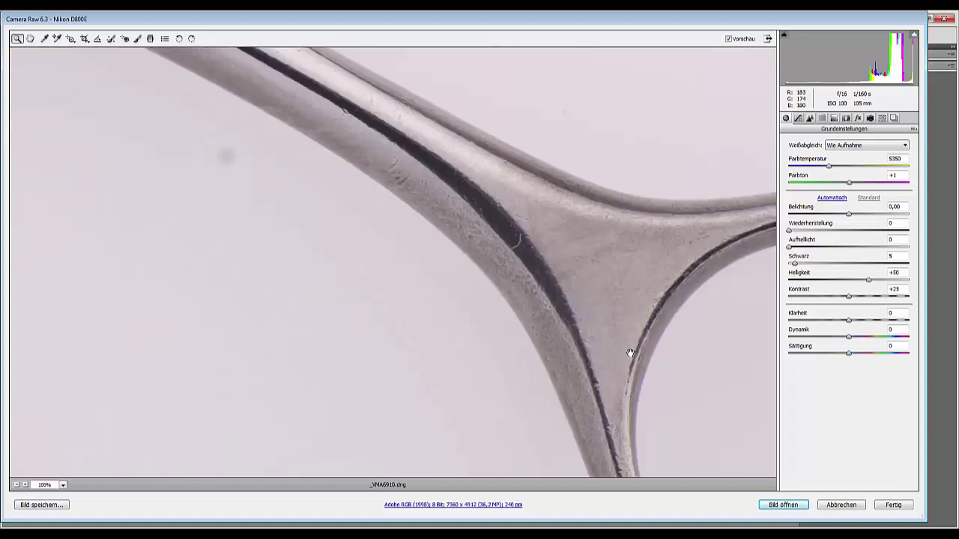
pyautogui.hotkey('ctrl', '-')
pyautogui.hotkey('ctrl', '-')
pyautogui.hotkey('ctrl', '-')
pyautogui.hotkey('ctrl', '-')
pyautogui.hotkey('ctrl', '-')
pyautogui.hotkey('ctrl', '-')
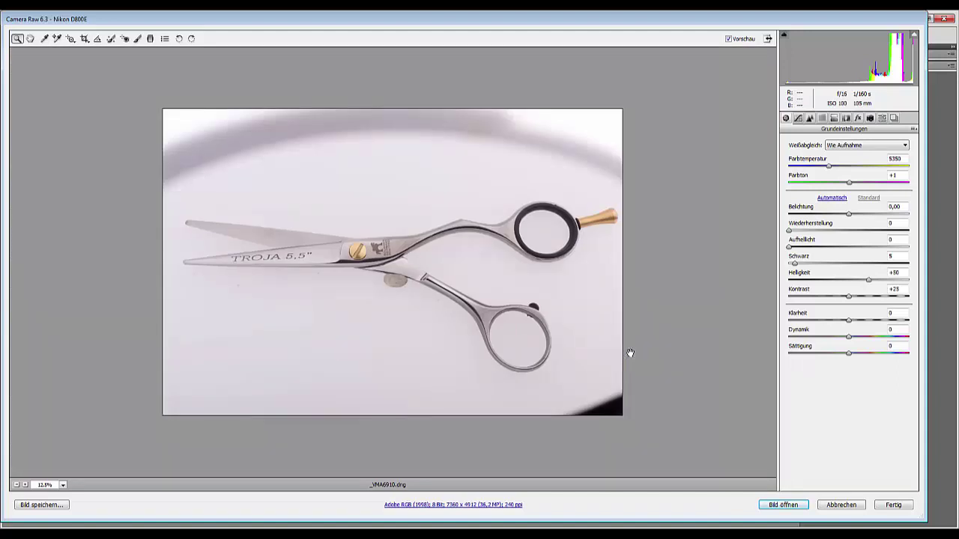
# Neutralize the colour cast by sampling the white balance from the light background above the scissors.
pyautogui.hotkey('ctrl', '+')
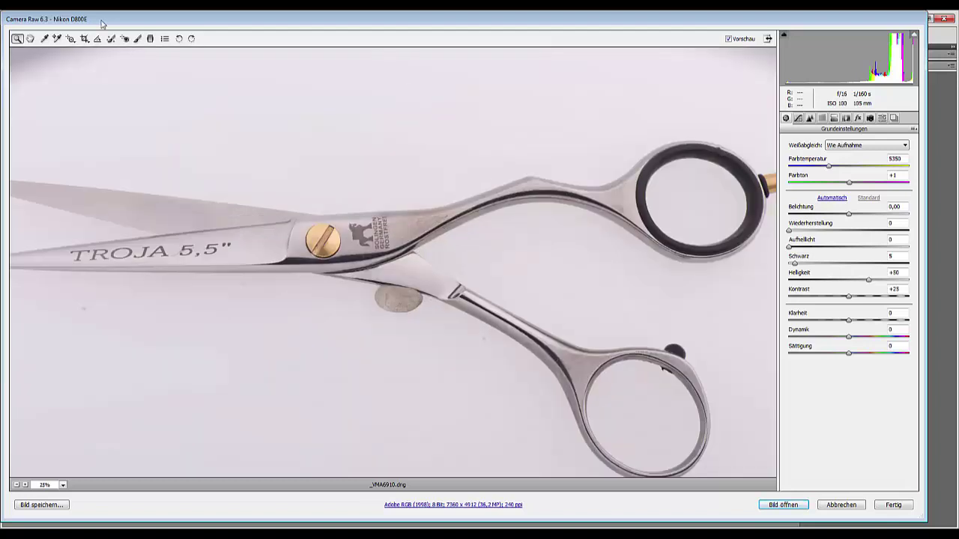
pyautogui.click(44, 39)
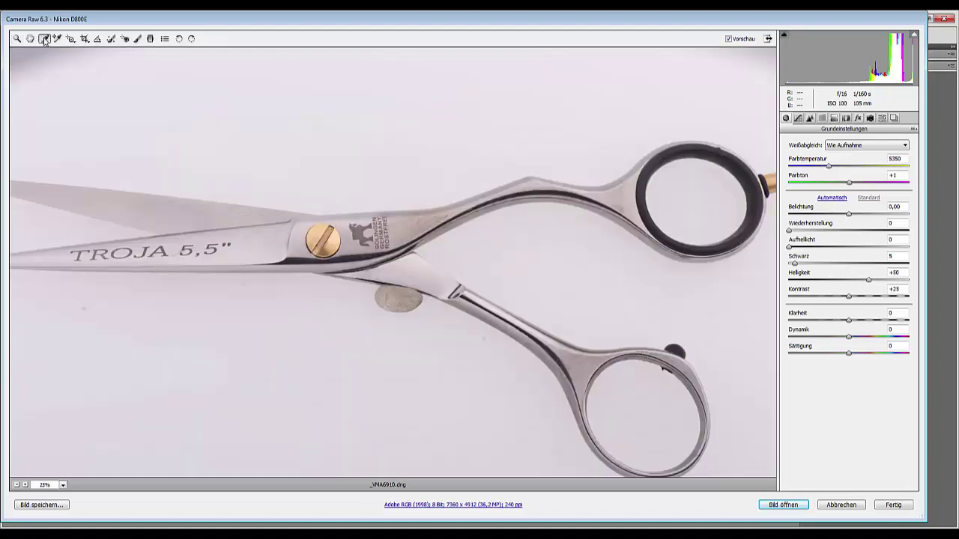
pyautogui.click(343, 163)
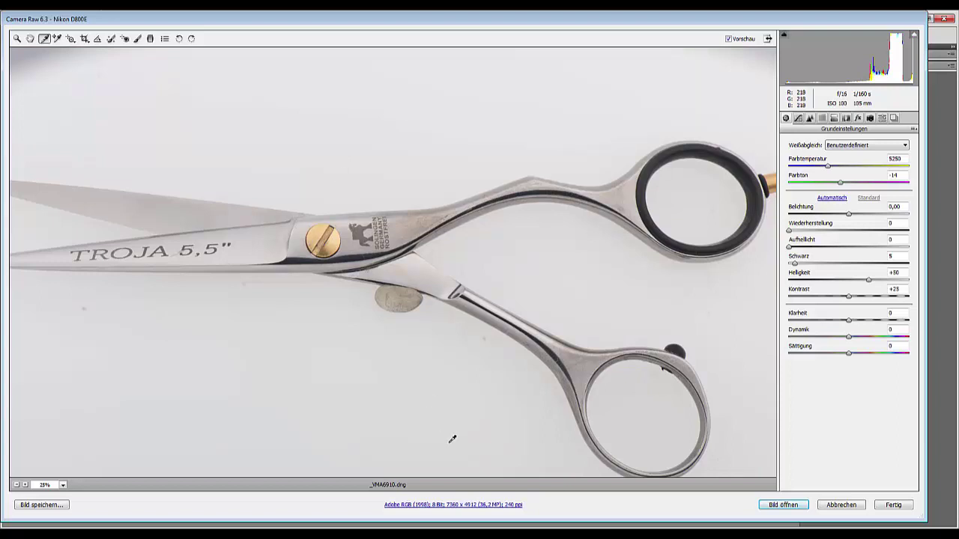
# Set the parametric tone curve's highlights to +100, and open the image in Photoshop with its layers displayed.
pyautogui.click(798, 118)
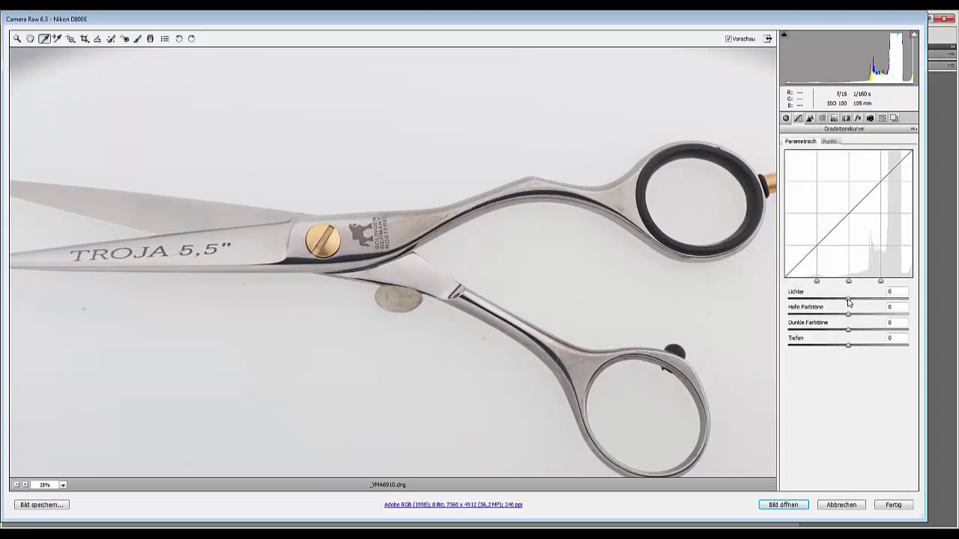
pyautogui.moveTo(849, 301); pyautogui.dragTo(918, 307)
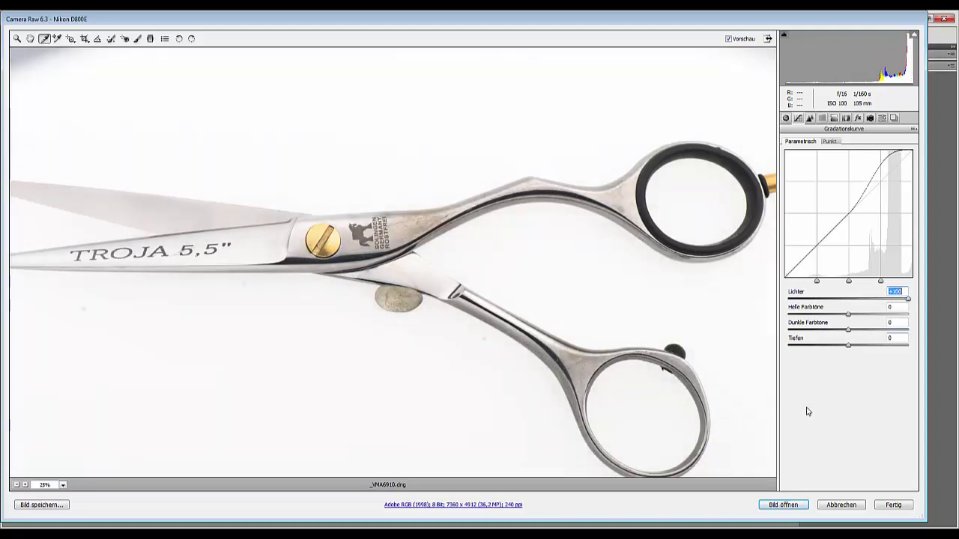
pyautogui.hotkey('ctrl', '-')
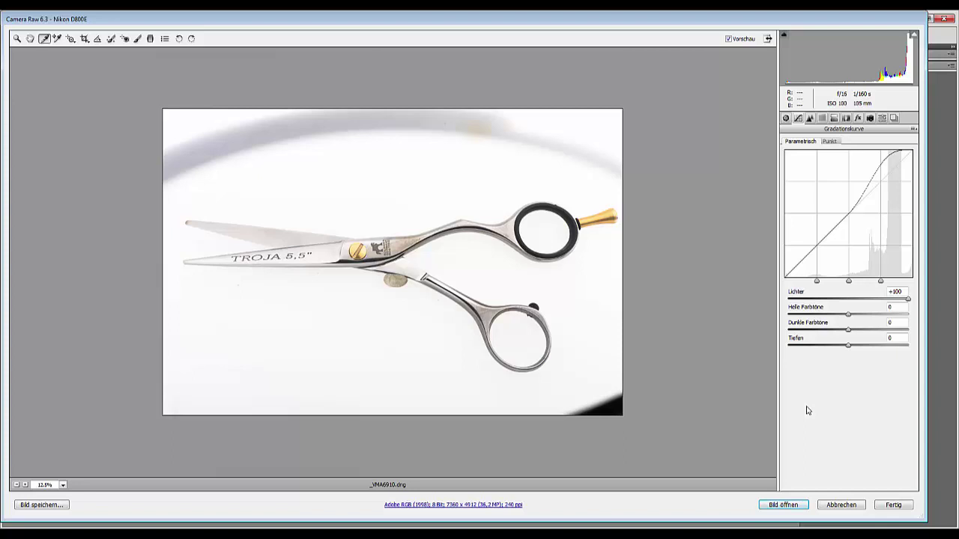
pyautogui.click(783, 509)
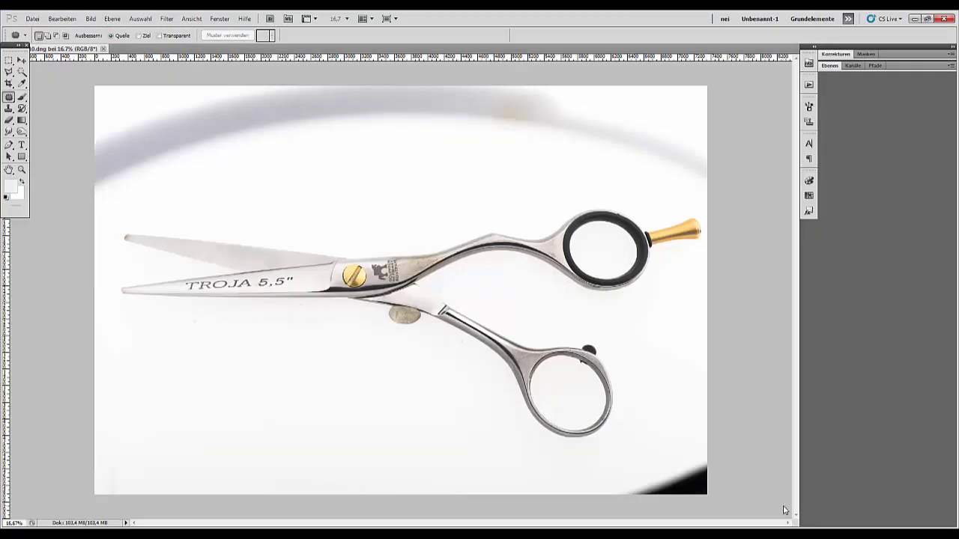
pyautogui.click(833, 65)
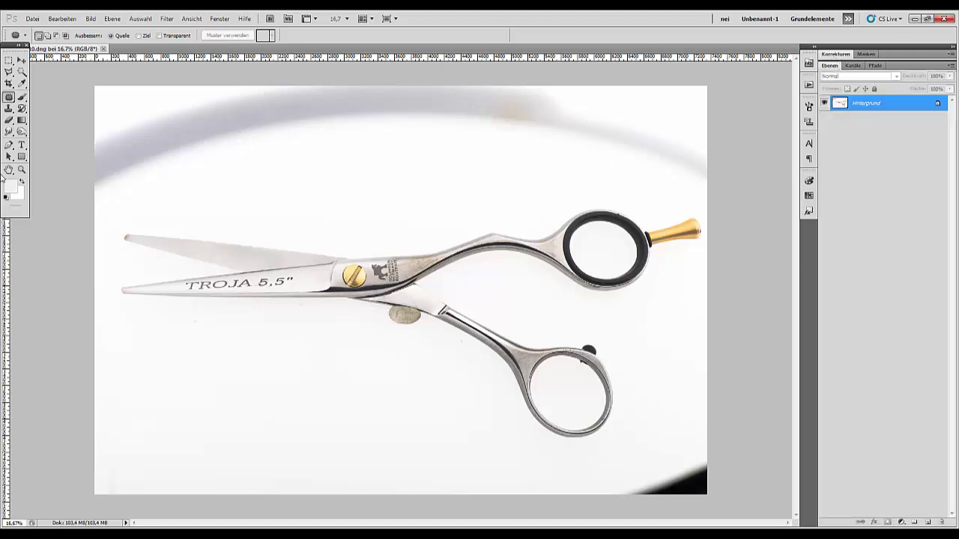
# Try selecting the white background around the scissors with the Magic Wand at tolerance 15, and clear the selection.
pyautogui.click(22, 72)
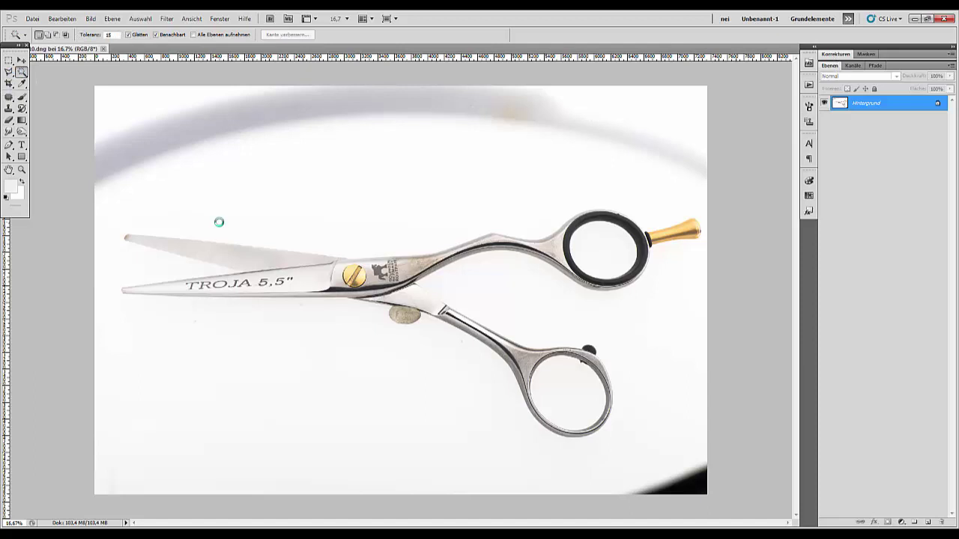
pyautogui.click(220, 223)
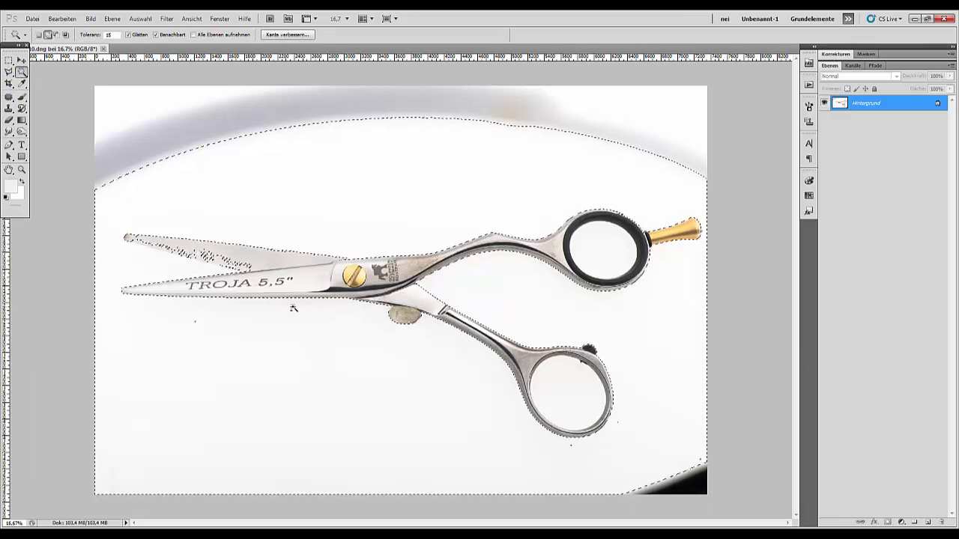
pyautogui.hotkey('ctrl', 'd')
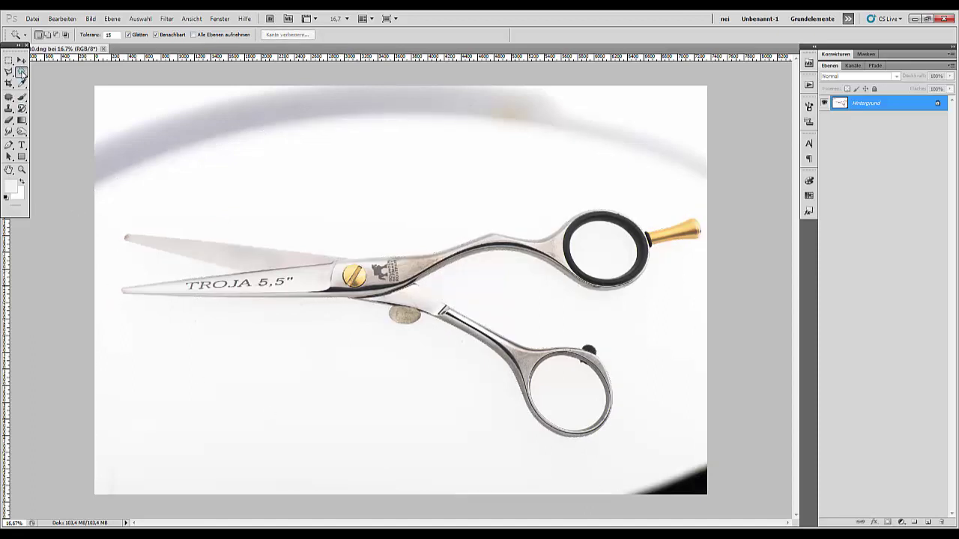
# Select both scissor blades and the upper handle with the Quick Selection tool.
pyautogui.moveTo(22, 71)
pyautogui.mouseDown()
pyautogui.moveTo(47, 84)
pyautogui.moveTo(57, 71)
pyautogui.mouseUp()
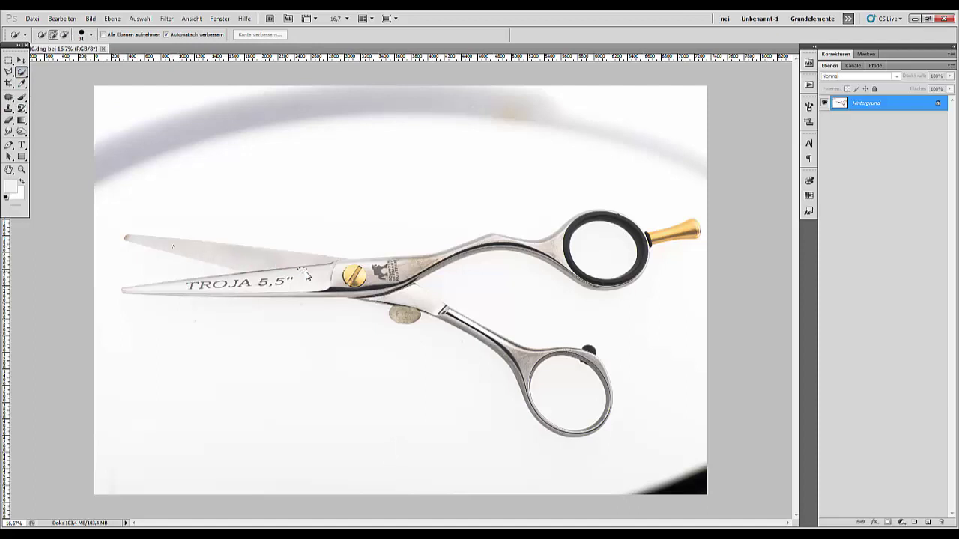
pyautogui.moveTo(306, 276)
pyautogui.mouseDown()
pyautogui.moveTo(312, 300)
pyautogui.moveTo(128, 292)
pyautogui.mouseUp()
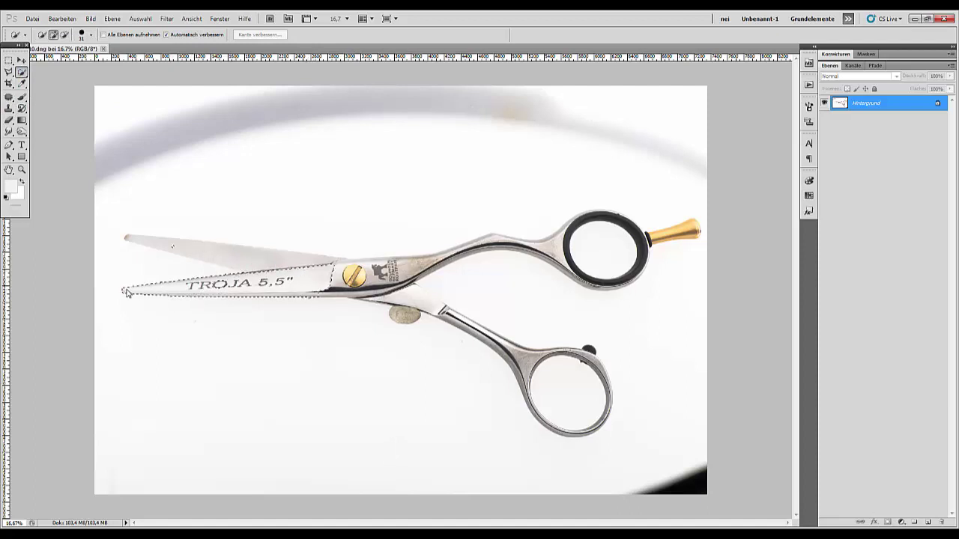
pyautogui.moveTo(278, 264); pyautogui.dragTo(126, 238)
pyautogui.moveTo(397, 268)
pyautogui.mouseDown()
pyautogui.moveTo(544, 249)
pyautogui.moveTo(601, 279)
pyautogui.moveTo(646, 258)
pyautogui.moveTo(565, 228)
pyautogui.moveTo(449, 253)
pyautogui.mouseUp()
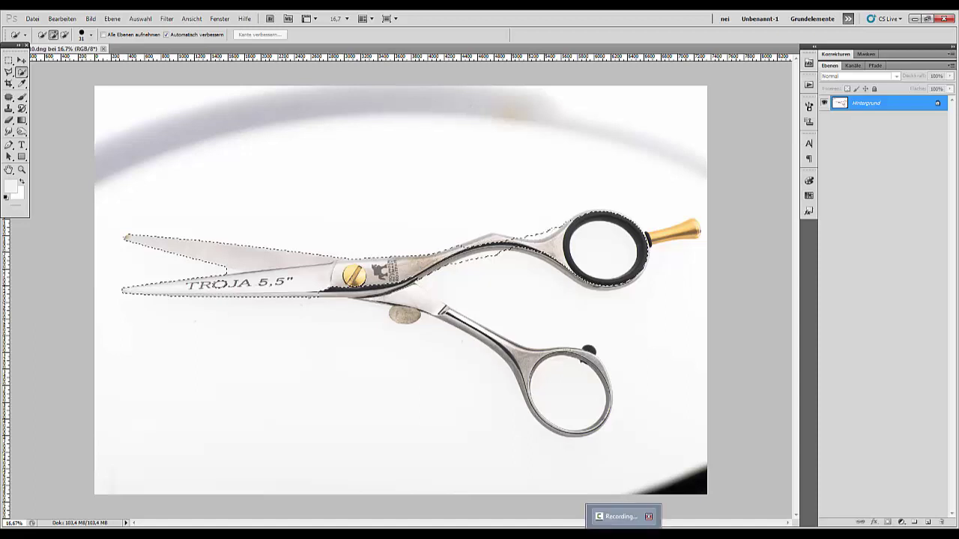
# Try moving the selected part of the scissors sideways to test the cut-out, and undo the move.
pyautogui.moveTo(354, 276); pyautogui.dragTo(469, 272)
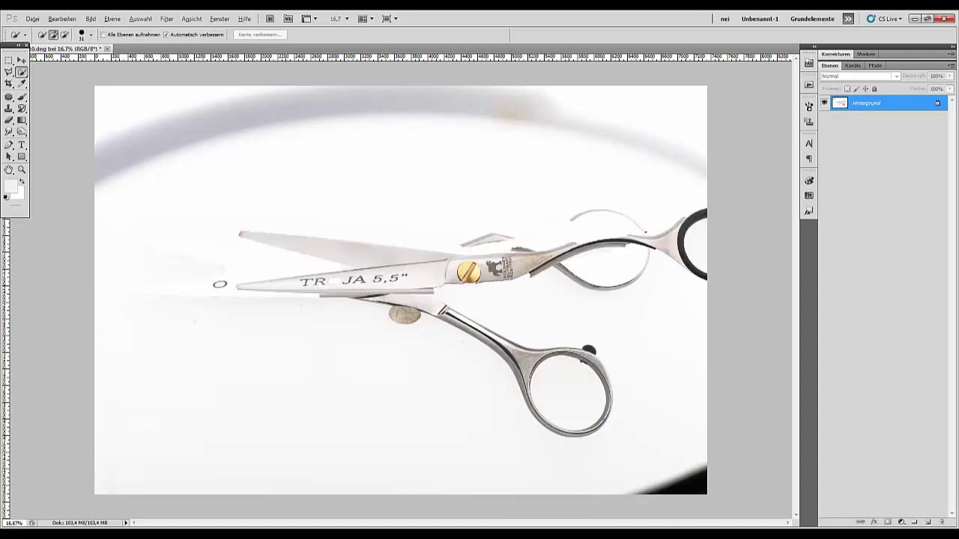
pyautogui.hotkey('ctrl', 'alt', 'z')
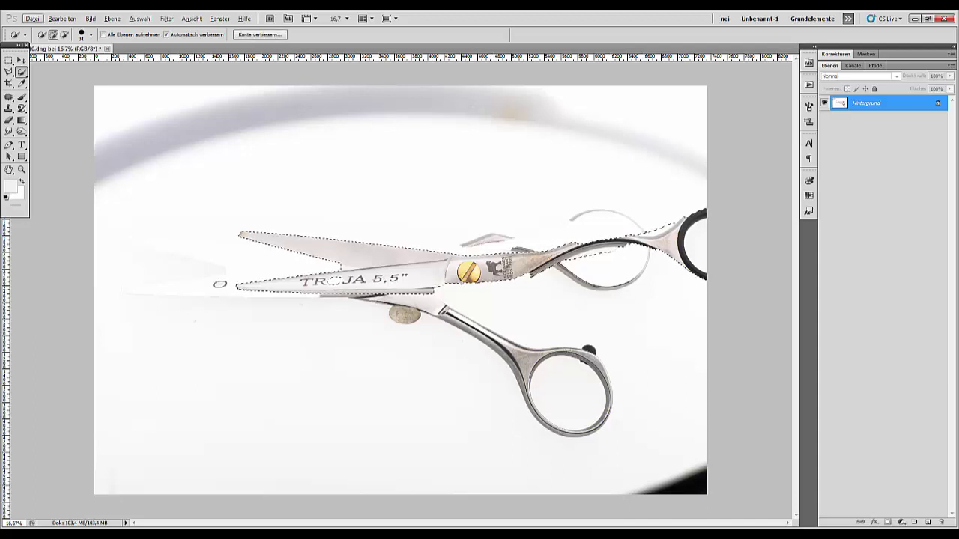
# Undo the quick selection and trace the open blade's upper edge from its tip to the pivot with a Pen tool path.
pyautogui.hotkey('ctrl', 'alt', 'z')
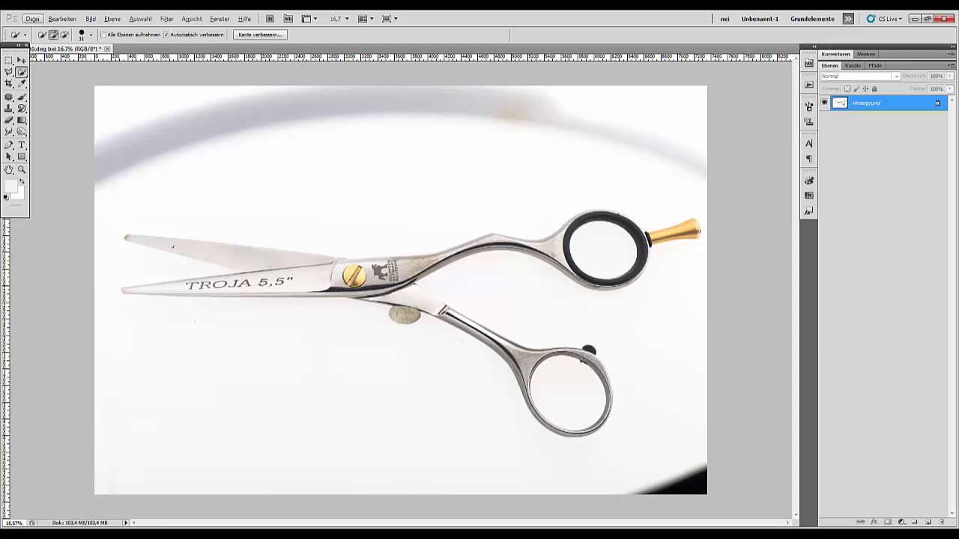
pyautogui.hotkey('ctrl', '+')
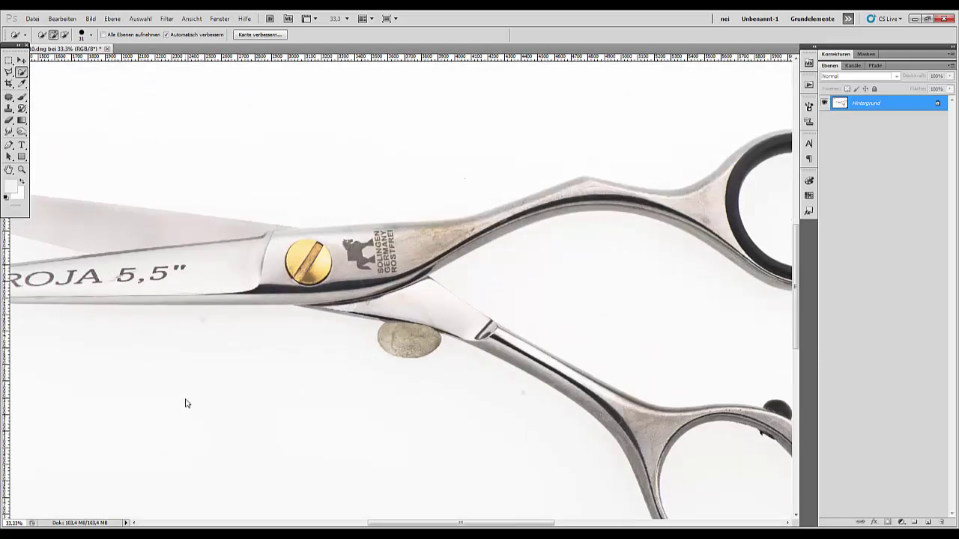
pyautogui.moveTo(187, 400); pyautogui.dragTo(520, 461)
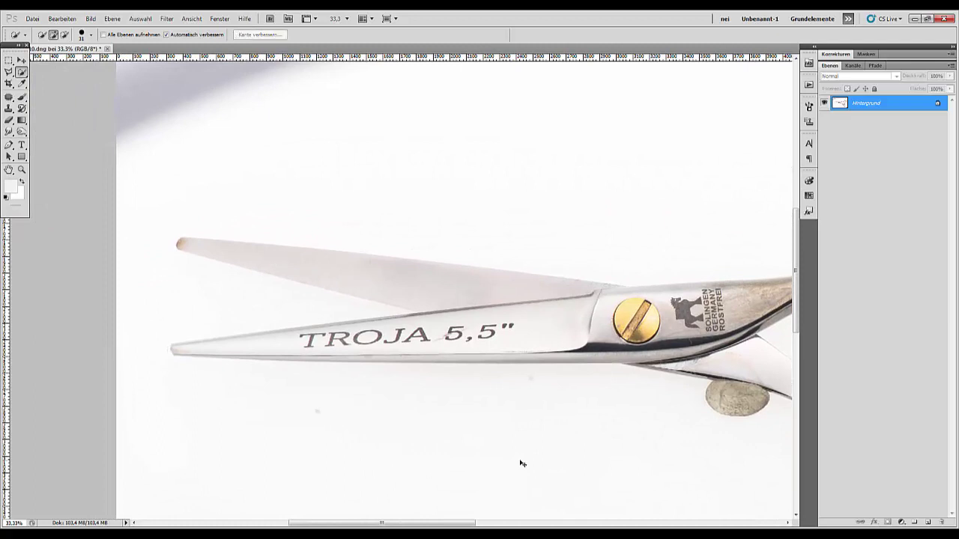
pyautogui.hotkey('ctrl', '+')
pyautogui.hotkey('ctrl', '+')
pyautogui.hotkey('ctrl', '-')
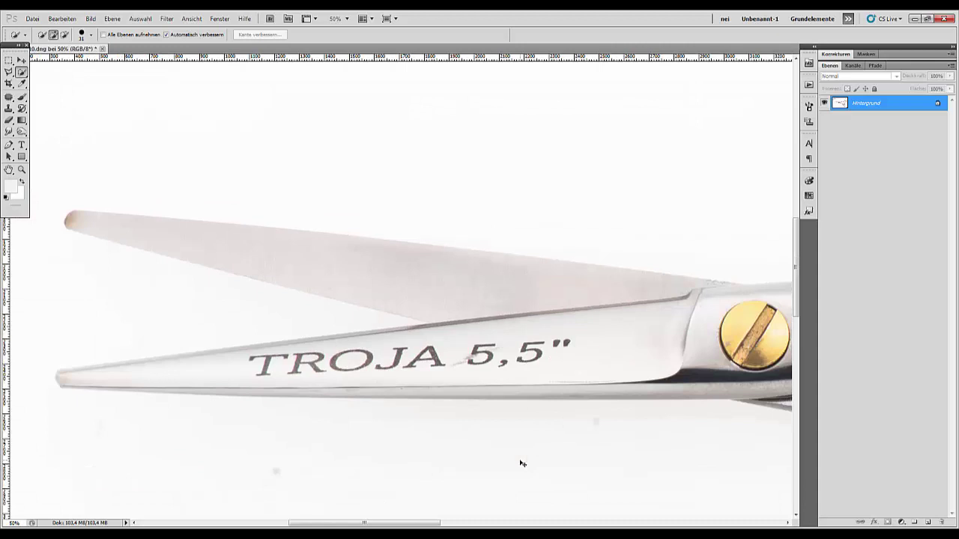
pyautogui.click(9, 145)
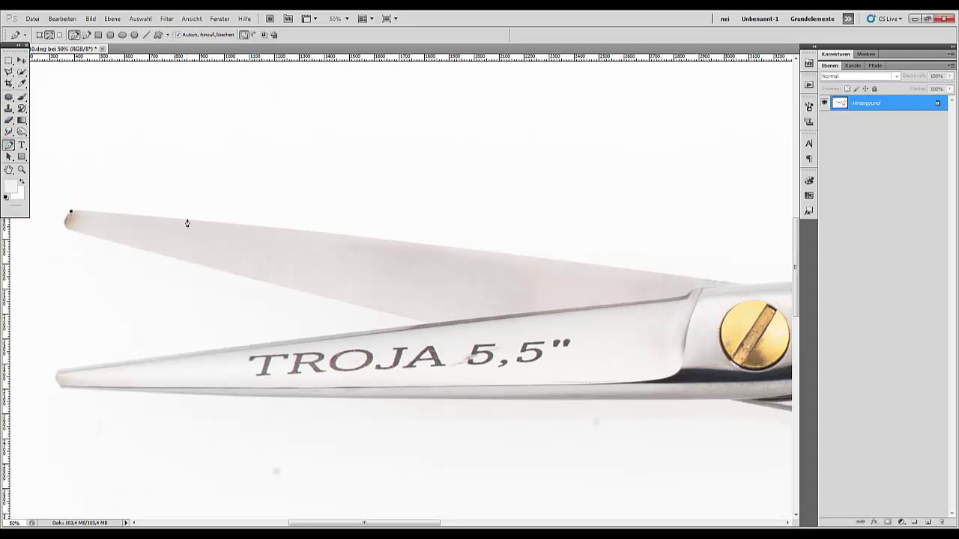
pyautogui.moveTo(190, 219); pyautogui.dragTo(242, 225)
pyautogui.moveTo(561, 260); pyautogui.dragTo(624, 267)
pyautogui.moveTo(743, 286); pyautogui.dragTo(752, 289)
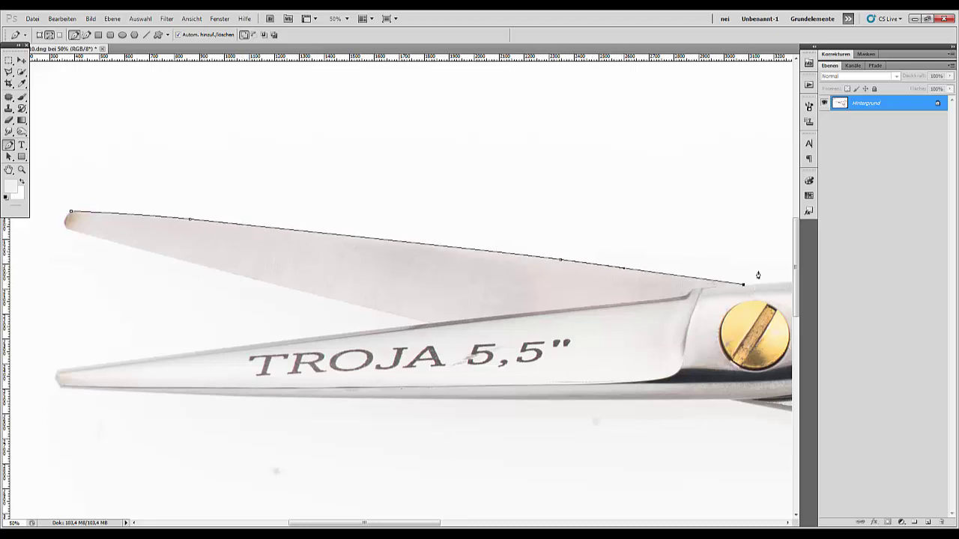
# Continue the path along the upper edge of the pivot area and the upper handle towards the finger ring.
pyautogui.moveTo(662, 303); pyautogui.dragTo(226, 263)
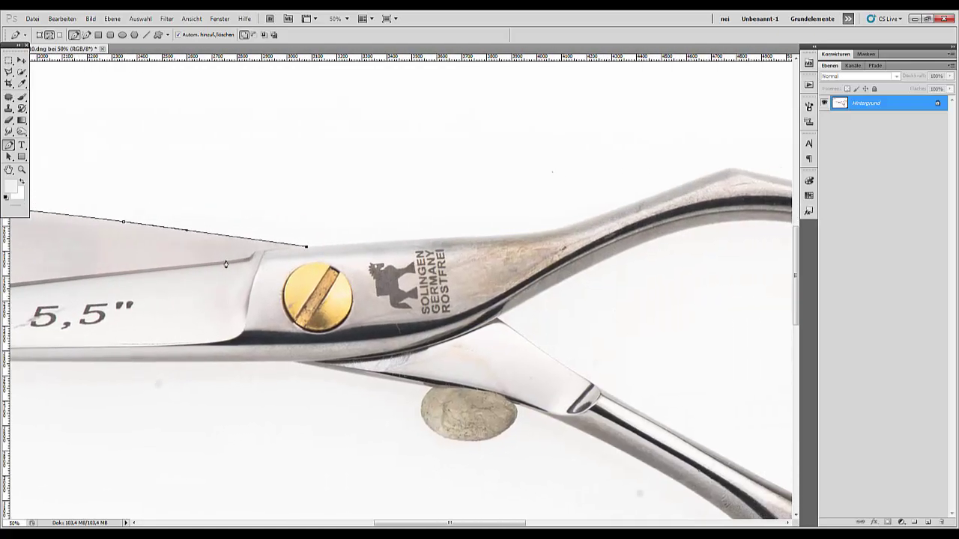
pyautogui.moveTo(403, 242); pyautogui.dragTo(454, 238)
pyautogui.moveTo(575, 226); pyautogui.dragTo(614, 211)
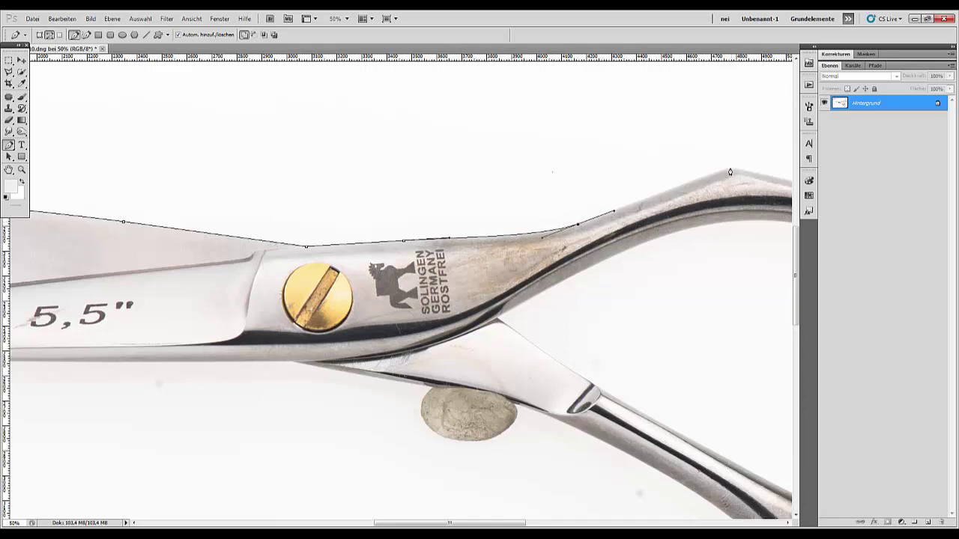
pyautogui.moveTo(730, 172); pyautogui.dragTo(740, 174)
pyautogui.hscroll(10, 514, 272)
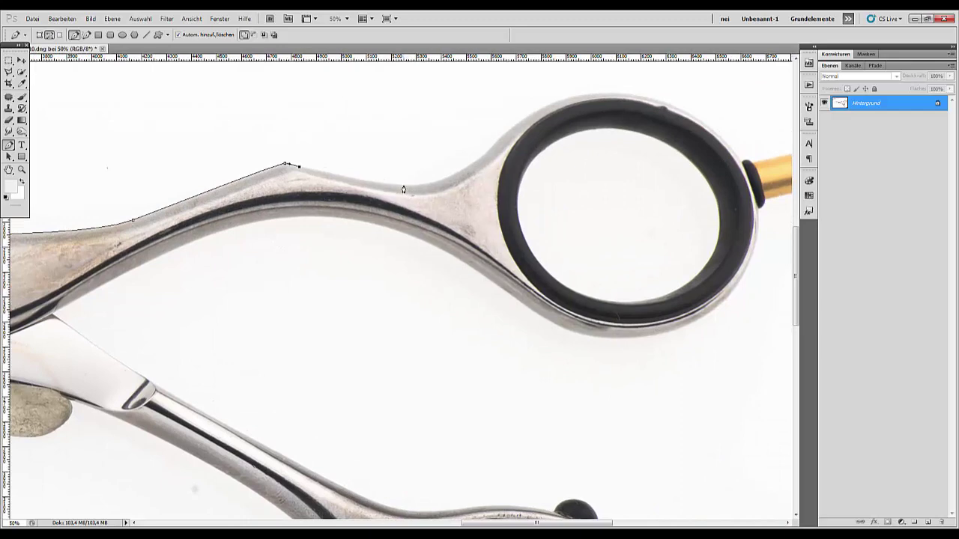
pyautogui.moveTo(403, 187); pyautogui.dragTo(433, 182)
# Convert the path around the whole scissors into a selection.
pyautogui.scroll(-4, 397, 276)
pyautogui.rightClick(396, 275)
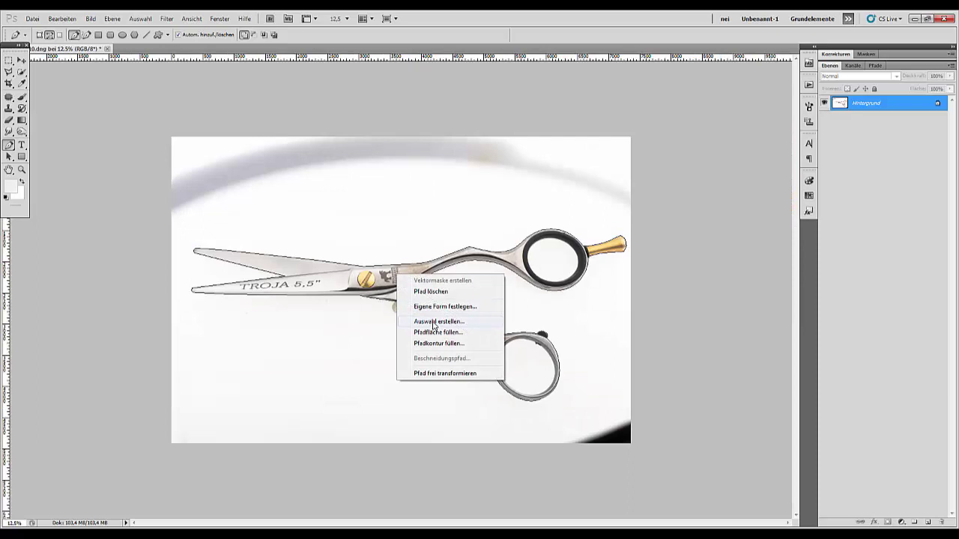
pyautogui.click(434, 322)
pyautogui.click(536, 170)
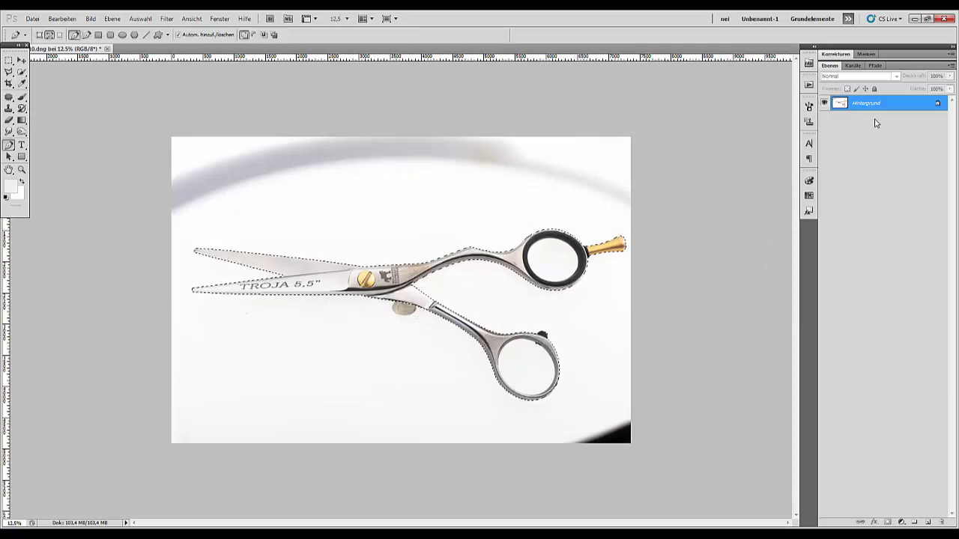
# Copy the selected scissors to a new layer and fill the Hintergrund layer with white.
pyautogui.hotkey('ctrl', 'j')
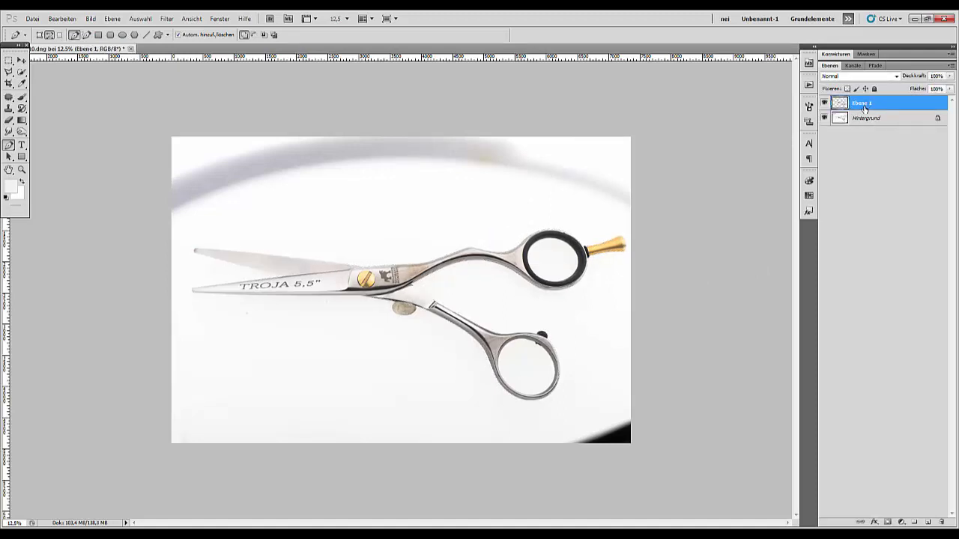
pyautogui.click(862, 120)
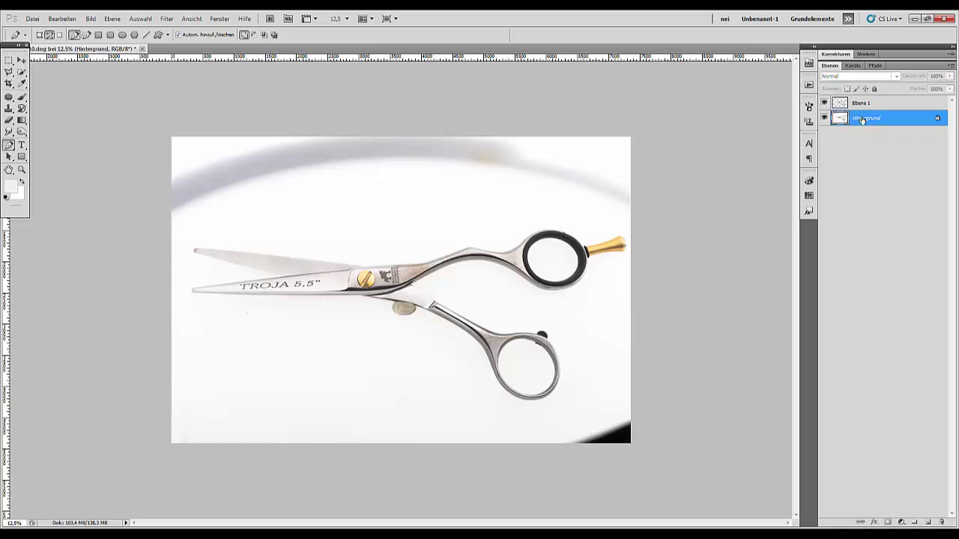
pyautogui.hotkey('ctrl', 'BackSpace')
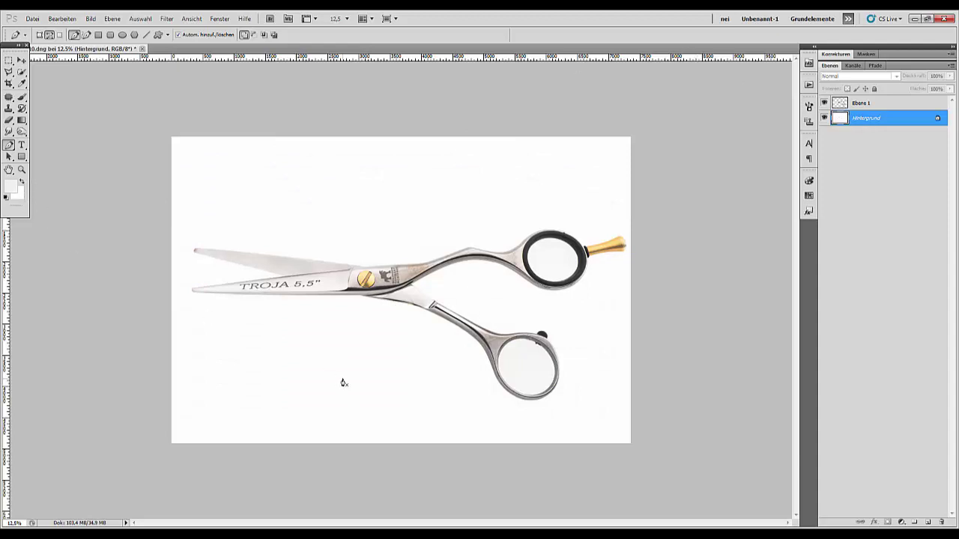
# Select the openings of both finger rings on layer Ebene 1 with the Magic Wand at tolerance 15.
pyautogui.hotkey('ctrl', '+')
pyautogui.hotkey('ctrl', '+')
pyautogui.hotkey('ctrl', '+')
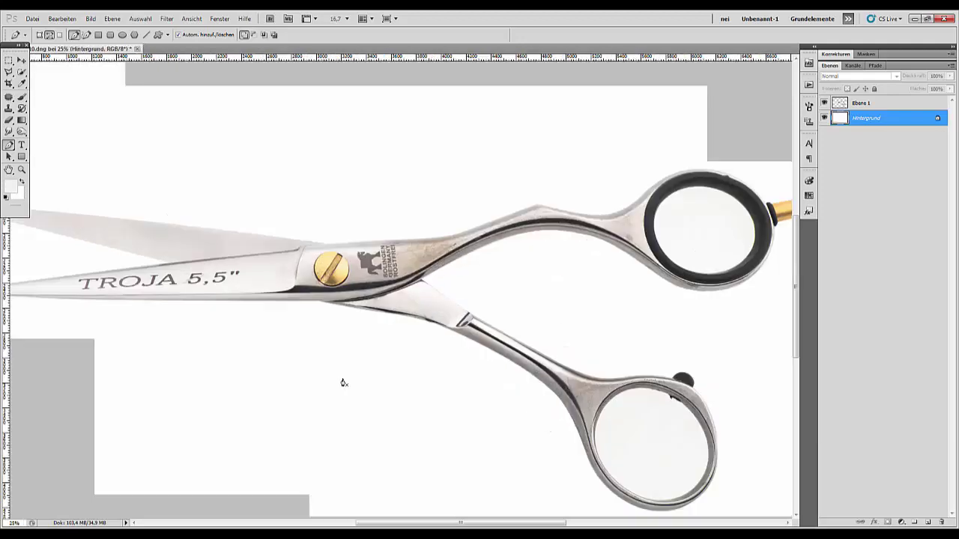
pyautogui.moveTo(427, 431); pyautogui.dragTo(105, 357)
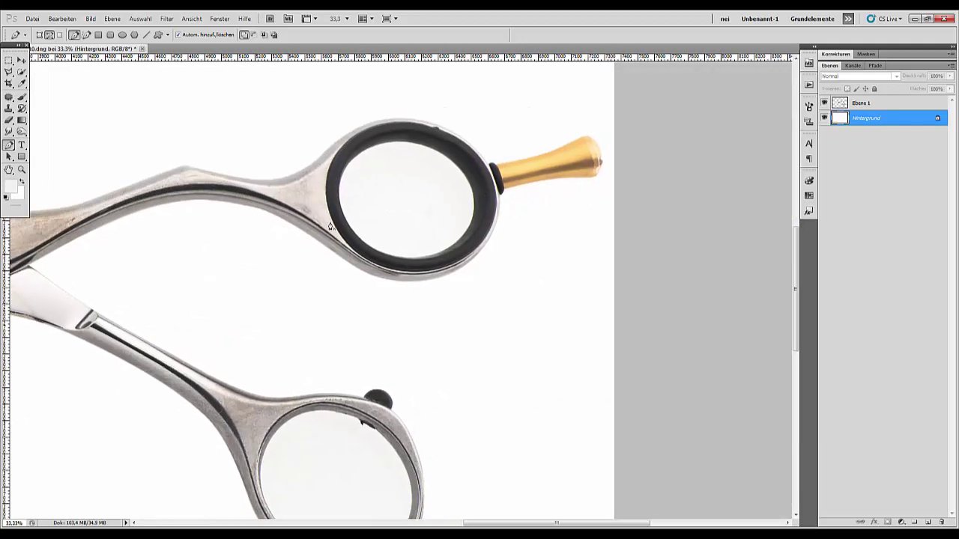
pyautogui.click(21, 71)
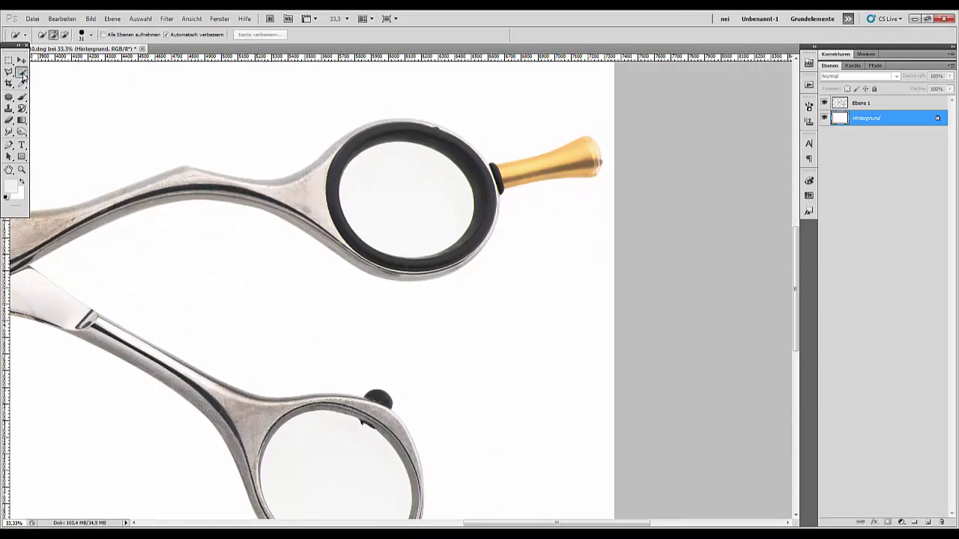
pyautogui.click(69, 80)
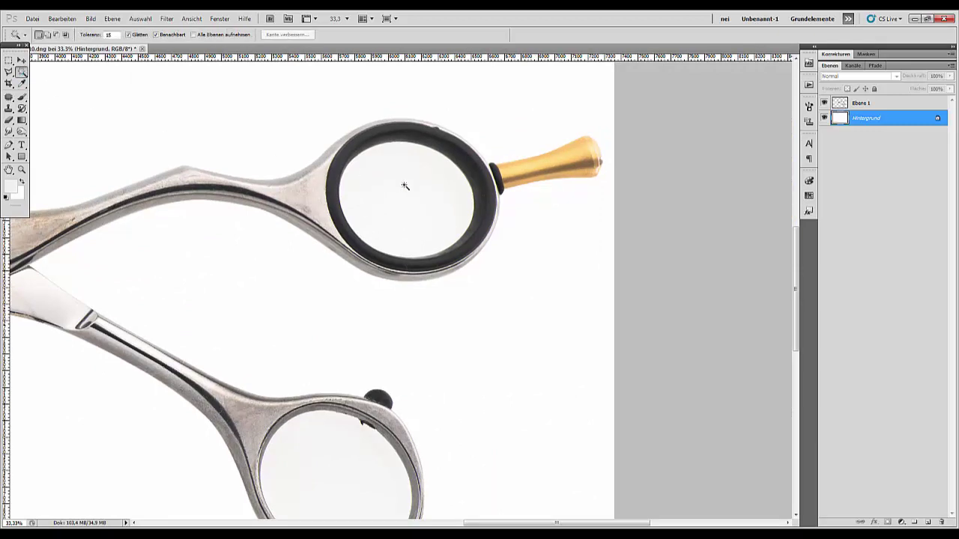
pyautogui.click(403, 184)
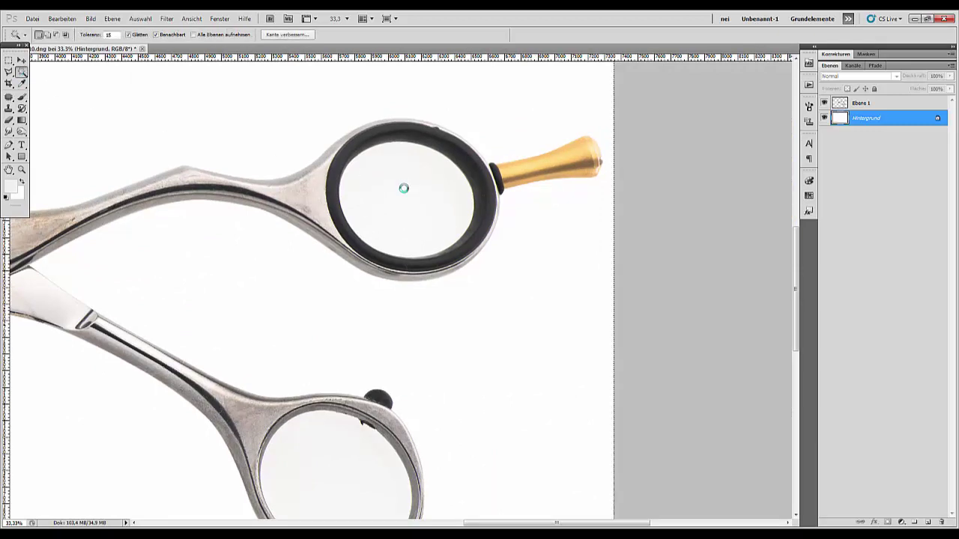
pyautogui.click(869, 103)
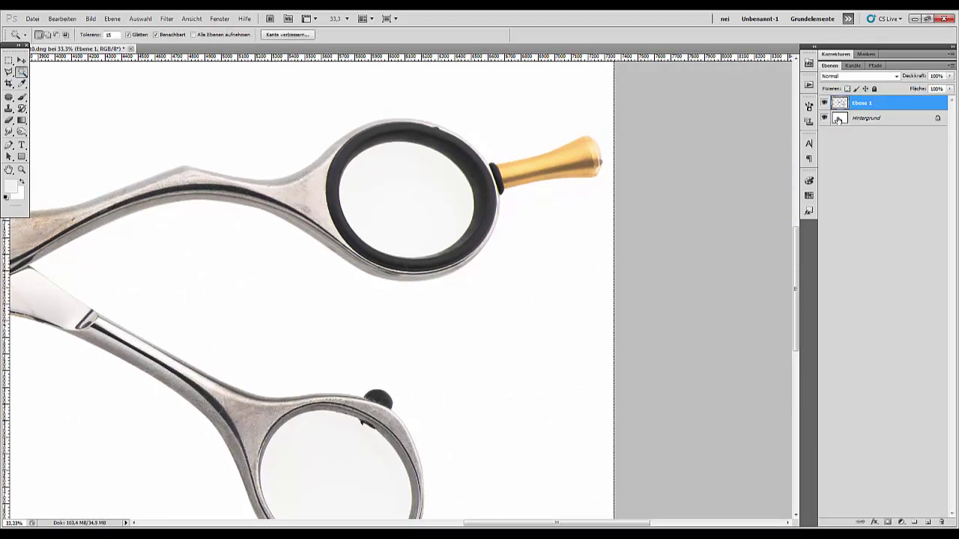
pyautogui.hotkey('ctrl', 'd')
pyautogui.click(419, 209)
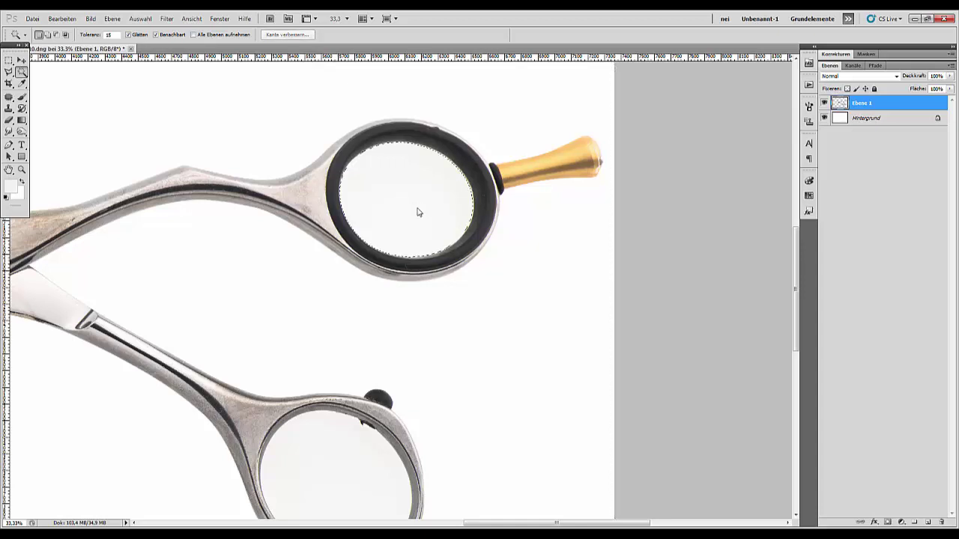
pyautogui.keyDown('shift'); pyautogui.click(346, 484); pyautogui.keyUp('shift')
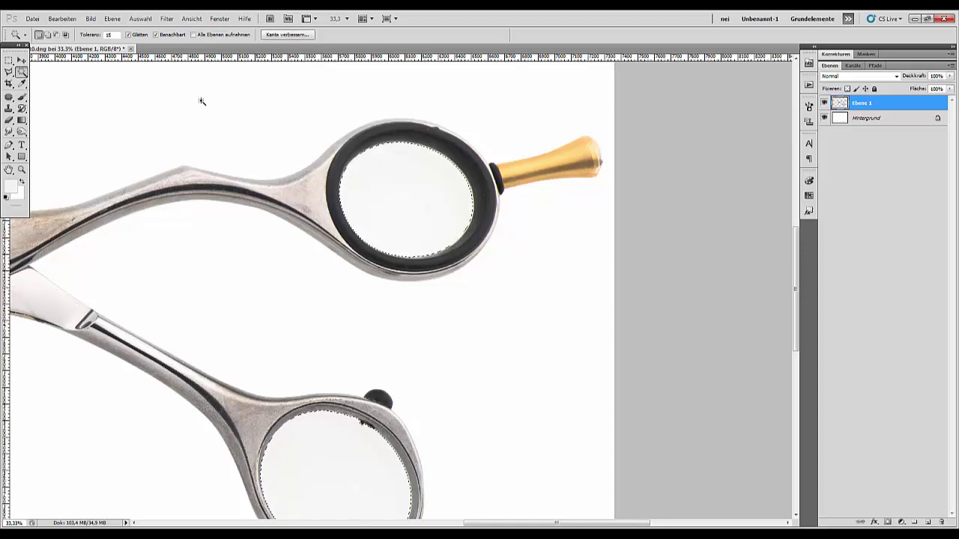
# Refine the selection's edge with smoothing 20, feather 5.1 px and contrast 36%, keeping the settings saved.
pyautogui.click(138, 20)
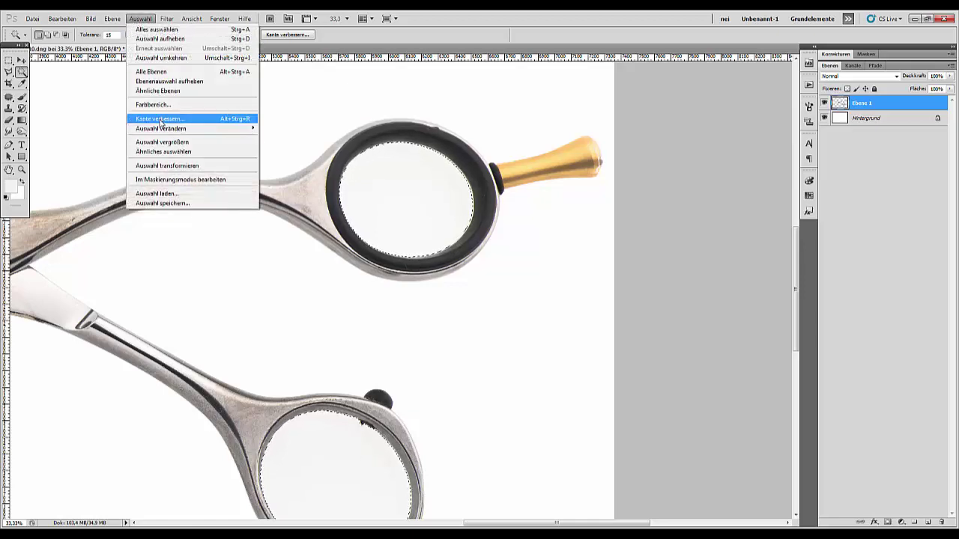
pyautogui.click(159, 118)
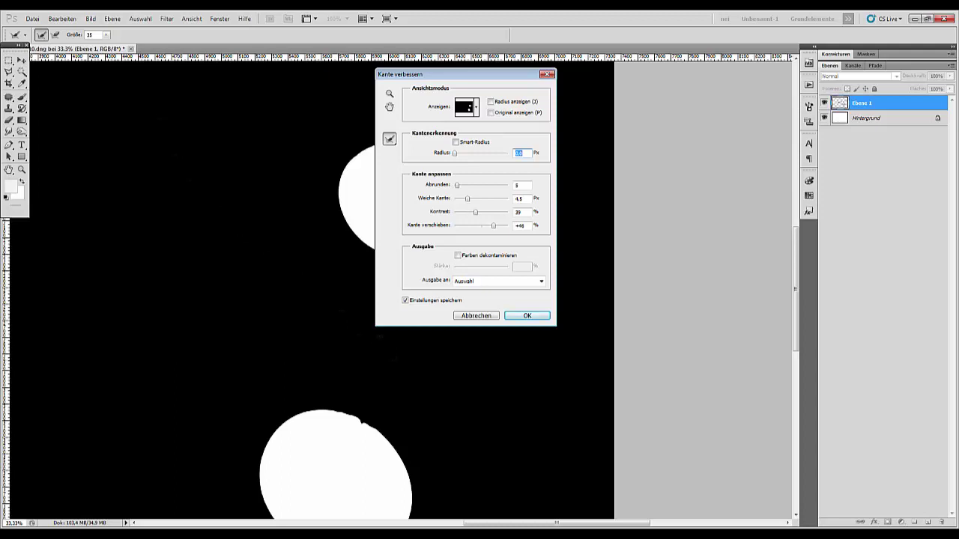
pyautogui.moveTo(453, 78); pyautogui.dragTo(586, 96)
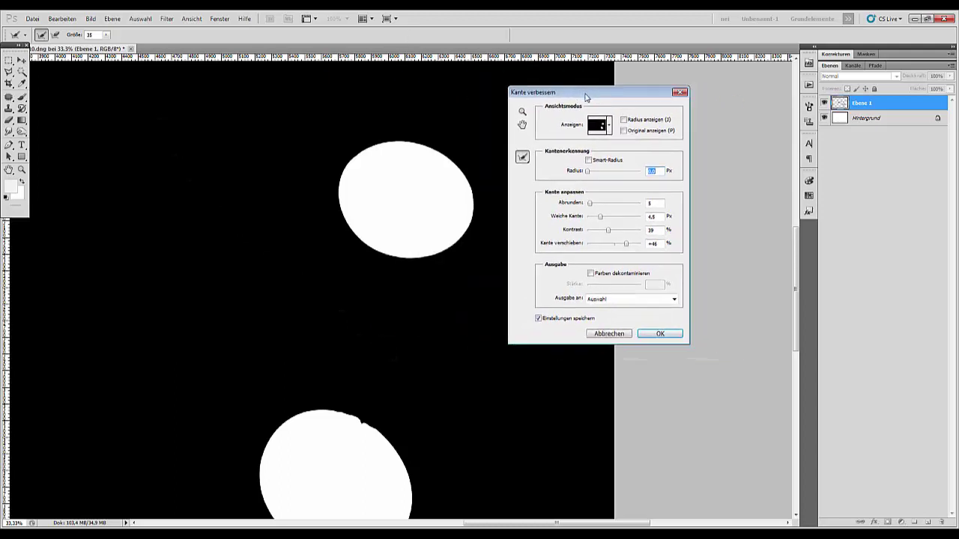
pyautogui.moveTo(590, 203); pyautogui.dragTo(609, 233)
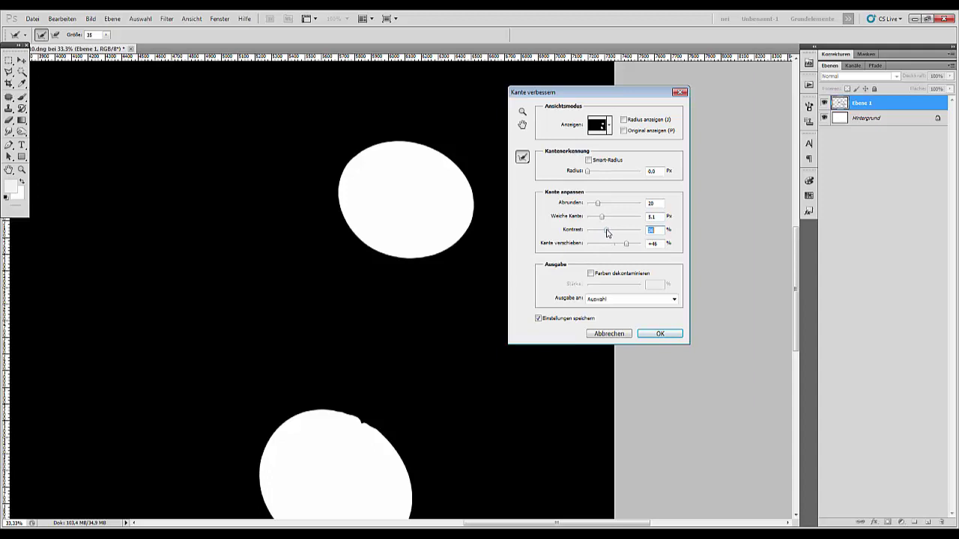
pyautogui.click(659, 334)
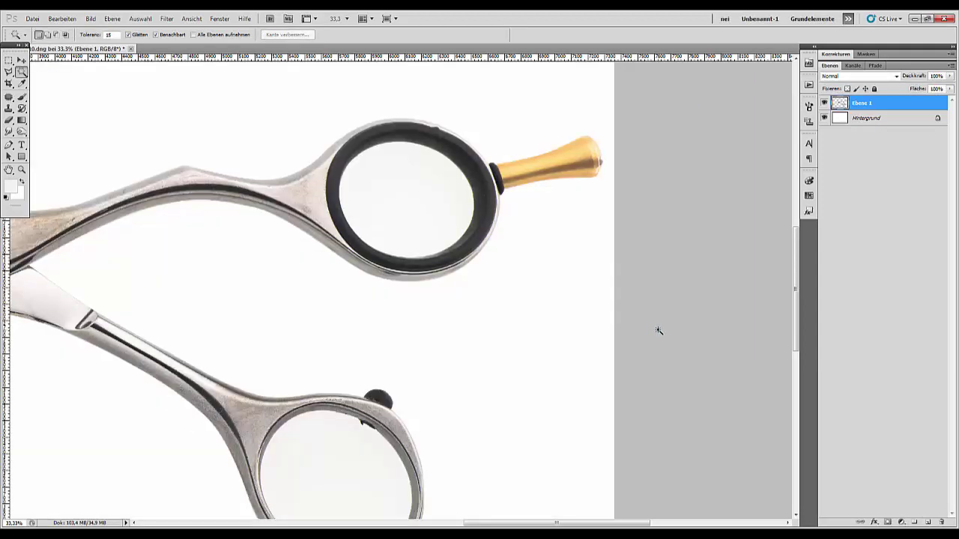
# Reselect the openings of the upper and lower finger rings on Ebene 1 with the Magic Wand.
pyautogui.hotkey('ctrl', '-')
pyautogui.hotkey('ctrl', '-')
pyautogui.hotkey('ctrl', '-')
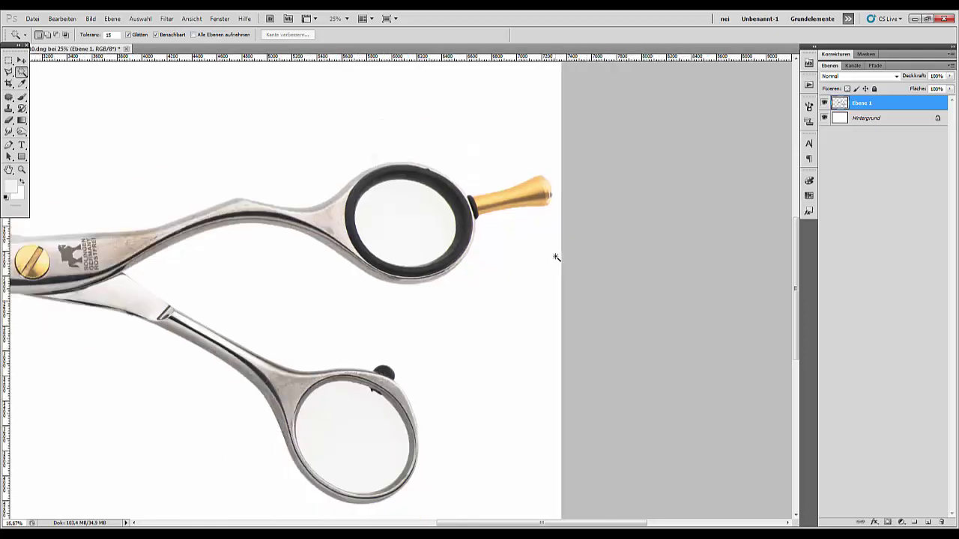
pyautogui.hotkey('ctrl', '+')
pyautogui.hotkey('ctrl', '+')
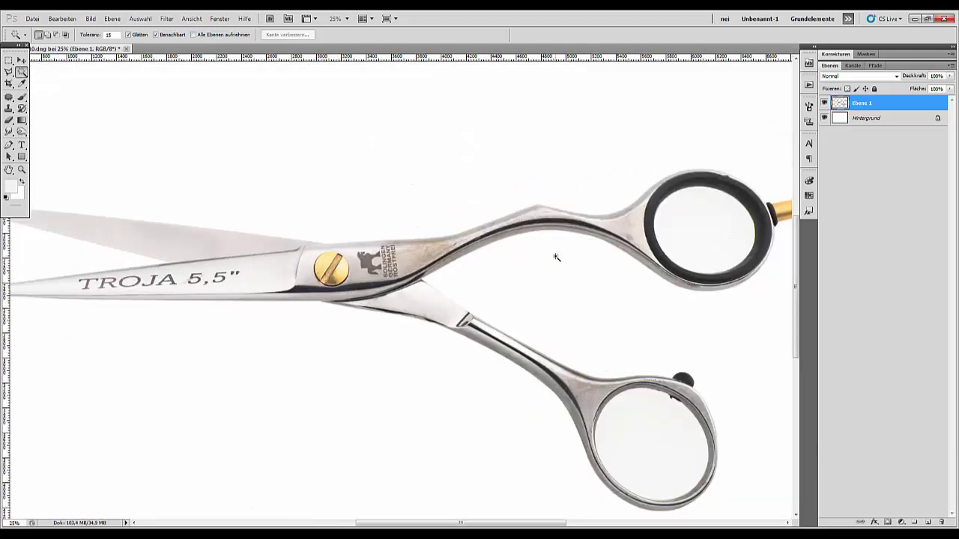
pyautogui.click(698, 215)
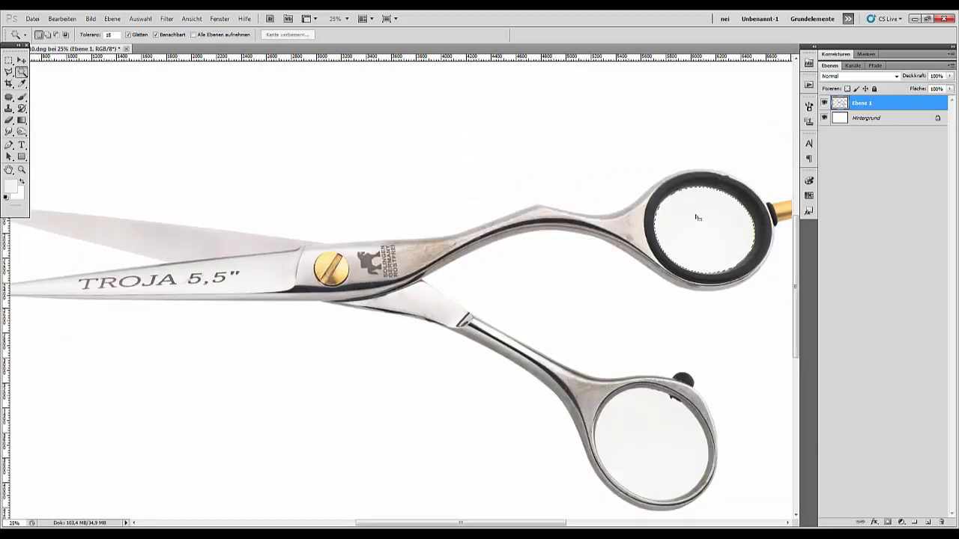
pyautogui.keyDown('shift'); pyautogui.click(642, 460); pyautogui.keyUp('shift')
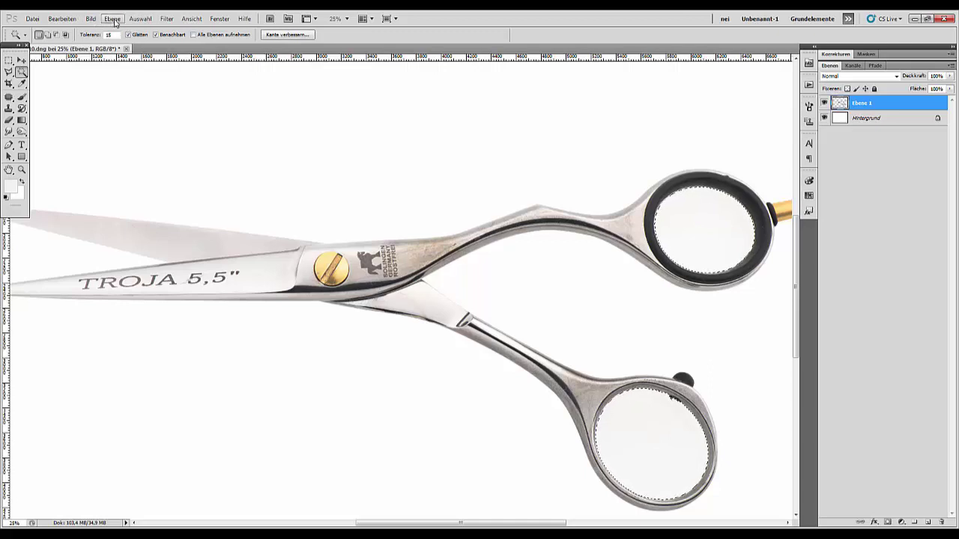
# Apply the saved edge refinement to the ring selection and delete the selected openings from Ebene 1.
pyautogui.click(141, 19)
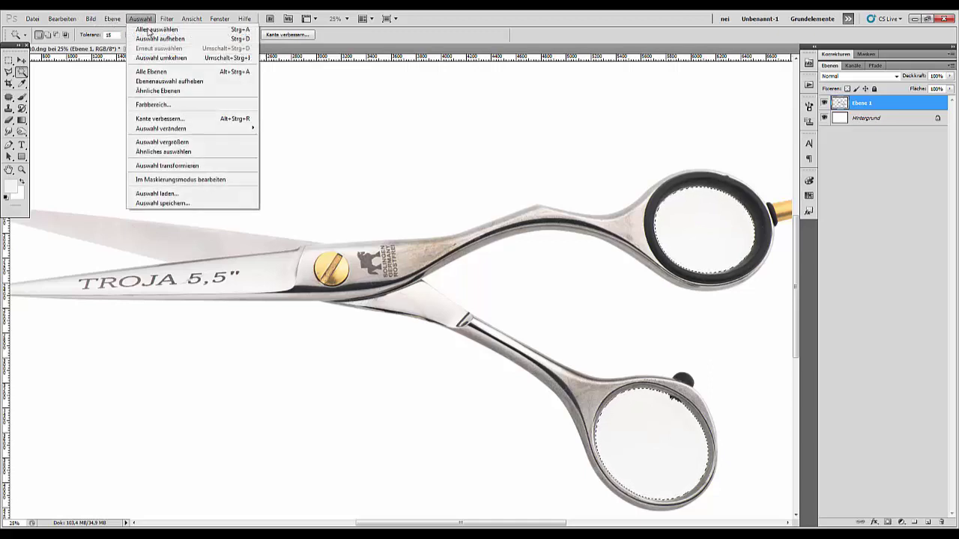
pyautogui.click(178, 120)
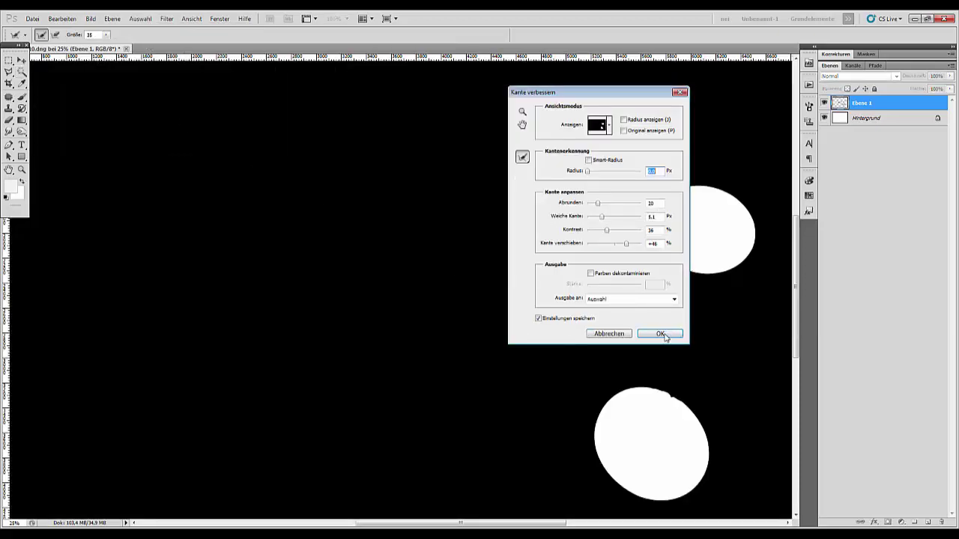
pyautogui.click(663, 335)
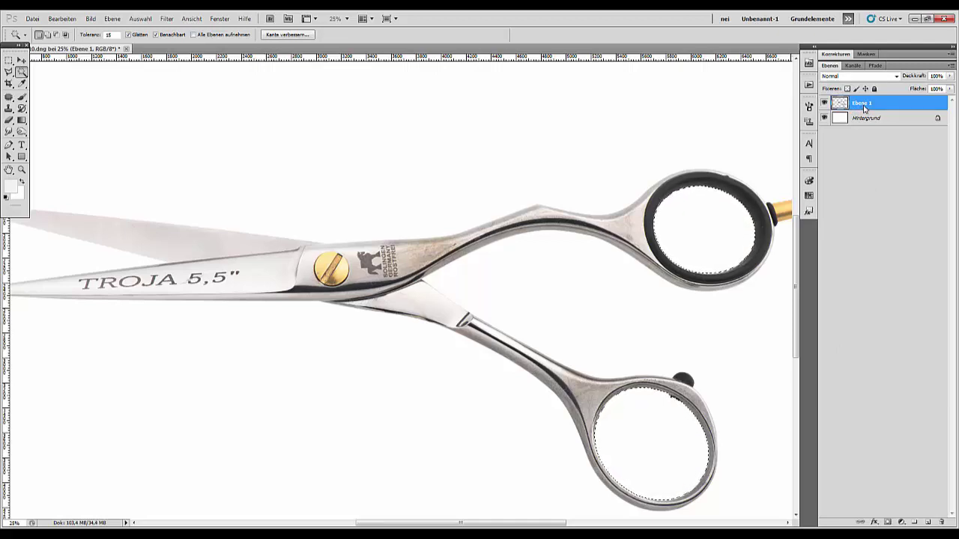
# Clear the selection and hide the Hintergrund layer.
pyautogui.hotkey('ctrl', 'd')
pyautogui.click(825, 119)
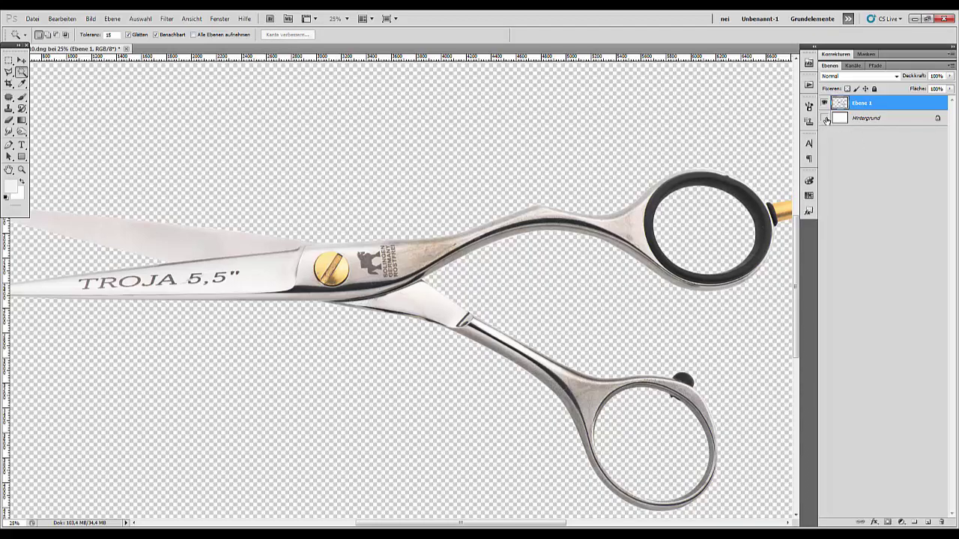
# Show the Hintergrund layer again and add a Schwarzweiß adjustment layer clipped to Ebene 1.
pyautogui.click(825, 118)
pyautogui.hotkey('ctrl', '-')
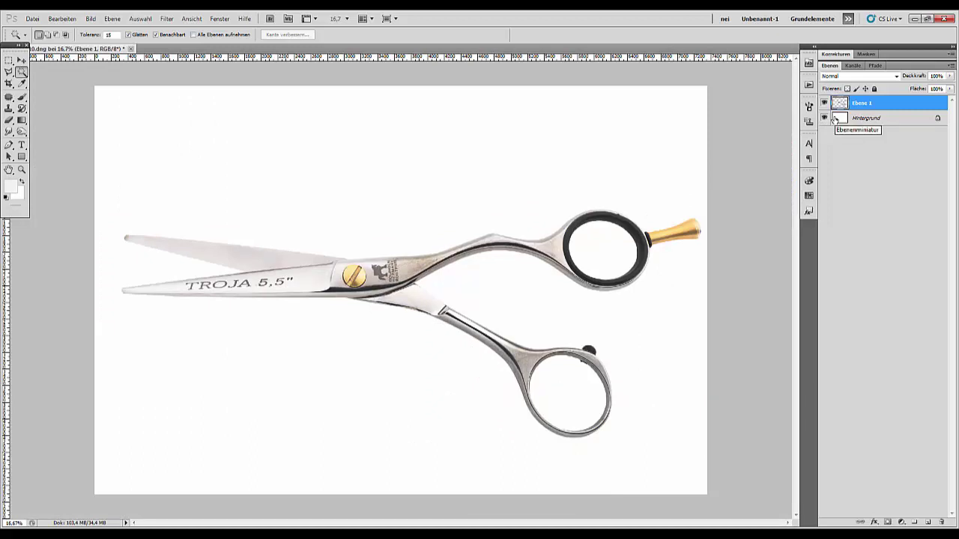
pyautogui.press('b')
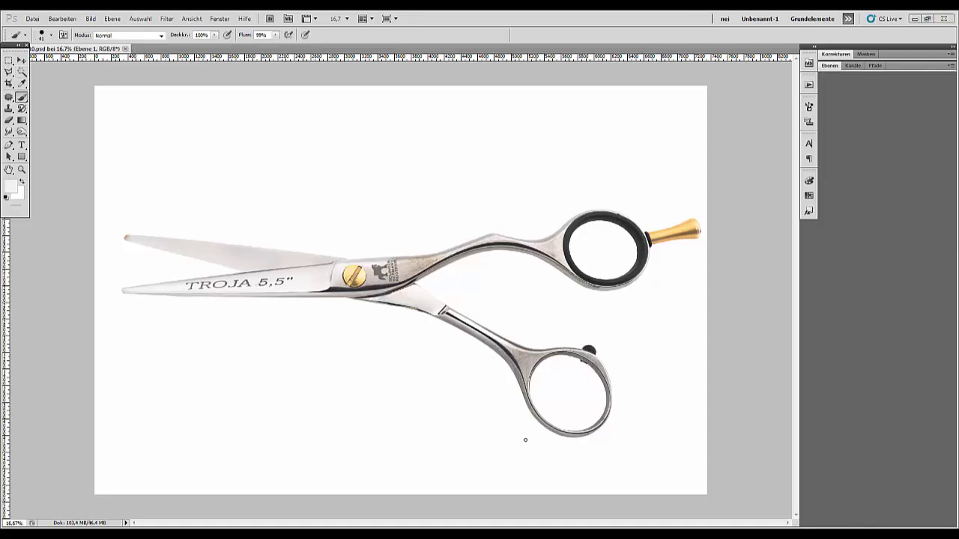
pyautogui.click(829, 66)
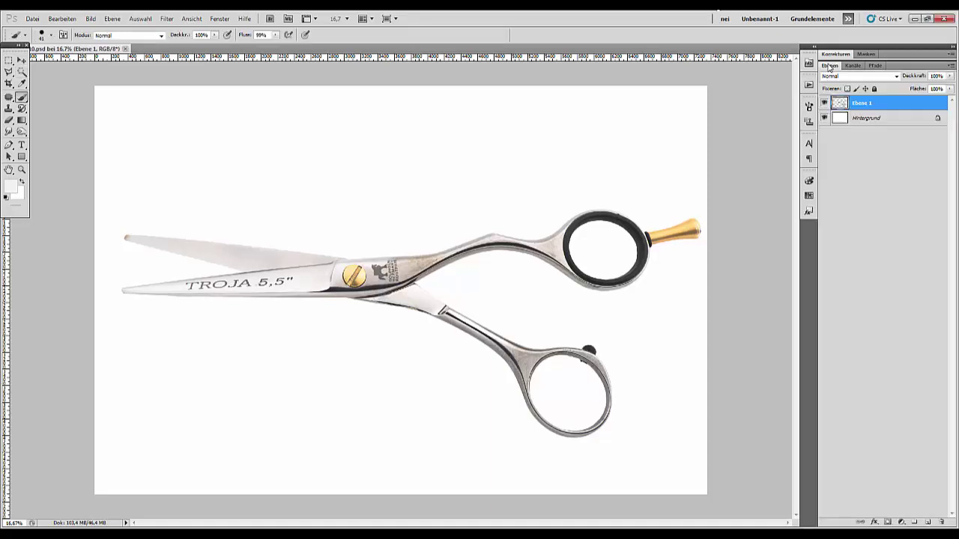
pyautogui.click(841, 55)
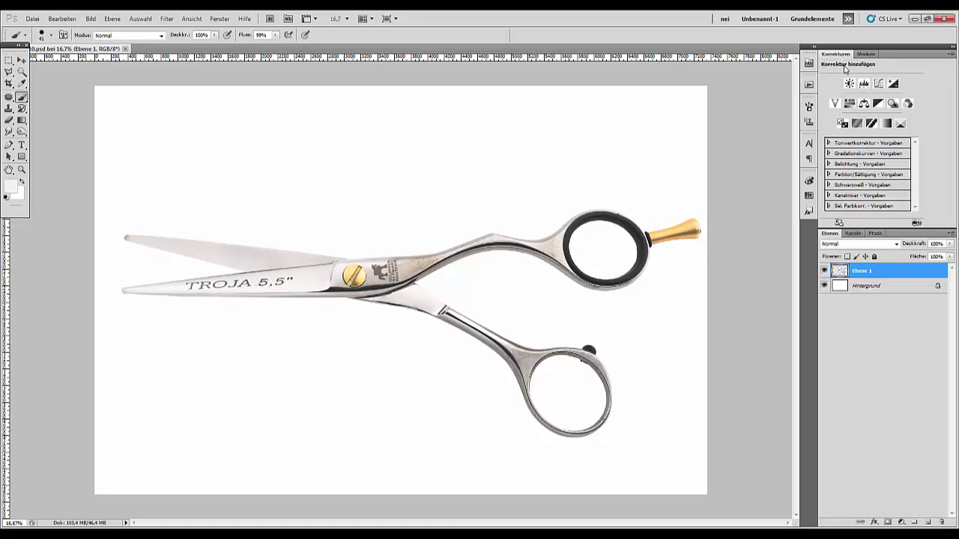
pyautogui.click(879, 104)
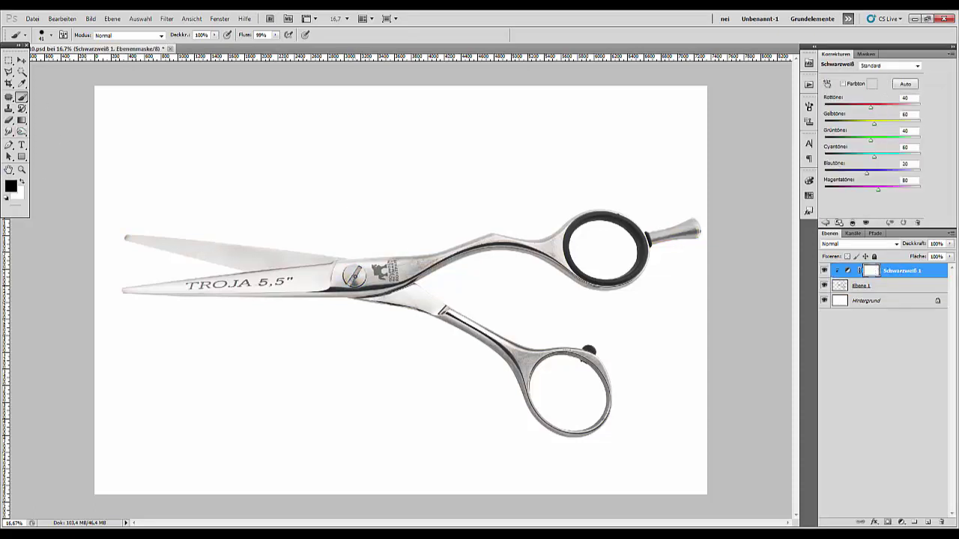
# Paint the golden screw out of the Schwarzweiß layer's mask with a black 62 px brush to restore its color.
pyautogui.hotkey('ctrl', '+')
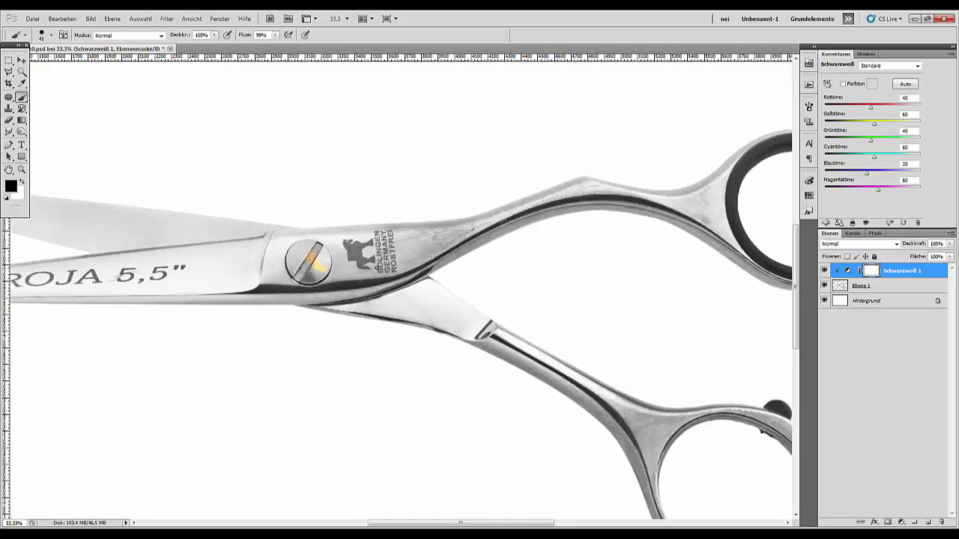
pyautogui.rightClick(361, 229)
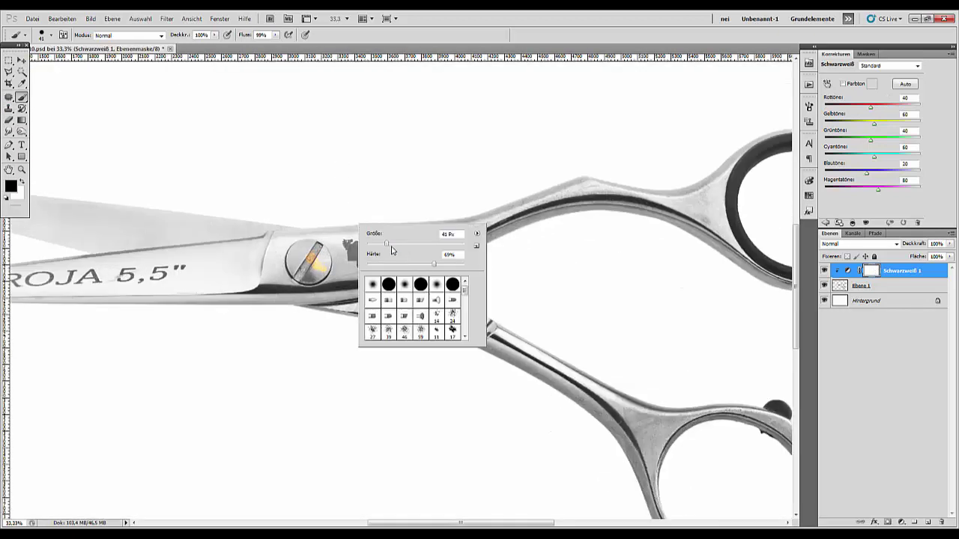
pyautogui.moveTo(390, 248); pyautogui.dragTo(399, 248)
pyautogui.click(303, 257)
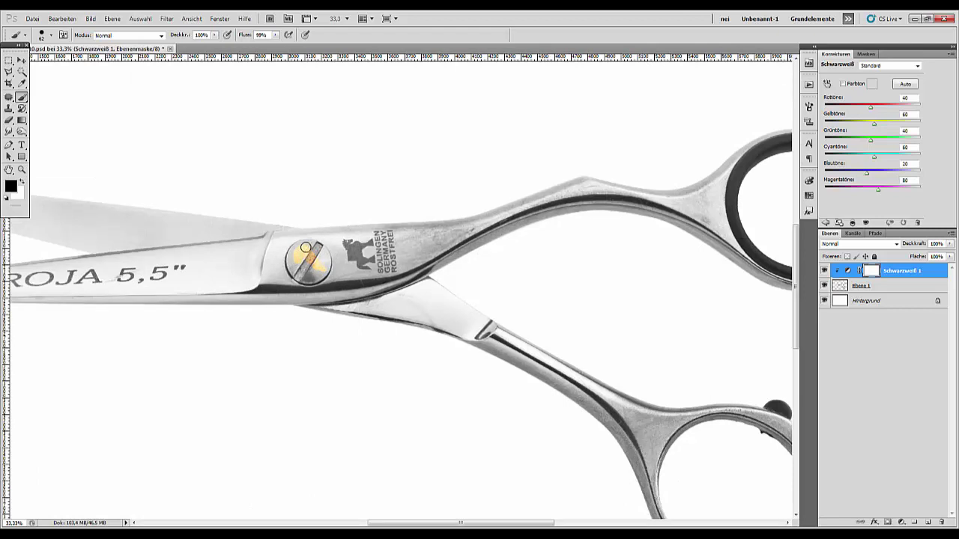
pyautogui.moveTo(306, 247)
pyautogui.mouseDown()
pyautogui.moveTo(318, 277)
pyautogui.moveTo(296, 254)
pyautogui.moveTo(305, 248)
pyautogui.moveTo(295, 252)
pyautogui.moveTo(308, 245)
pyautogui.moveTo(296, 249)
pyautogui.moveTo(300, 270)
pyautogui.moveTo(292, 254)
pyautogui.moveTo(301, 269)
pyautogui.moveTo(293, 276)
pyautogui.moveTo(290, 266)
pyautogui.moveTo(315, 279)
pyautogui.moveTo(304, 279)
pyautogui.moveTo(321, 255)
pyautogui.mouseUp()
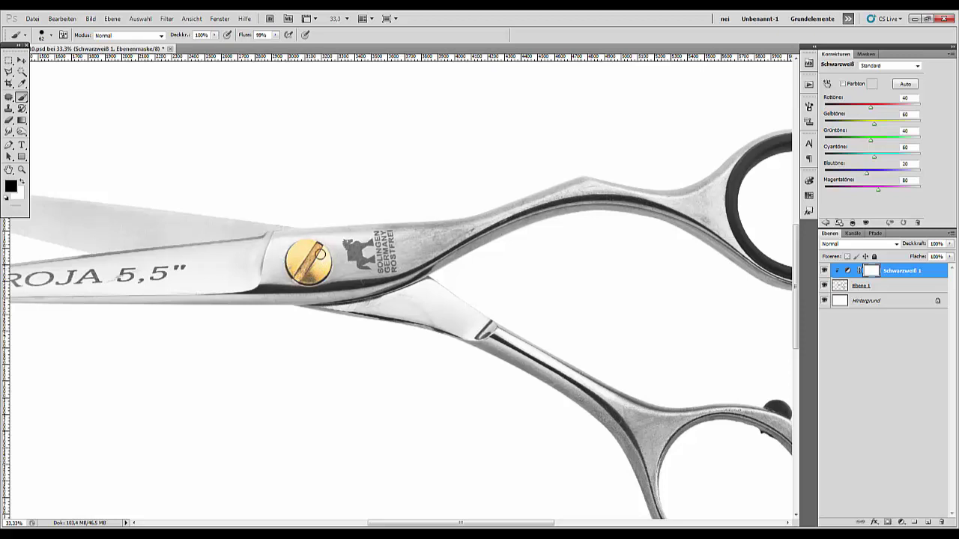
# Mask the golden finger rest out of the Schwarzweiß adjustment with black, and merge the adjustment into Ebene 1.
pyautogui.press('space')
pyautogui.moveTo(568, 321); pyautogui.dragTo(150, 370)
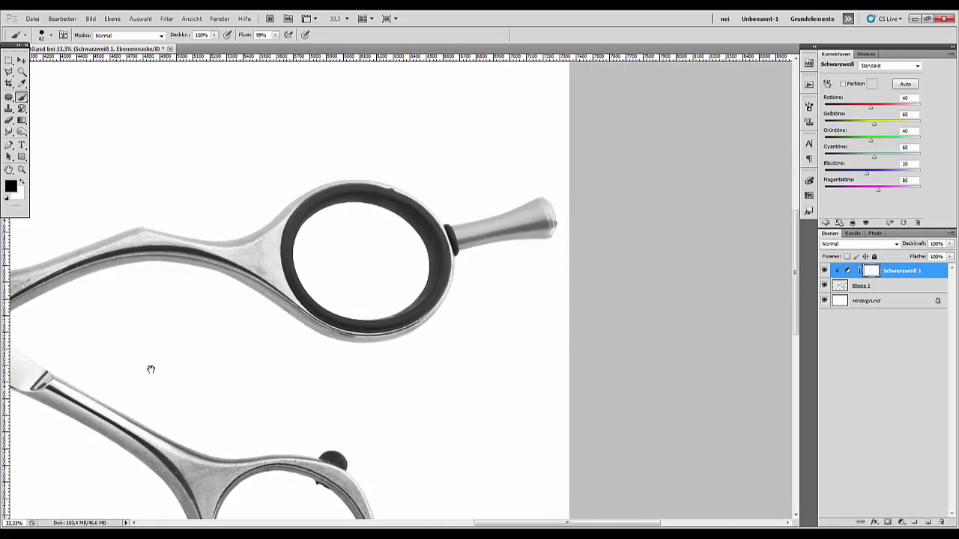
pyautogui.moveTo(457, 220)
pyautogui.mouseDown()
pyautogui.moveTo(469, 247)
pyautogui.moveTo(452, 217)
pyautogui.moveTo(474, 250)
pyautogui.moveTo(477, 220)
pyautogui.moveTo(478, 235)
pyautogui.moveTo(465, 204)
pyautogui.moveTo(520, 188)
pyautogui.moveTo(543, 198)
pyautogui.moveTo(534, 220)
pyautogui.mouseUp()
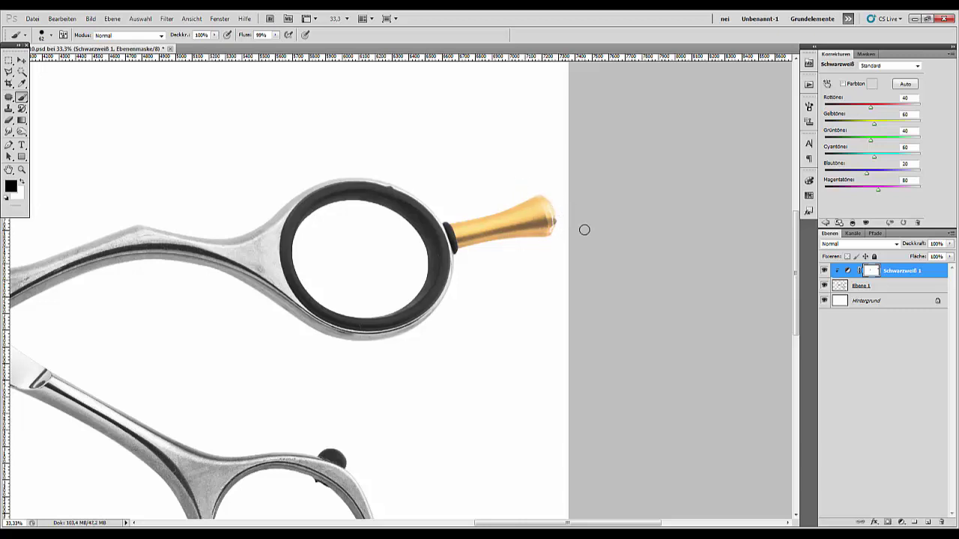
pyautogui.hotkey('ctrl', 'e')
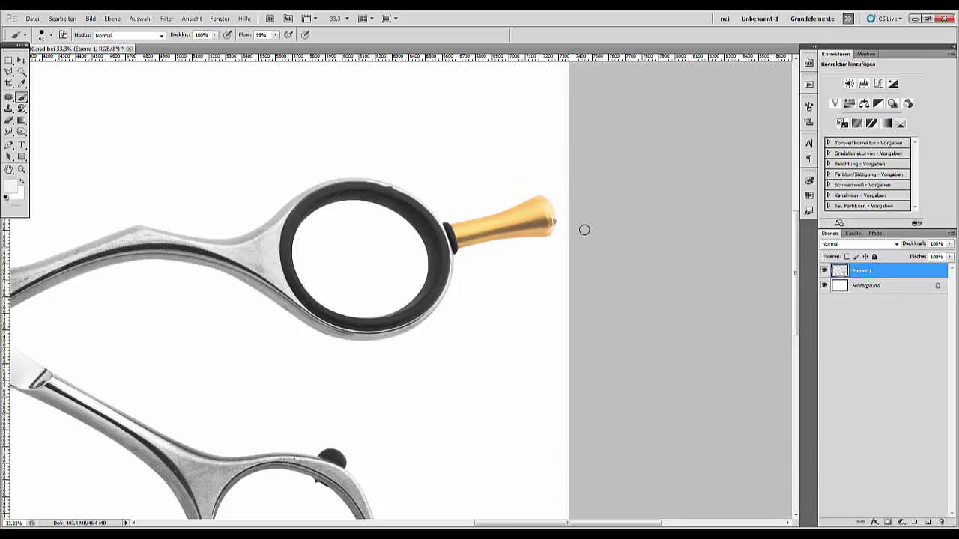
pyautogui.hotkey('ctrl', '-')
pyautogui.hotkey('ctrl', '-')
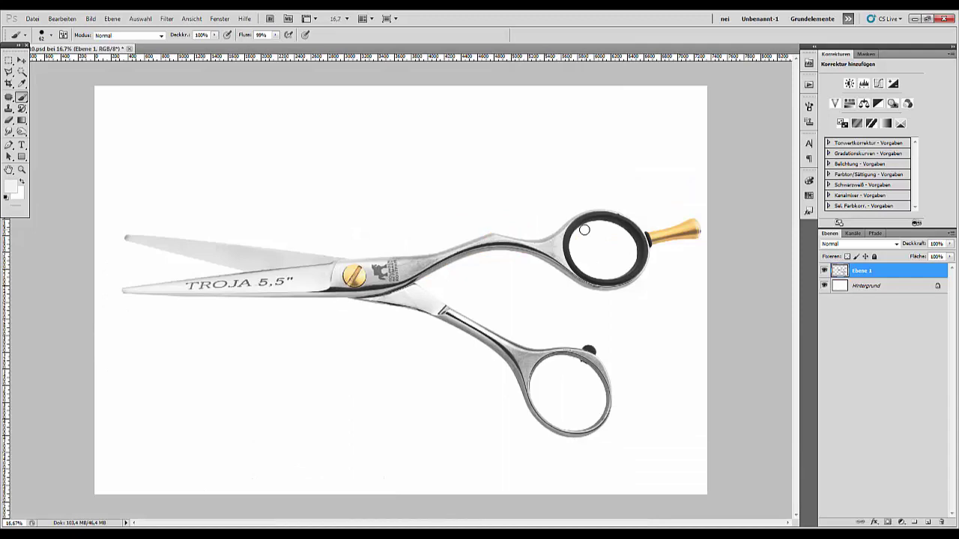
# Smooth away the marks on the lower handle's flat light face beside the pivot using the 24 px Smudge tool in Aufhellen mode.
pyautogui.hotkey('ctrl', '+')
pyautogui.hotkey('ctrl', '+')
pyautogui.hotkey('ctrl', '+')
pyautogui.hotkey('ctrl', '+')
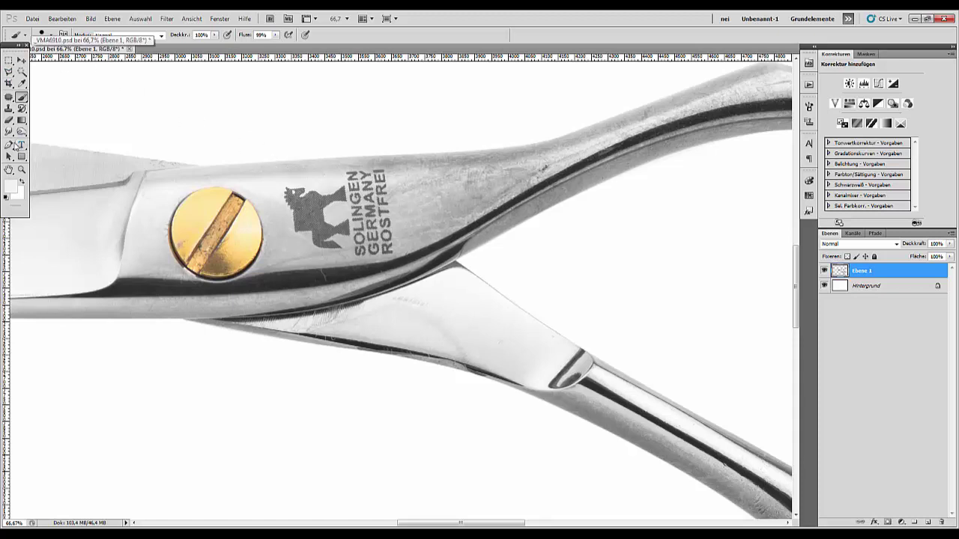
pyautogui.click(9, 132)
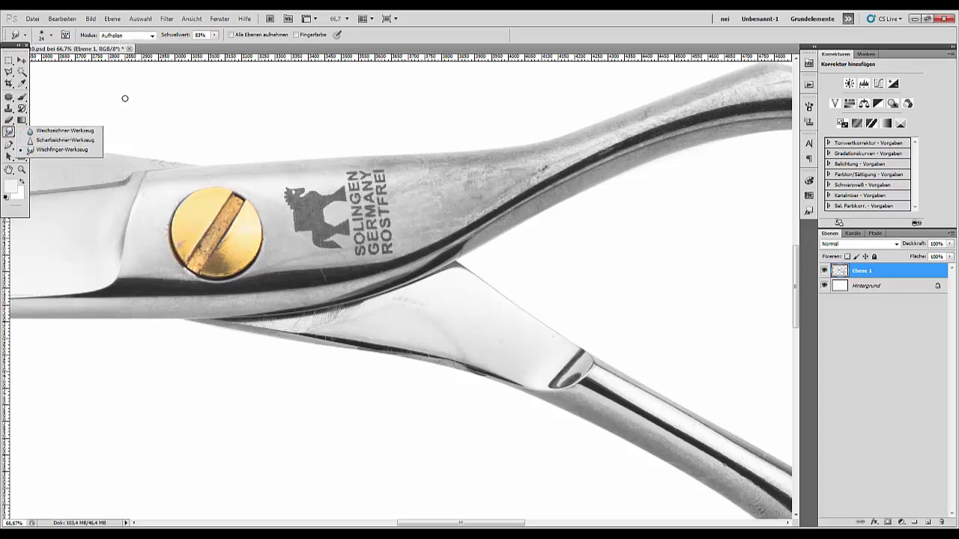
pyautogui.click(438, 310)
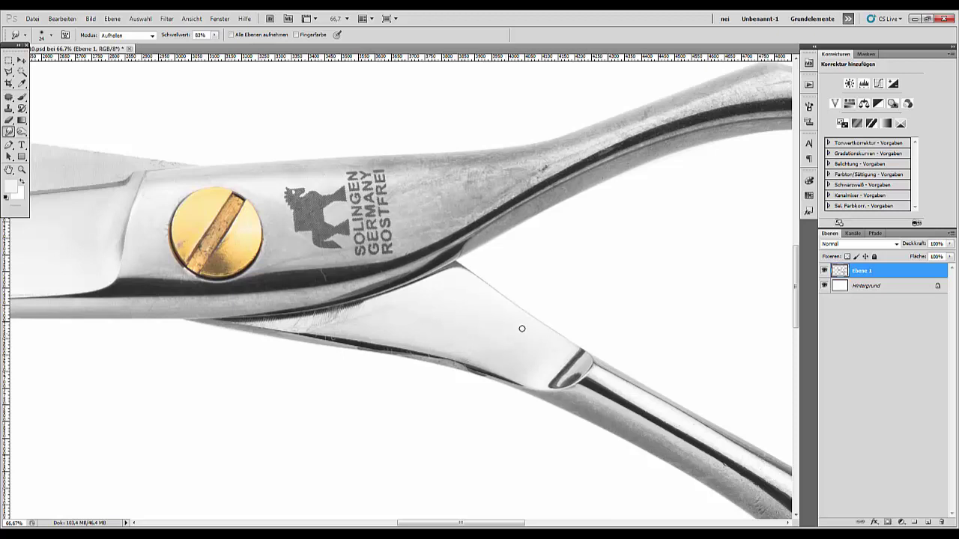
# Smooth the rest of the lower handle's light face with a 75 px smudge brush, using 56 px towards its narrow tip.
pyautogui.rightClick(478, 333)
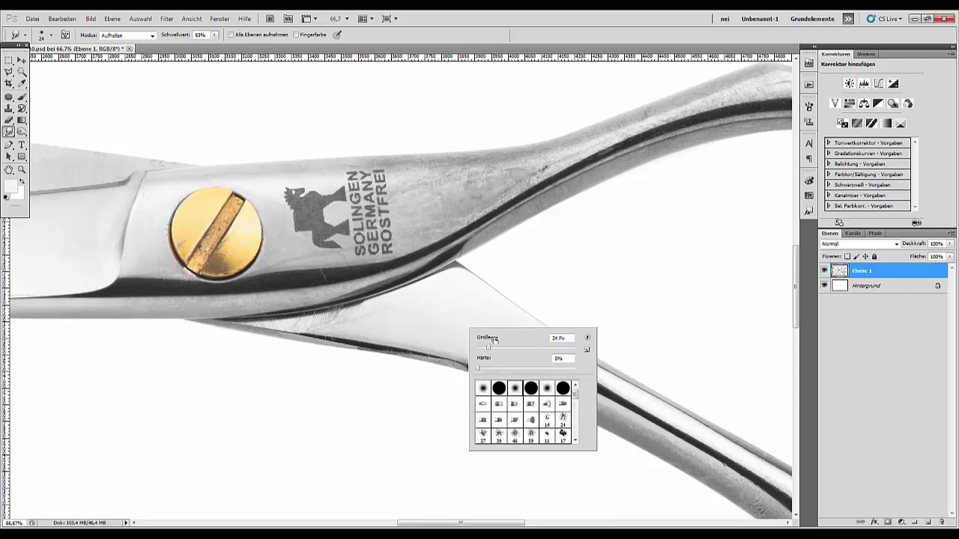
pyautogui.click(428, 310)
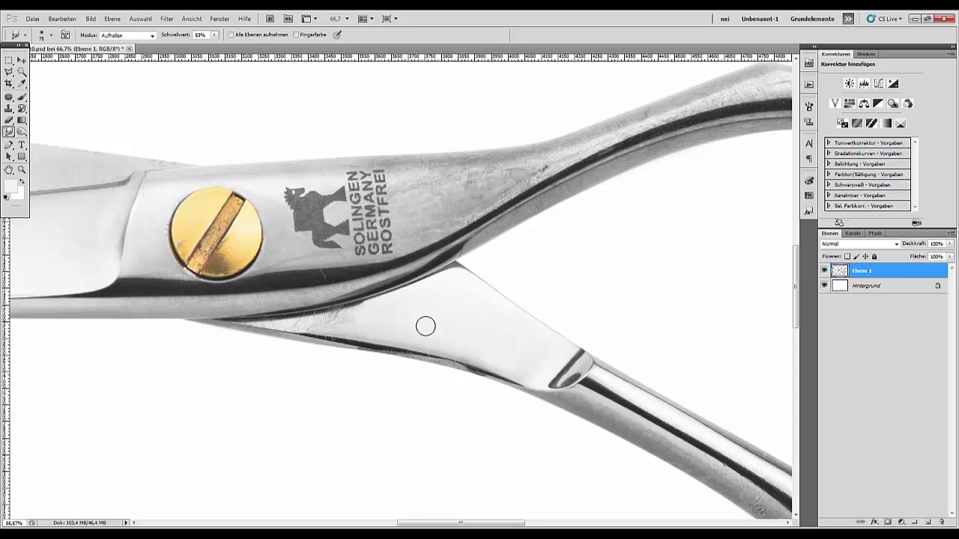
pyautogui.rightClick(425, 326)
pyautogui.moveTo(473, 347); pyautogui.dragTo(465, 347)
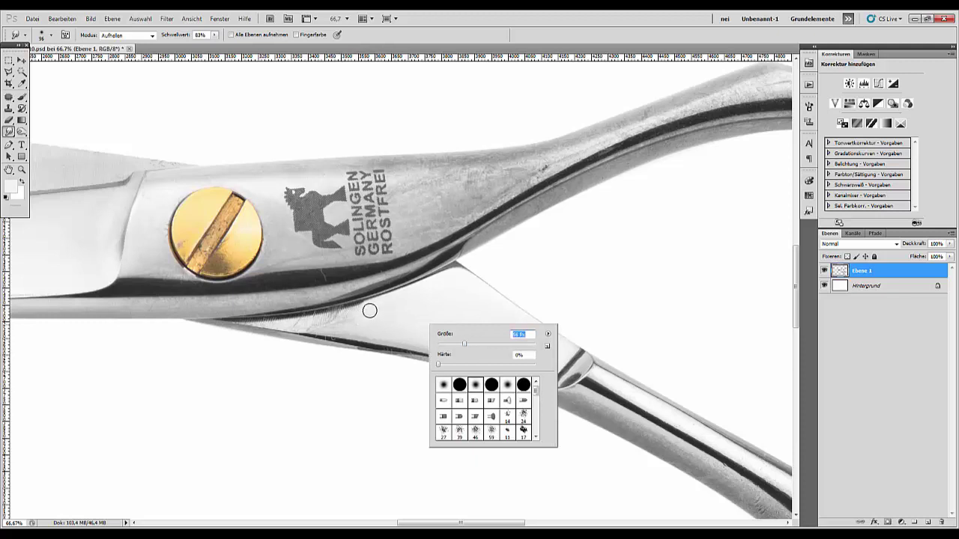
pyautogui.click(368, 310)
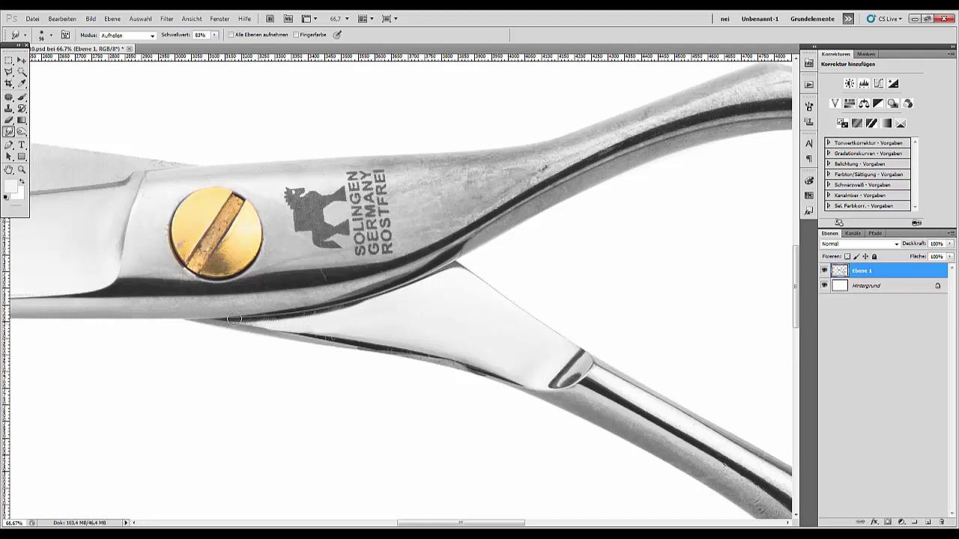
# Smudge the lower handle's shank and its widening at the finger ring into a smooth bright surface.
pyautogui.moveTo(501, 391); pyautogui.dragTo(128, 246)
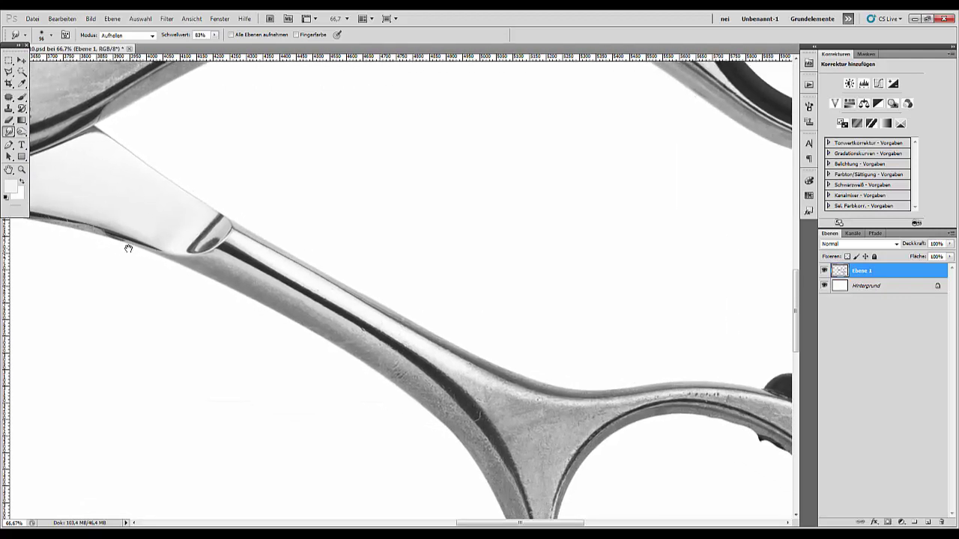
pyautogui.moveTo(509, 385)
pyautogui.mouseDown()
pyautogui.moveTo(456, 369)
pyautogui.moveTo(533, 395)
pyautogui.moveTo(460, 370)
pyautogui.moveTo(495, 391)
pyautogui.moveTo(474, 382)
pyautogui.moveTo(484, 396)
pyautogui.moveTo(441, 391)
pyautogui.moveTo(471, 377)
pyautogui.moveTo(507, 402)
pyautogui.moveTo(467, 375)
pyautogui.moveTo(514, 415)
pyautogui.moveTo(451, 373)
pyautogui.moveTo(519, 430)
pyautogui.moveTo(463, 378)
pyautogui.moveTo(517, 434)
pyautogui.moveTo(470, 381)
pyautogui.moveTo(520, 444)
pyautogui.moveTo(488, 406)
pyautogui.moveTo(518, 465)
pyautogui.moveTo(491, 405)
pyautogui.moveTo(468, 383)
pyautogui.moveTo(514, 439)
pyautogui.moveTo(496, 406)
pyautogui.moveTo(537, 444)
pyautogui.moveTo(518, 407)
pyautogui.moveTo(550, 412)
pyautogui.mouseUp()
pyautogui.hotkey('ctrl', '-')
pyautogui.hotkey('ctrl', '-')
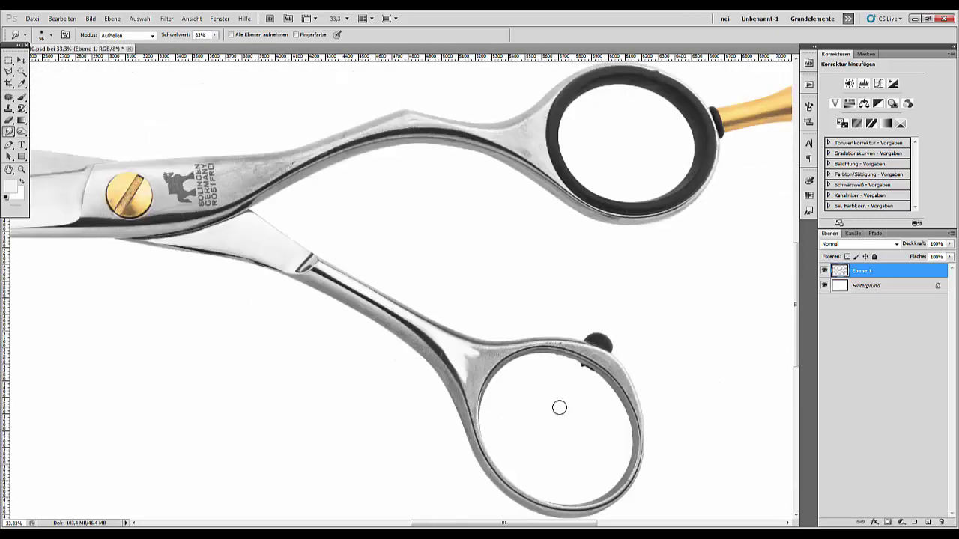
pyautogui.moveTo(469, 359)
pyautogui.mouseDown()
pyautogui.moveTo(492, 362)
pyautogui.moveTo(470, 346)
pyautogui.moveTo(499, 352)
pyautogui.moveTo(467, 356)
pyautogui.mouseUp()
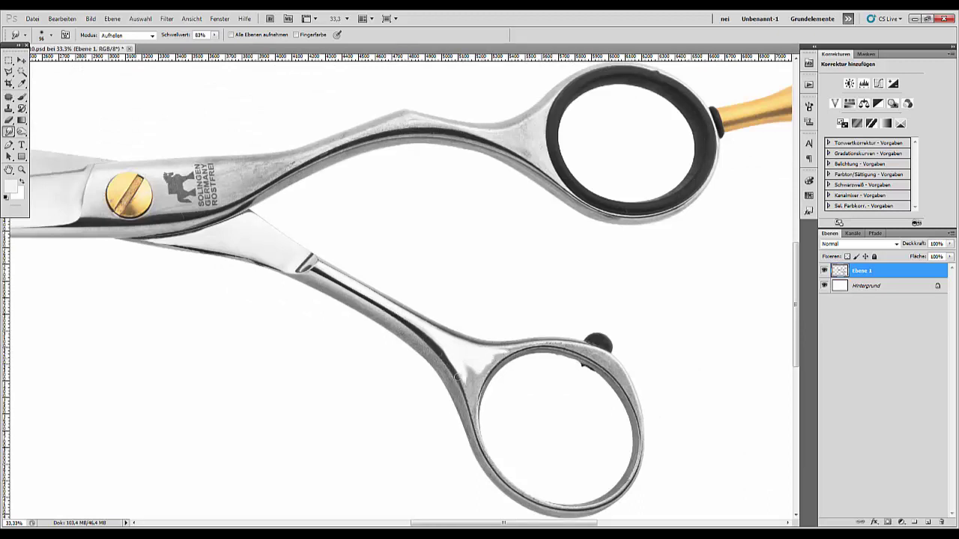
pyautogui.moveTo(453, 357); pyautogui.dragTo(471, 385)
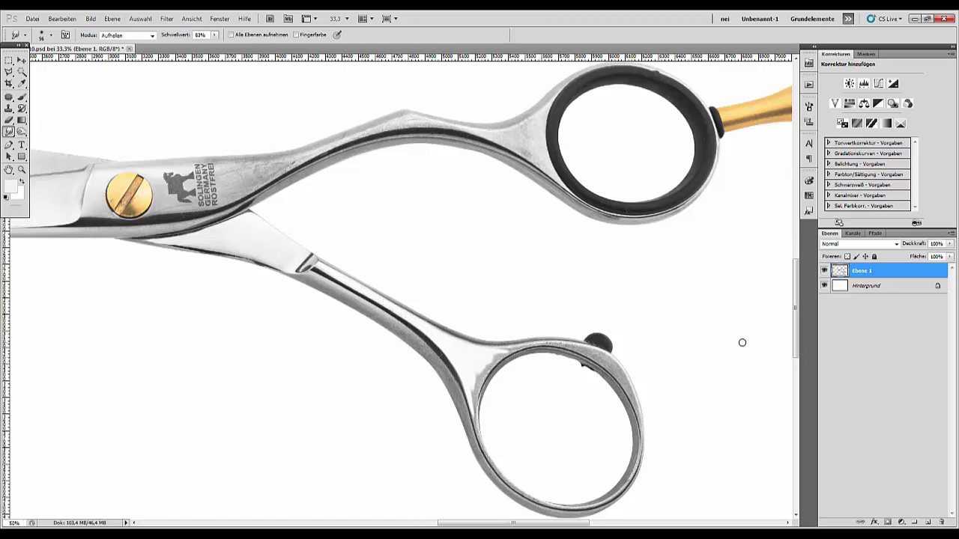
# Try to rotate the canvas view at the lower handle.
pyautogui.hotkey('ctrl', '+')
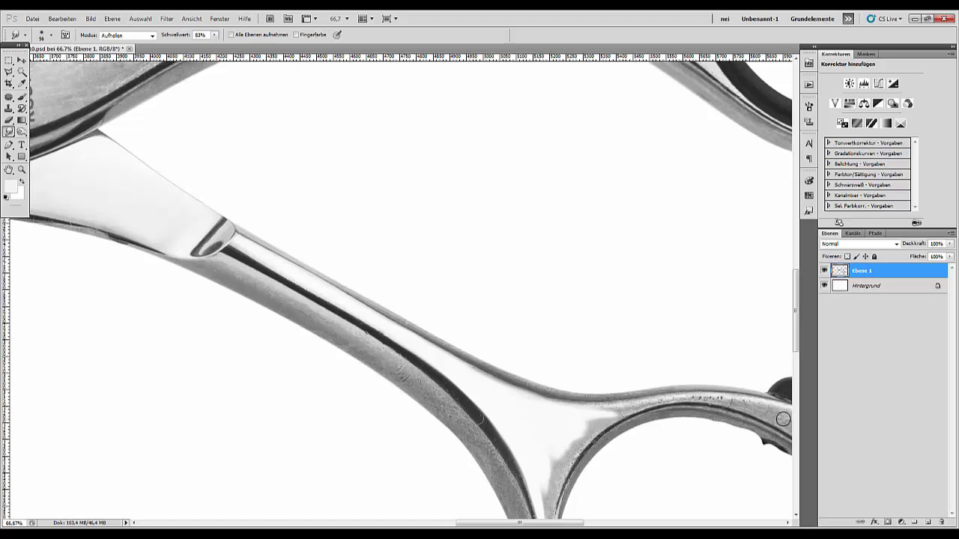
pyautogui.press('r')
pyautogui.click(542, 274)
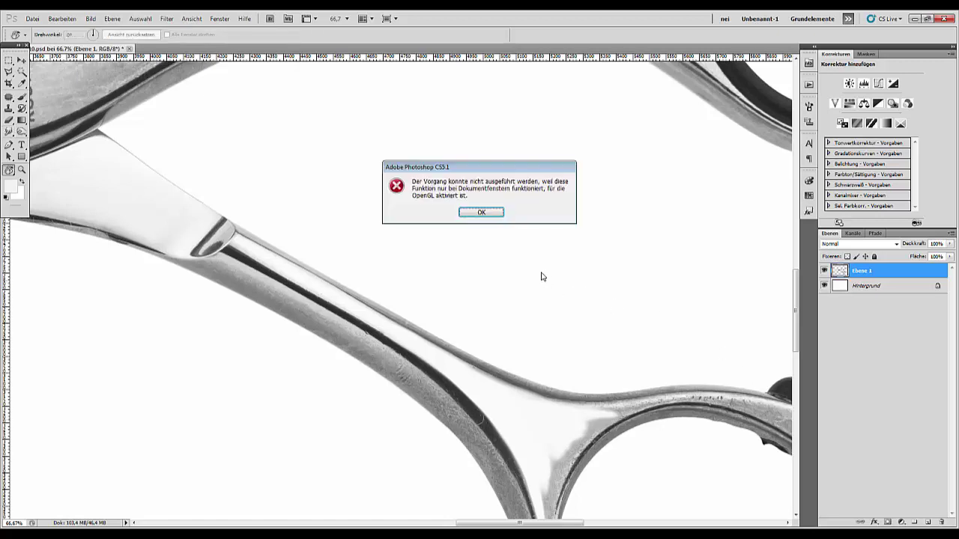
pyautogui.click(480, 213)
# Smooth the junction and upper rim of the lower finger ring on Ebene 1 with the Smudge tool.
pyautogui.moveTo(620, 427)
pyautogui.mouseDown()
pyautogui.moveTo(462, 263)
pyautogui.moveTo(358, 259)
pyautogui.mouseUp()
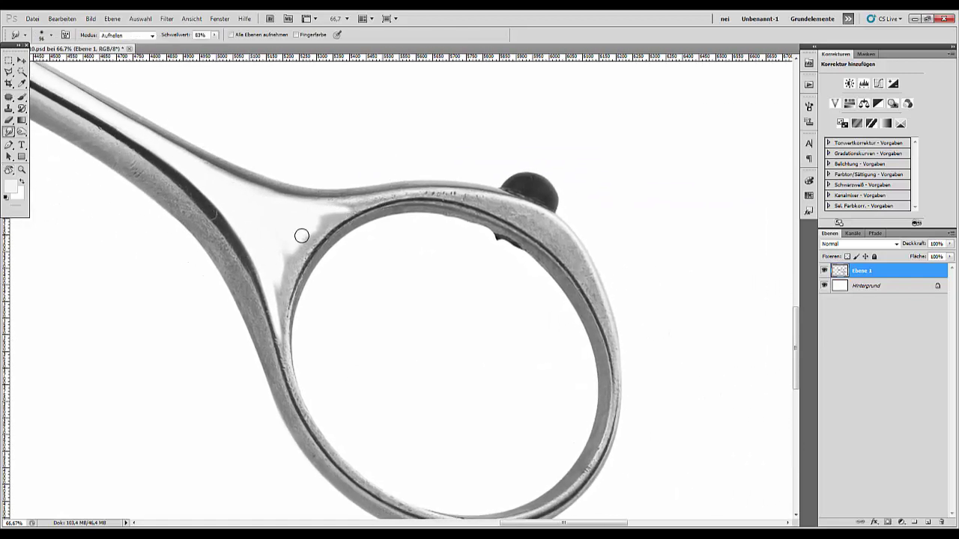
pyautogui.moveTo(301, 236)
pyautogui.mouseDown()
pyautogui.moveTo(336, 209)
pyautogui.moveTo(315, 222)
pyautogui.moveTo(405, 193)
pyautogui.moveTo(327, 215)
pyautogui.moveTo(439, 191)
pyautogui.moveTo(370, 200)
pyautogui.moveTo(509, 205)
pyautogui.moveTo(437, 196)
pyautogui.moveTo(519, 218)
pyautogui.moveTo(446, 198)
pyautogui.moveTo(546, 240)
pyautogui.moveTo(488, 201)
pyautogui.moveTo(539, 221)
pyautogui.moveTo(522, 223)
pyautogui.moveTo(553, 237)
pyautogui.moveTo(500, 212)
pyautogui.moveTo(554, 248)
pyautogui.moveTo(528, 227)
pyautogui.moveTo(596, 303)
pyautogui.moveTo(497, 204)
pyautogui.moveTo(433, 192)
pyautogui.mouseUp()
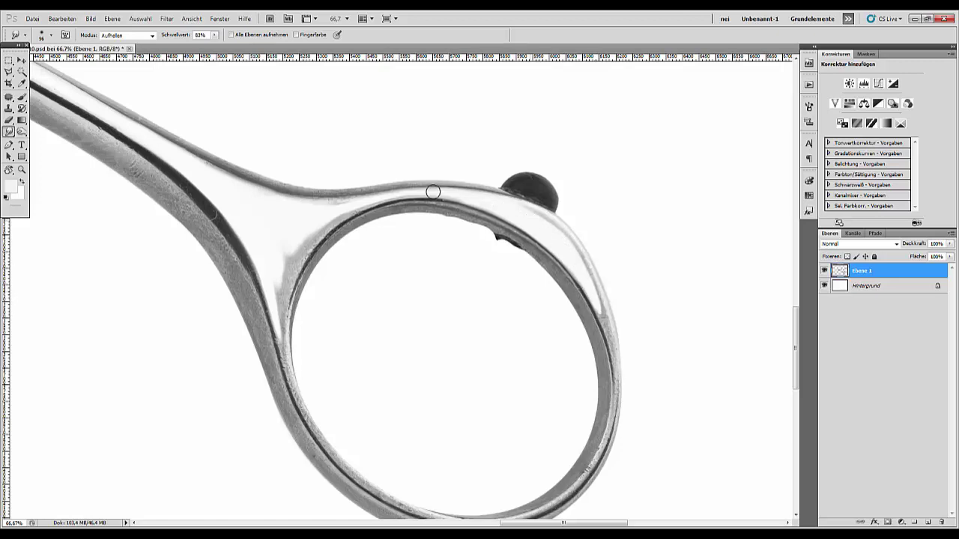
pyautogui.moveTo(354, 207)
pyautogui.mouseDown()
pyautogui.moveTo(289, 269)
pyautogui.moveTo(318, 226)
pyautogui.moveTo(291, 255)
pyautogui.moveTo(312, 187)
pyautogui.moveTo(215, 226)
pyautogui.moveTo(261, 255)
pyautogui.moveTo(282, 249)
pyautogui.moveTo(275, 290)
pyautogui.moveTo(295, 239)
pyautogui.moveTo(286, 269)
pyautogui.moveTo(305, 242)
pyautogui.moveTo(281, 321)
pyautogui.moveTo(279, 271)
pyautogui.moveTo(280, 334)
pyautogui.moveTo(278, 289)
pyautogui.mouseUp()
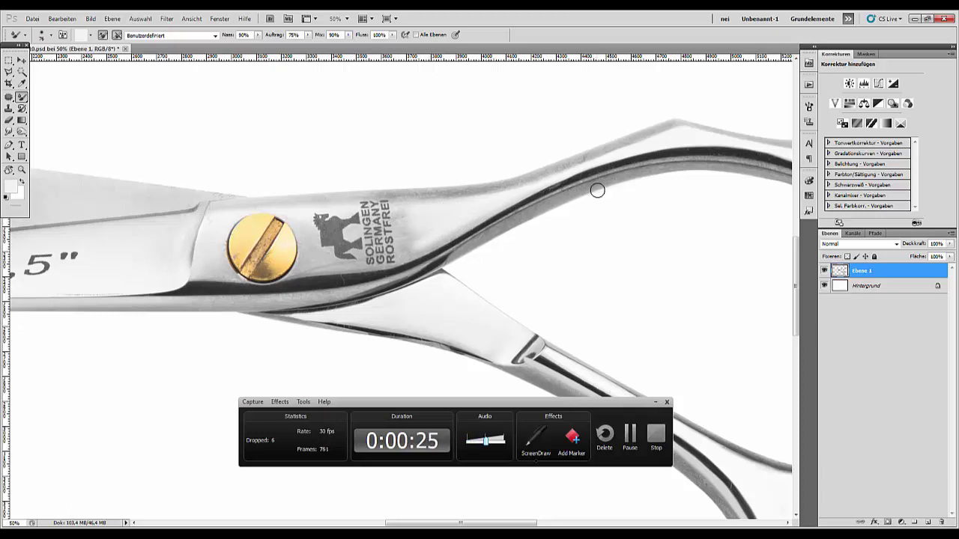
# Outline the animal logo and the SOLINGEN GERMANY ROSTFREI lettering with the Polygonal Lasso and copy them to a new layer.
pyautogui.moveTo(22, 99); pyautogui.dragTo(48, 123)
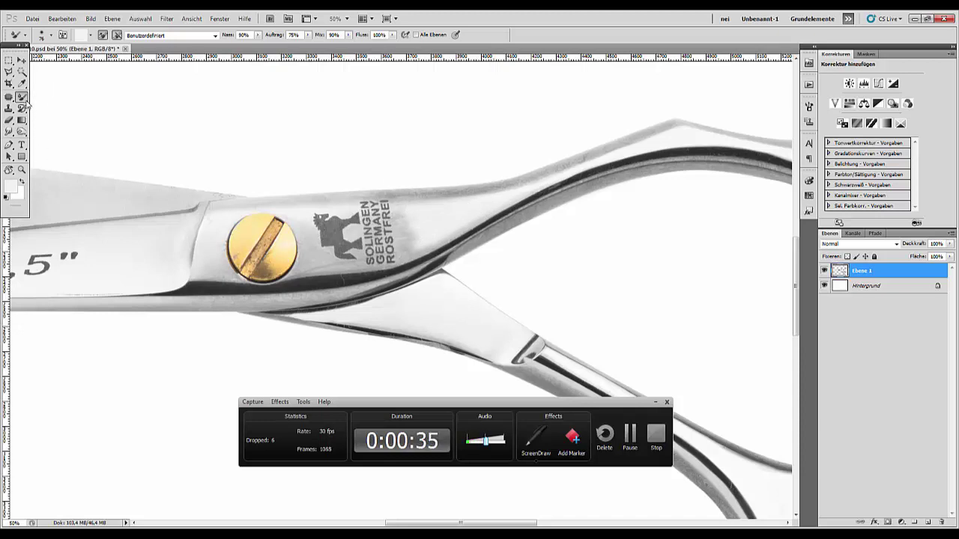
pyautogui.click(9, 72)
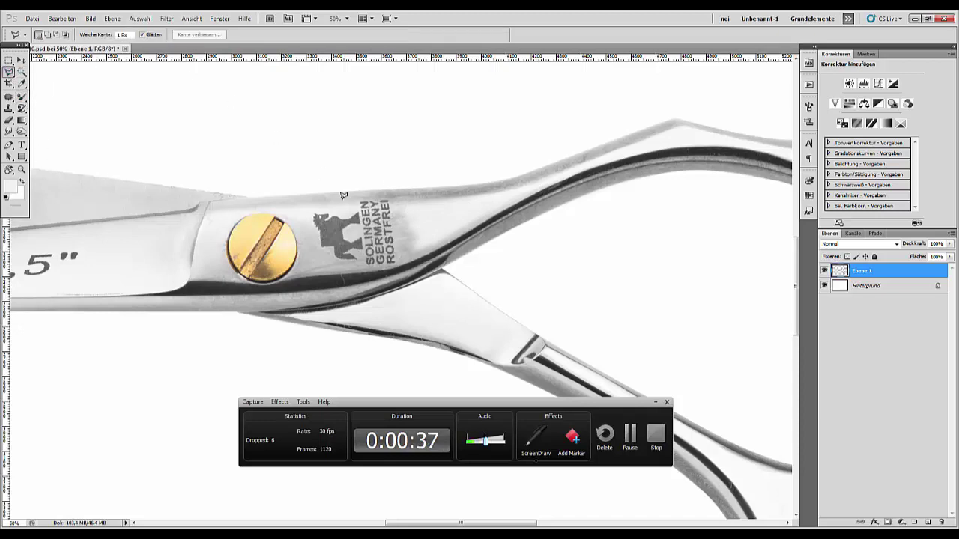
pyautogui.moveTo(306, 214)
pyautogui.mouseDown()
pyautogui.moveTo(389, 195)
pyautogui.moveTo(417, 256)
pyautogui.moveTo(405, 261)
pyautogui.moveTo(400, 244)
pyautogui.moveTo(392, 261)
pyautogui.moveTo(353, 264)
pyautogui.moveTo(326, 254)
pyautogui.moveTo(311, 216)
pyautogui.mouseUp()
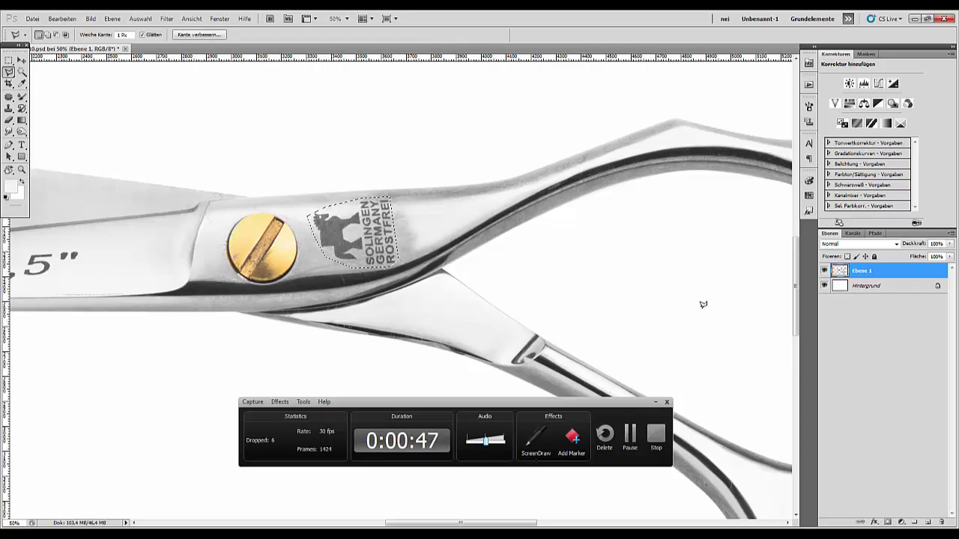
pyautogui.hotkey('ctrl', 'j')
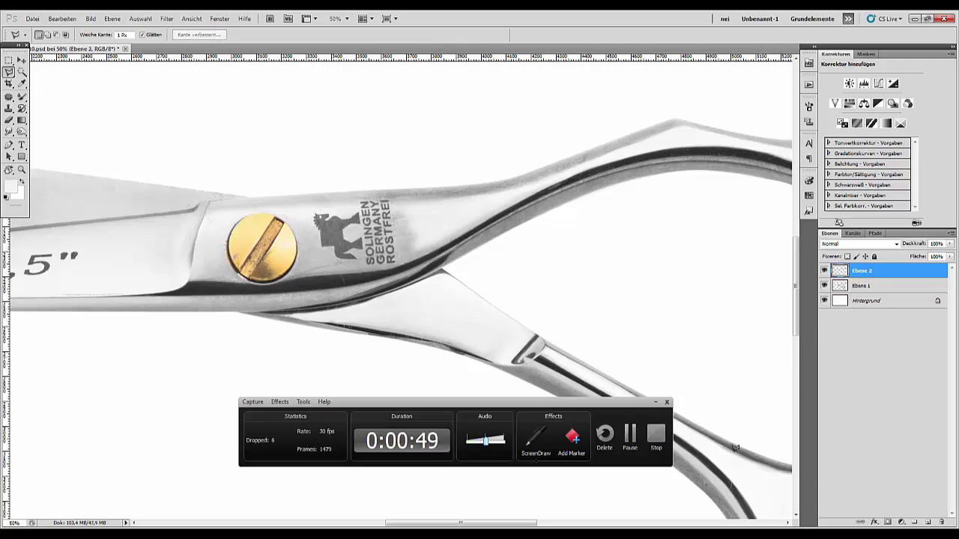
# Hide Ebene 1, apply a clipped Levels adjustment with midtones 0.49 and white point 164 to the logo copy, and merge it into Ebene 2.
pyautogui.click(825, 287)
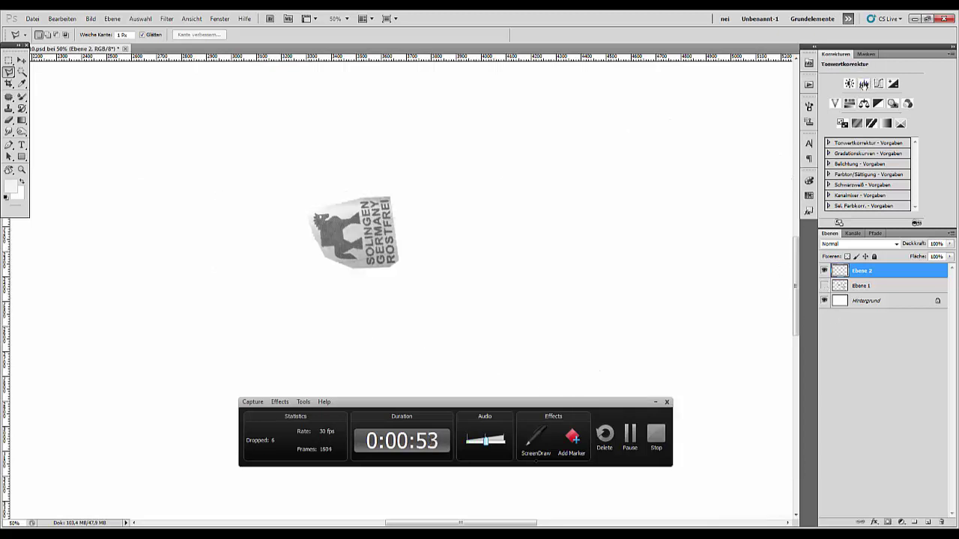
pyautogui.click(864, 84)
pyautogui.click(863, 83)
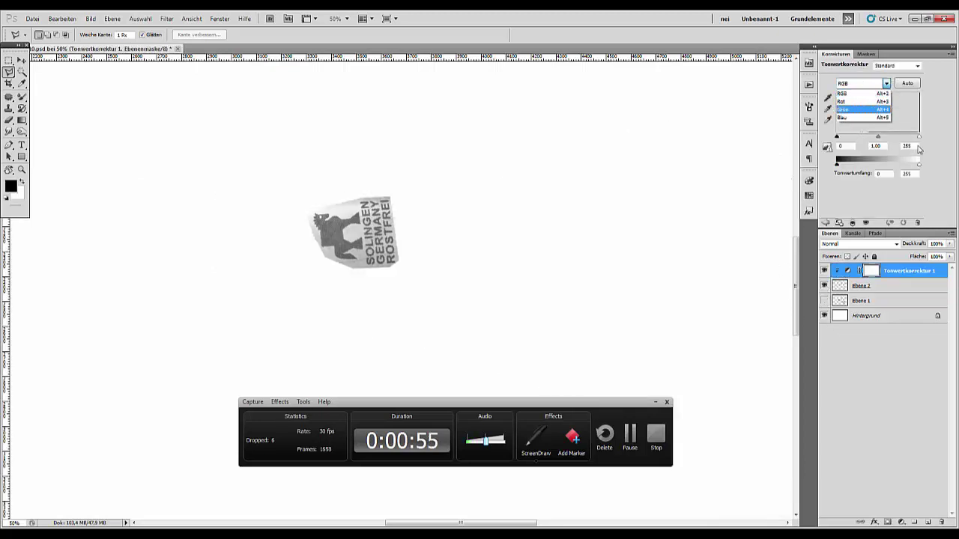
pyautogui.press('Escape')
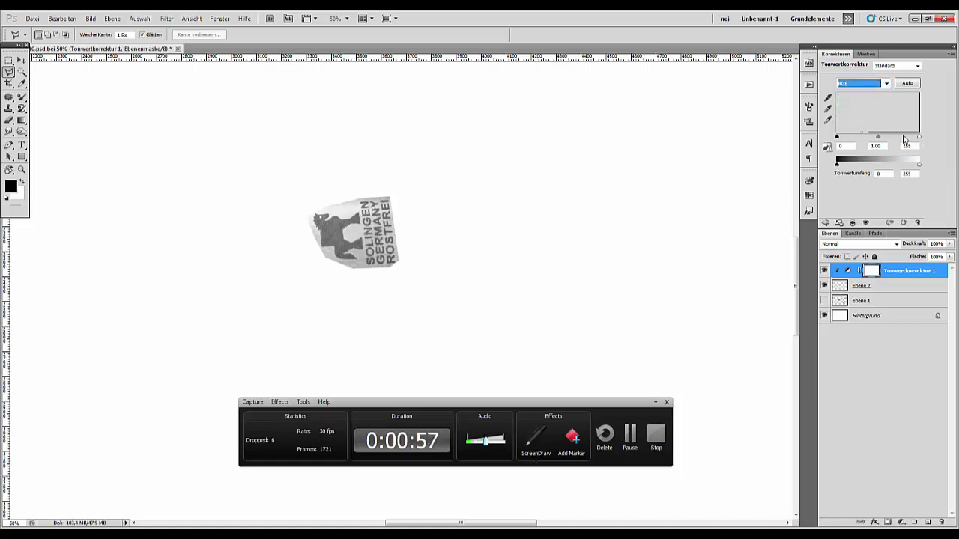
pyautogui.moveTo(919, 136); pyautogui.dragTo(875, 139)
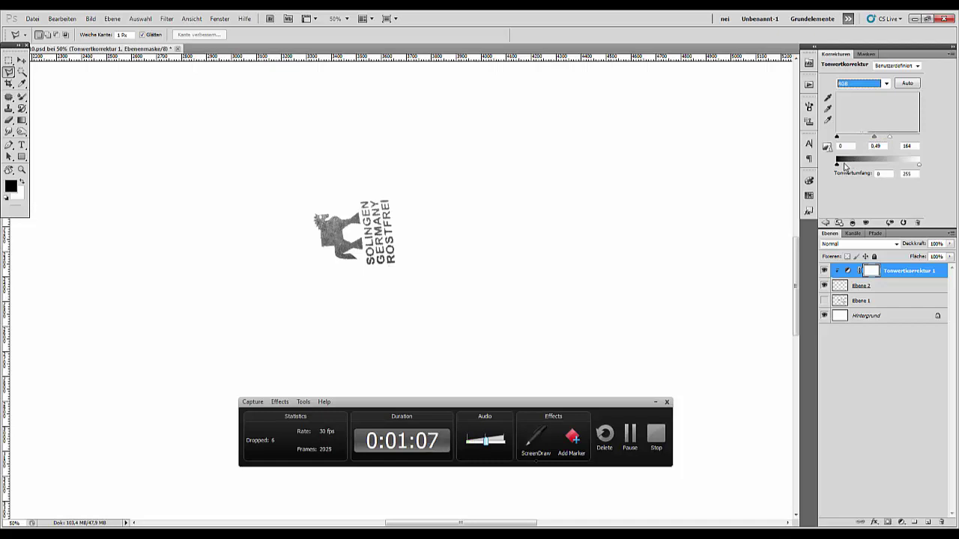
pyautogui.click(902, 275)
pyautogui.press('Delete')
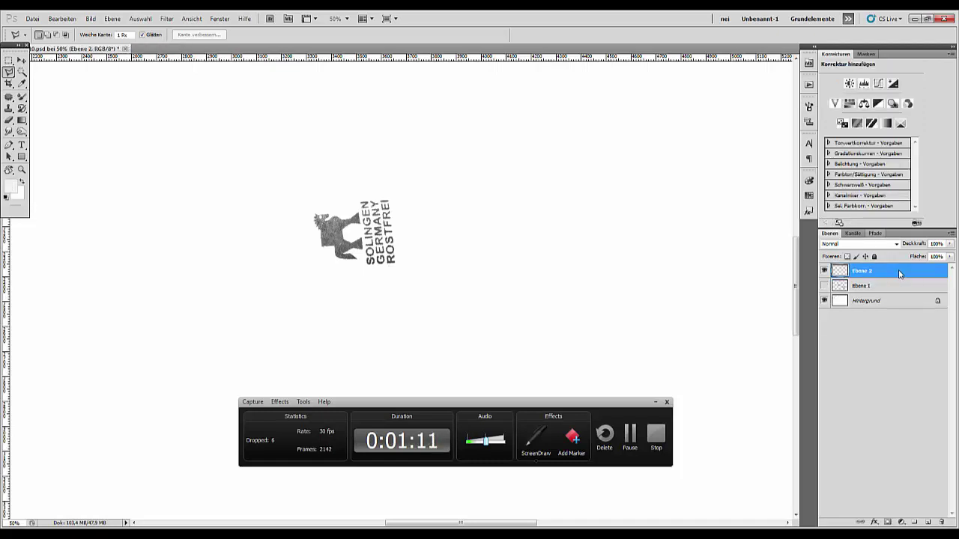
# Hide Ebene 2, show Ebene 1 and smudge away the logo and lettering on the steel beside the screw.
pyautogui.click(824, 270)
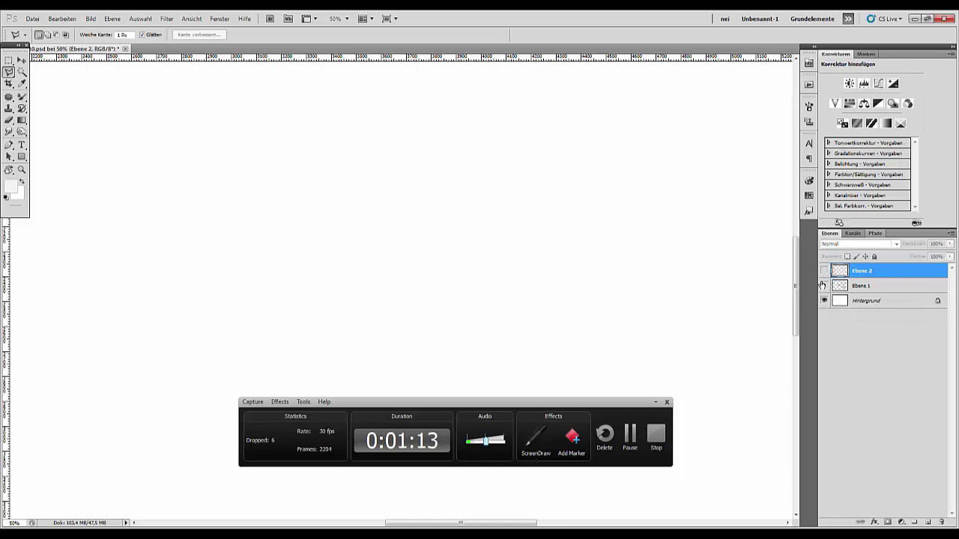
pyautogui.click(824, 285)
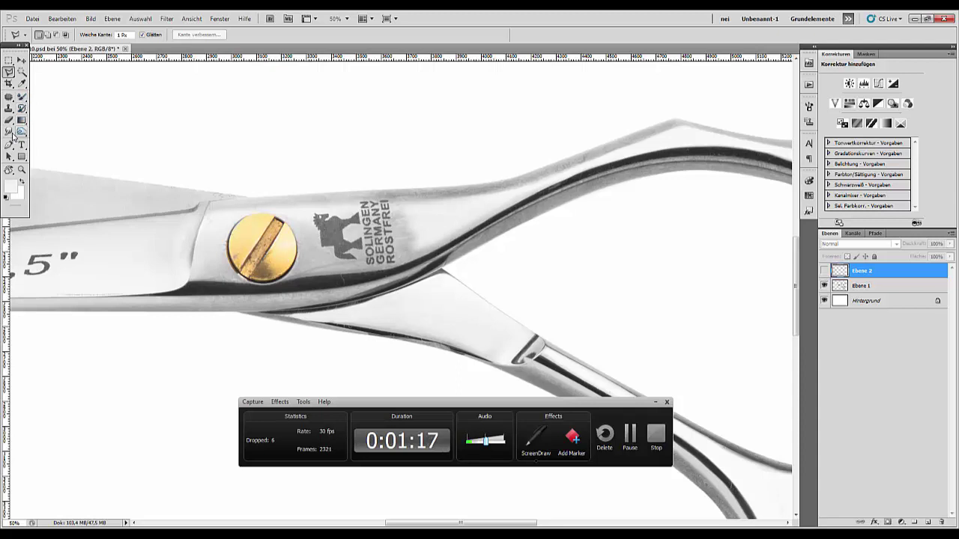
pyautogui.click(9, 131)
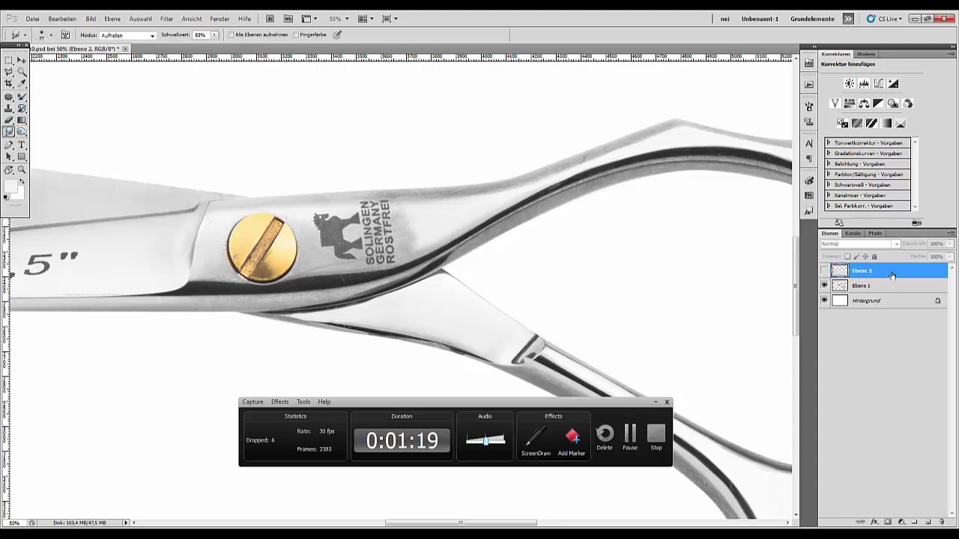
pyautogui.click(863, 284)
pyautogui.moveTo(413, 210)
pyautogui.mouseDown()
pyautogui.moveTo(344, 213)
pyautogui.moveTo(415, 204)
pyautogui.moveTo(332, 212)
pyautogui.moveTo(417, 206)
pyautogui.moveTo(336, 210)
pyautogui.moveTo(412, 218)
pyautogui.moveTo(341, 223)
pyautogui.moveTo(413, 223)
pyautogui.moveTo(358, 228)
pyautogui.moveTo(412, 231)
pyautogui.moveTo(346, 243)
pyautogui.moveTo(420, 236)
pyautogui.moveTo(362, 254)
pyautogui.moveTo(434, 235)
pyautogui.moveTo(362, 266)
pyautogui.moveTo(402, 257)
pyautogui.moveTo(326, 266)
pyautogui.moveTo(370, 251)
pyautogui.moveTo(347, 240)
pyautogui.moveTo(345, 221)
pyautogui.moveTo(336, 240)
pyautogui.mouseUp()
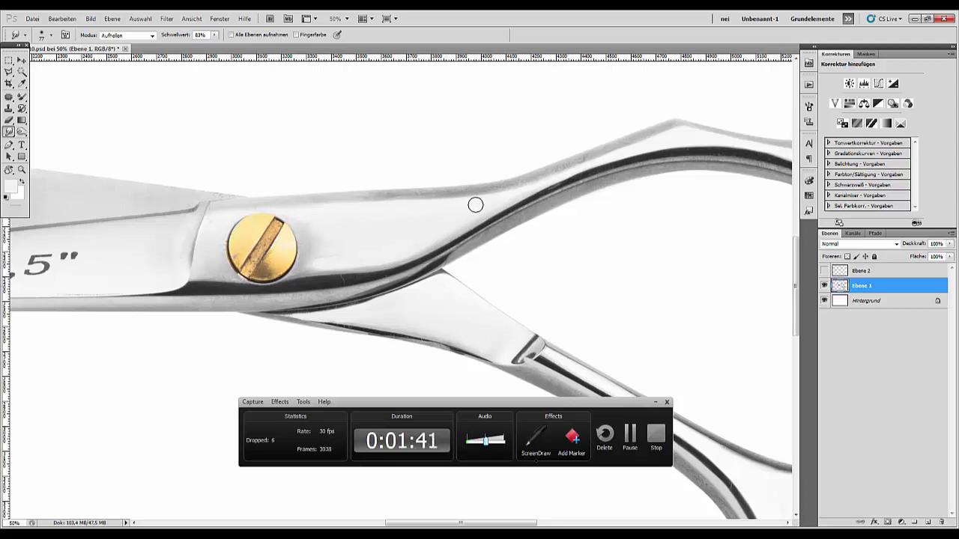
# Smooth the gold surfaces on both sides of the screw's slot with the Mixer Brush.
pyautogui.click(21, 96)
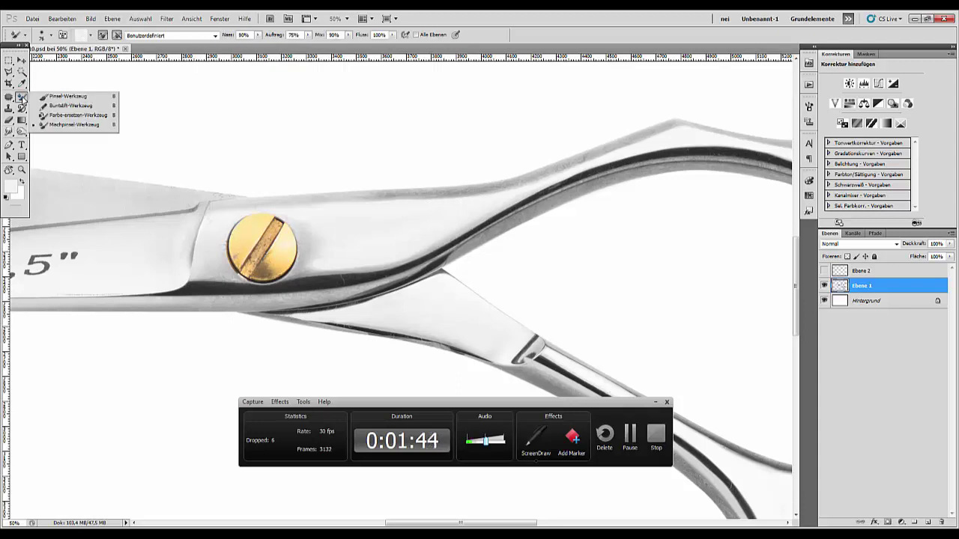
pyautogui.click(52, 124)
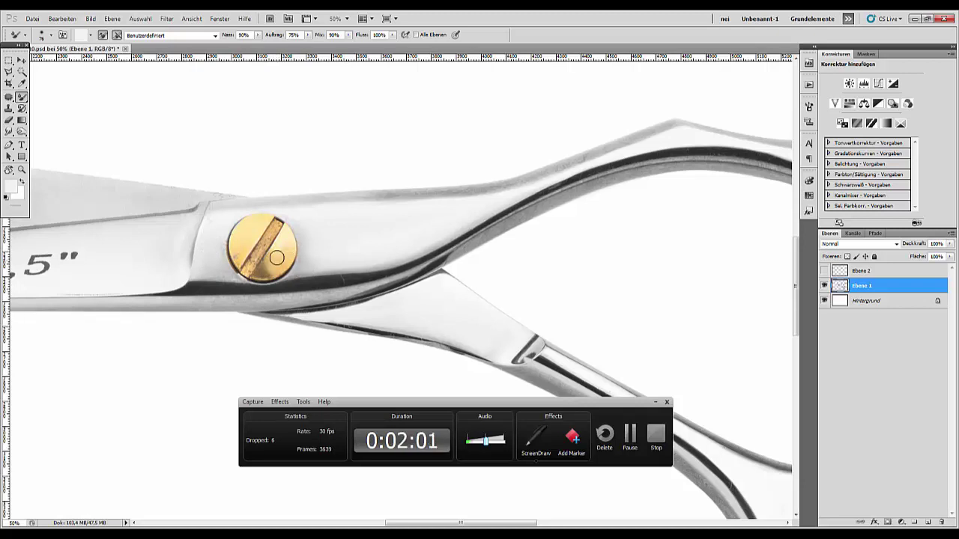
pyautogui.moveTo(262, 233)
pyautogui.mouseDown()
pyautogui.moveTo(235, 251)
pyautogui.moveTo(240, 260)
pyautogui.moveTo(250, 233)
pyautogui.moveTo(262, 278)
pyautogui.moveTo(263, 267)
pyautogui.mouseUp()
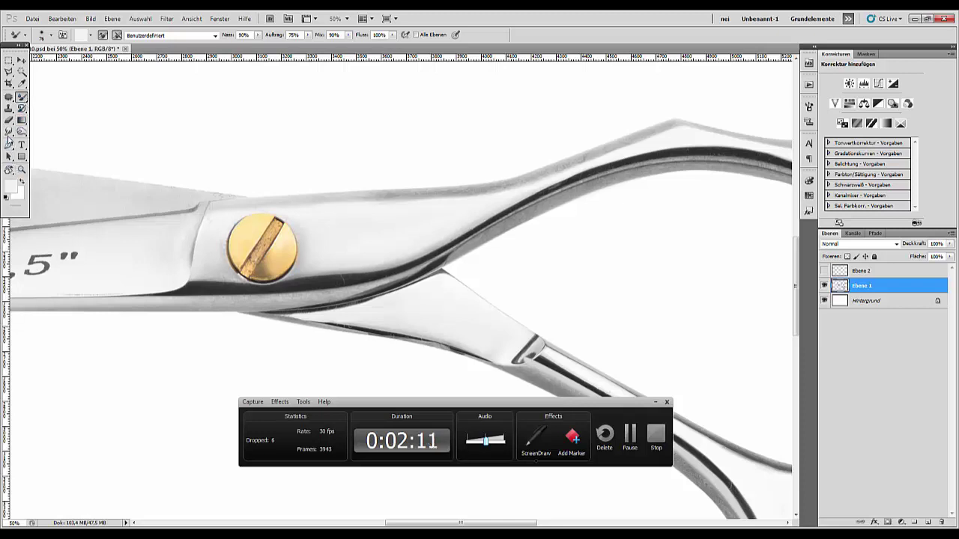
pyautogui.click(9, 131)
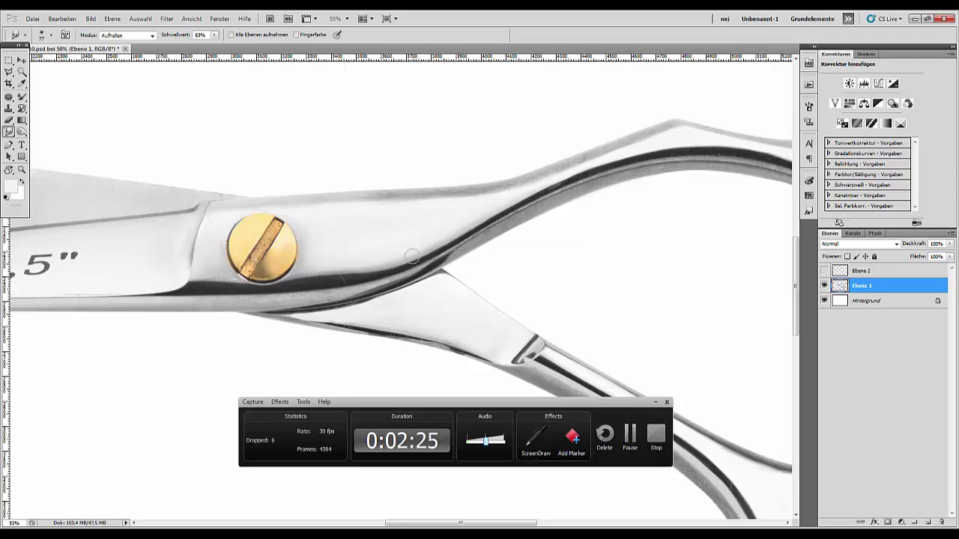
# Examine the retouched steel around the screw, both on the whole scissors and close up.
pyautogui.hotkey('ctrl', '-')
pyautogui.hotkey('ctrl', '-')
pyautogui.hotkey('ctrl', '-')
pyautogui.hotkey('ctrl', '-')
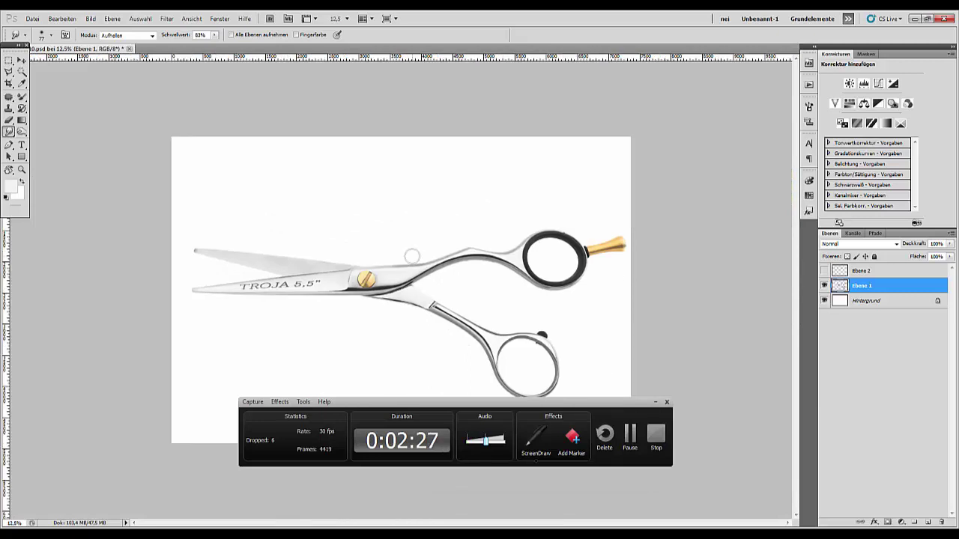
pyautogui.hotkey('ctrl', '+')
pyautogui.hotkey('ctrl', '+')
pyautogui.hotkey('ctrl', '+')
pyautogui.hotkey('ctrl', '+')
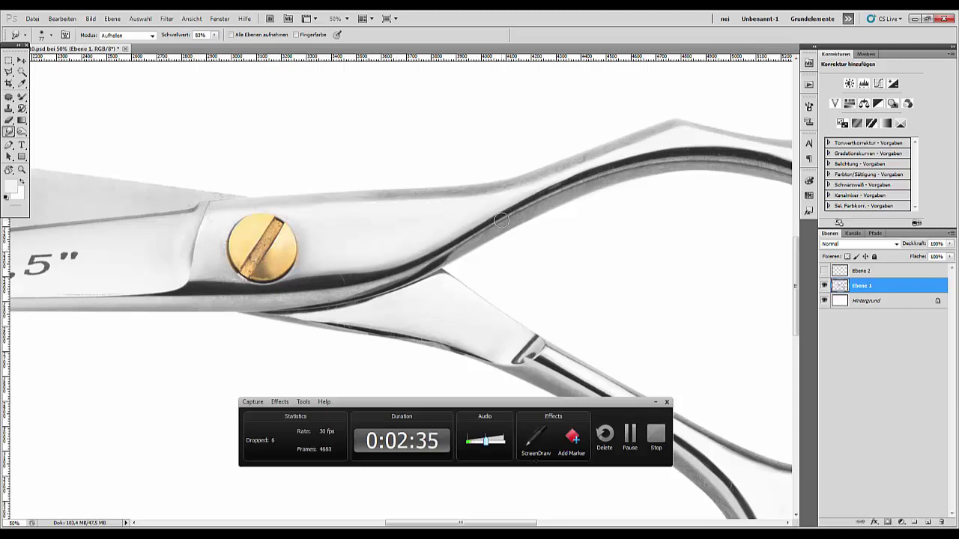
# Show the logo layer Ebene 2 and set its blend mode to Multiply (Multiplizieren).
pyautogui.click(824, 271)
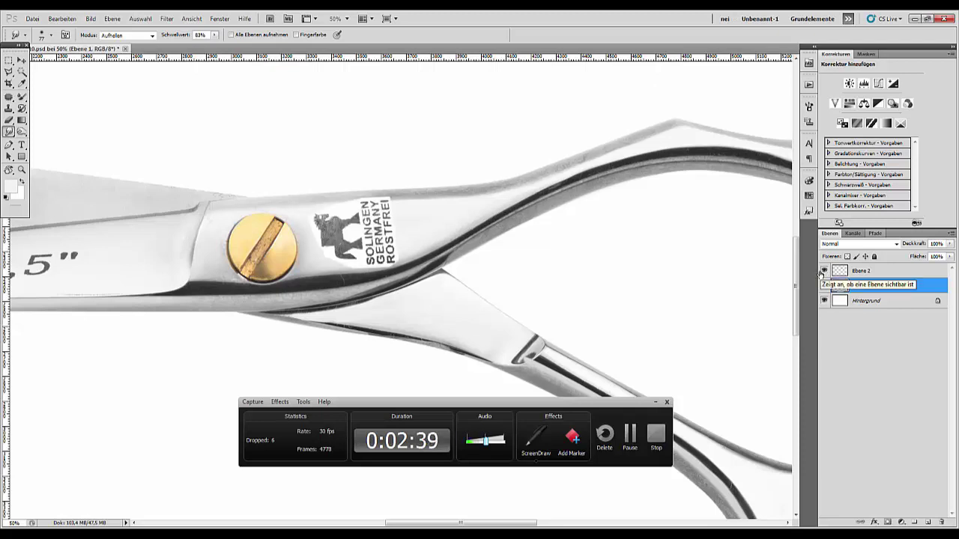
pyautogui.click(863, 271)
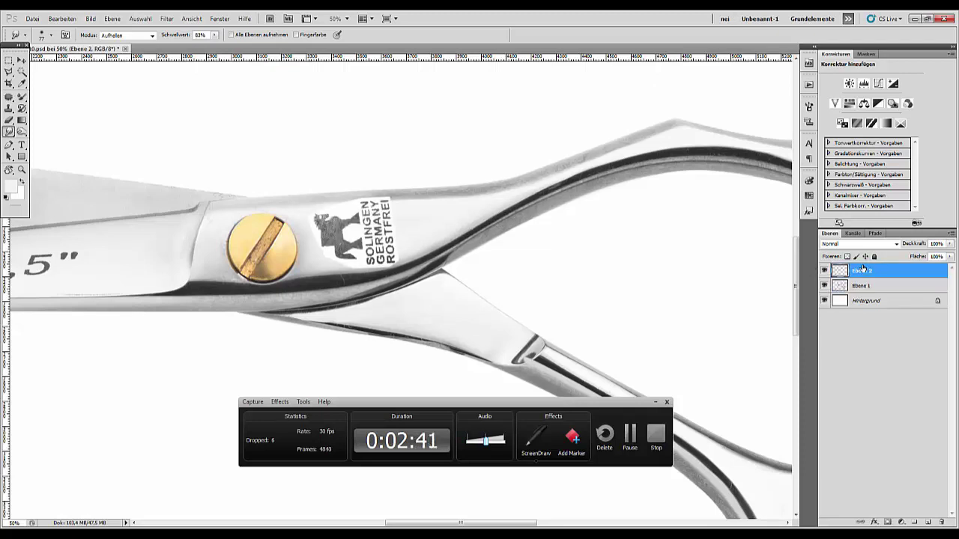
pyautogui.click(837, 246)
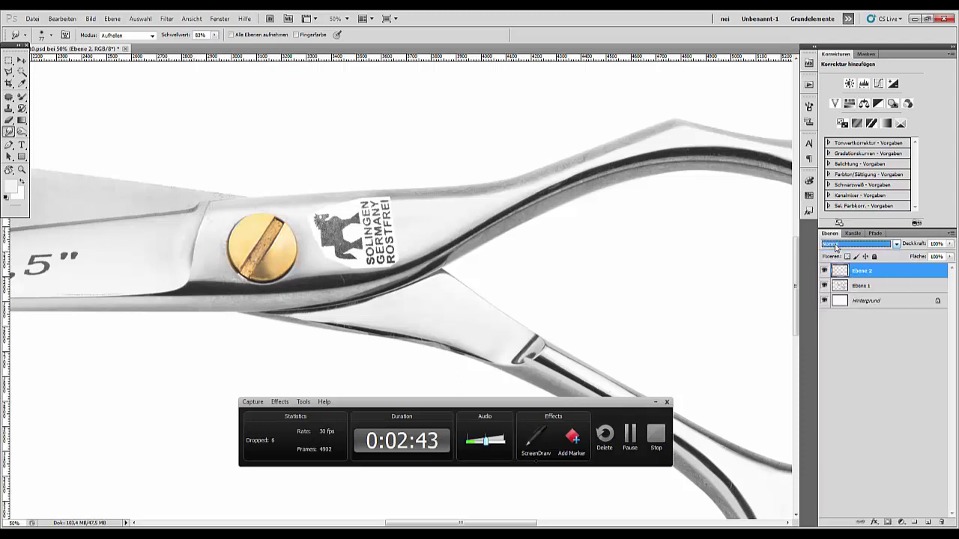
pyautogui.press('Down')
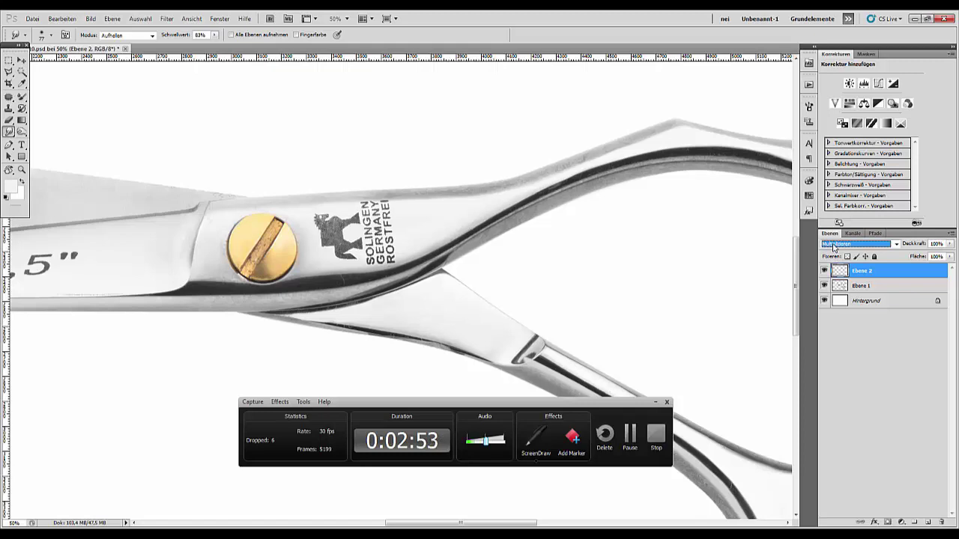
# Load the scissors' outline from Ebene 1 as a selection and set the Clone Stamp brush size to 58 px for the blade tips.
pyautogui.hotkey('ctrl', '-')
pyautogui.hotkey('ctrl', '-')
pyautogui.hotkey('ctrl', '-')
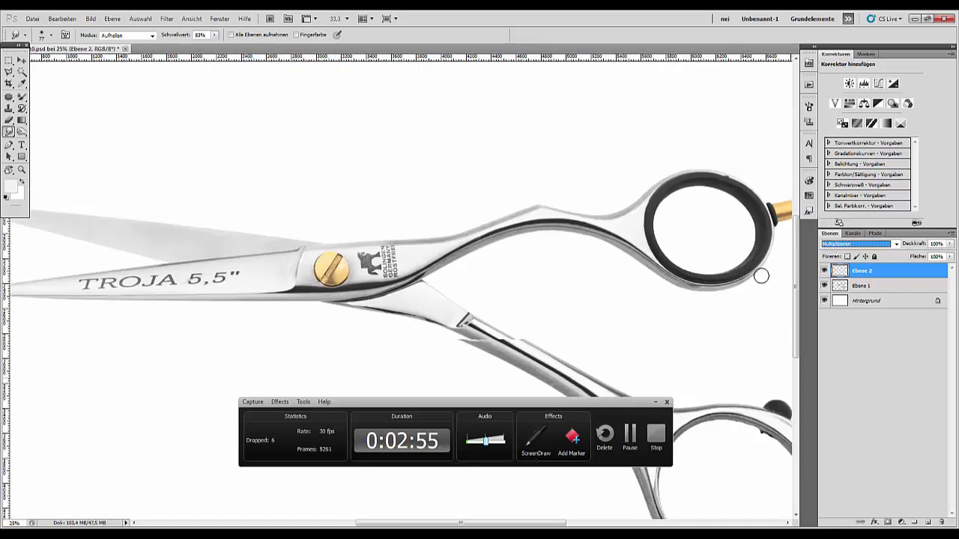
pyautogui.hotkey('ctrl', '+')
pyautogui.hotkey('ctrl', '+')
pyautogui.hotkey('ctrl', '+')
pyautogui.hotkey('ctrl', '+')
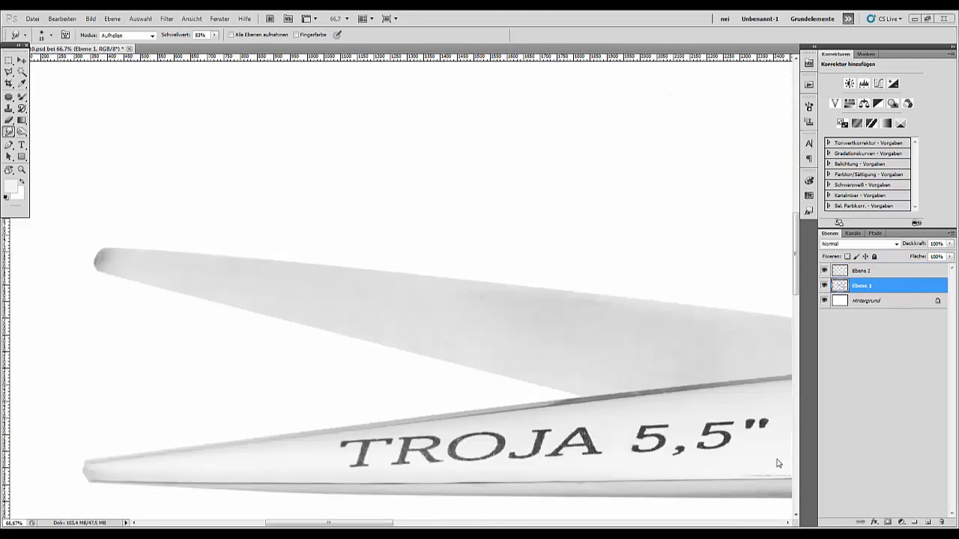
pyautogui.keyDown('ctrl'); pyautogui.click(840, 287); pyautogui.keyUp('ctrl')
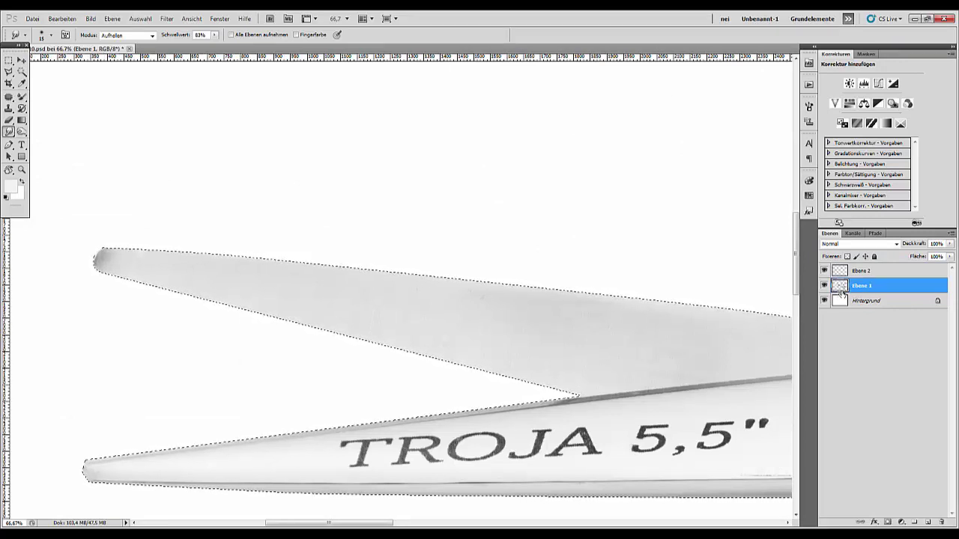
pyautogui.click(9, 108)
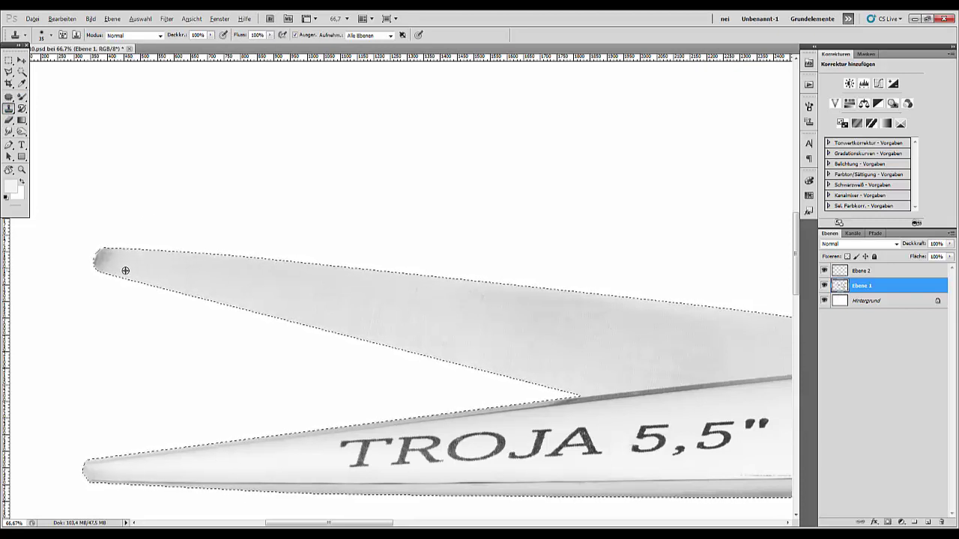
pyautogui.rightClick(145, 267)
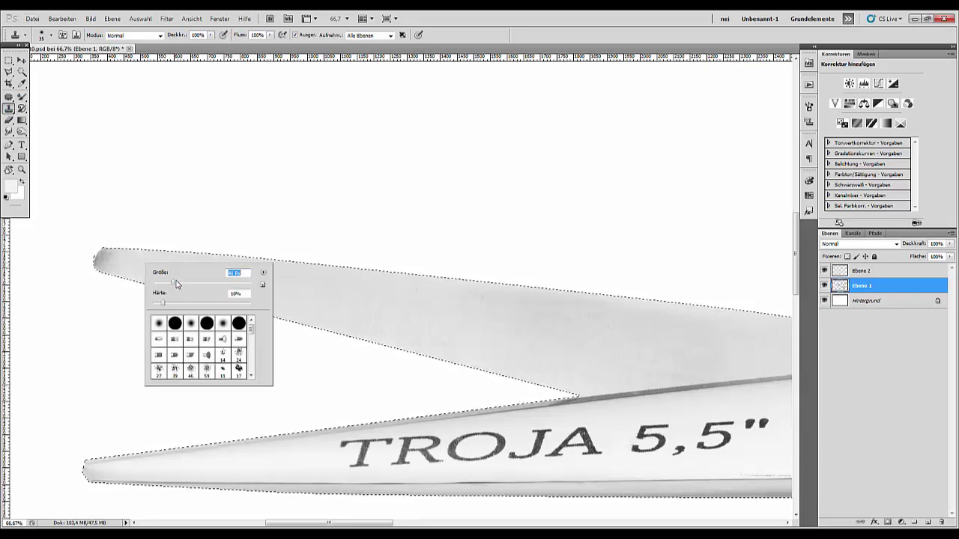
pyautogui.press('Return')
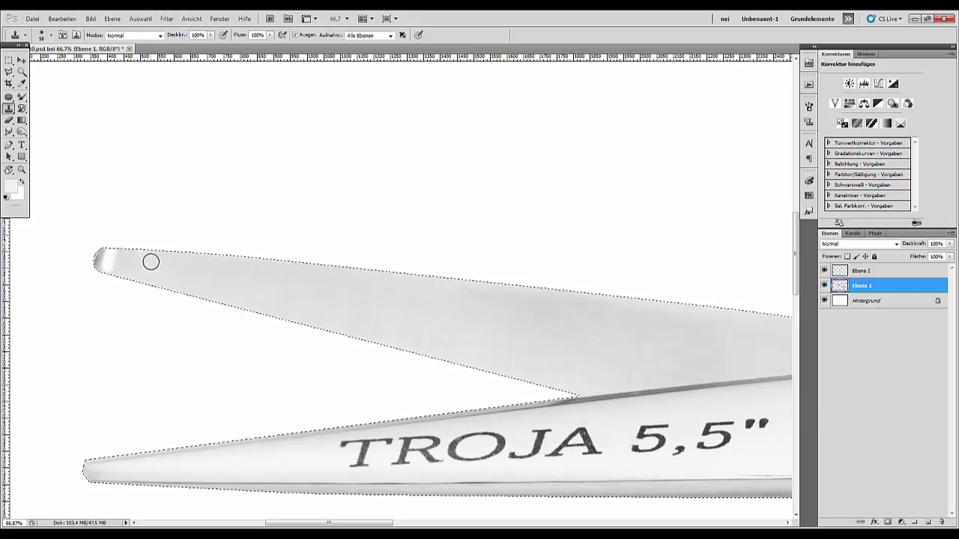
# Try to clone over the upper blade's dark tip and switch the Clone Stamp's sampling to the current layer (Aktuelle Ebene).
pyautogui.moveTo(105, 260); pyautogui.dragTo(150, 261)
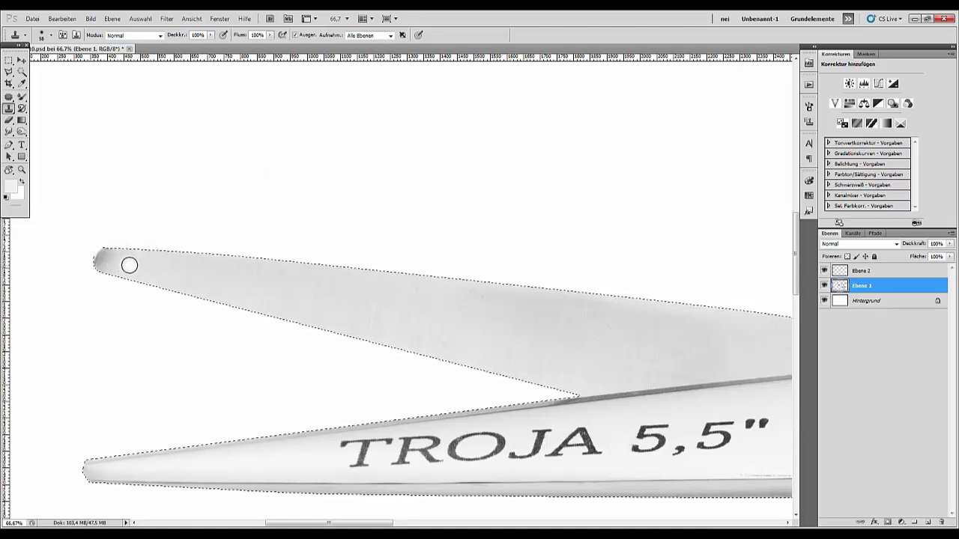
pyautogui.press('alt')
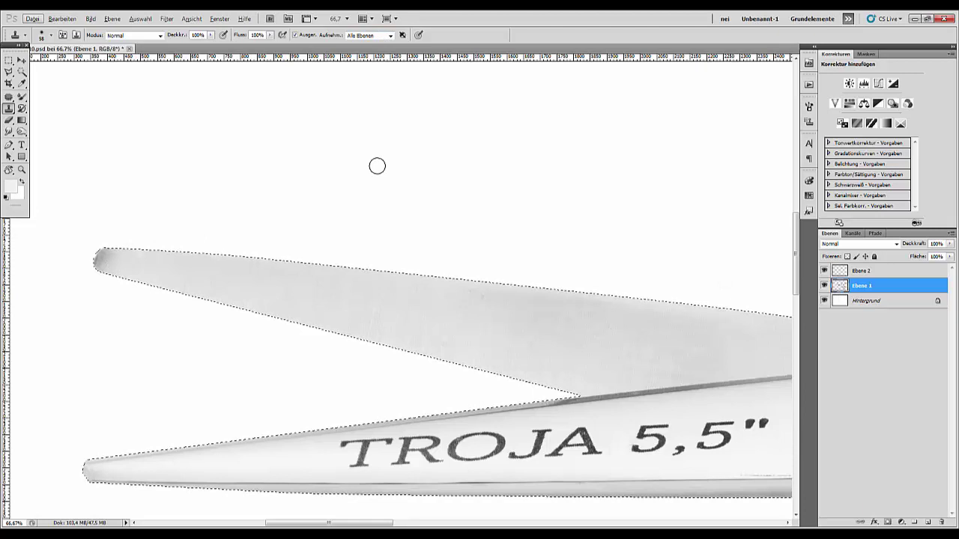
pyautogui.click(390, 36)
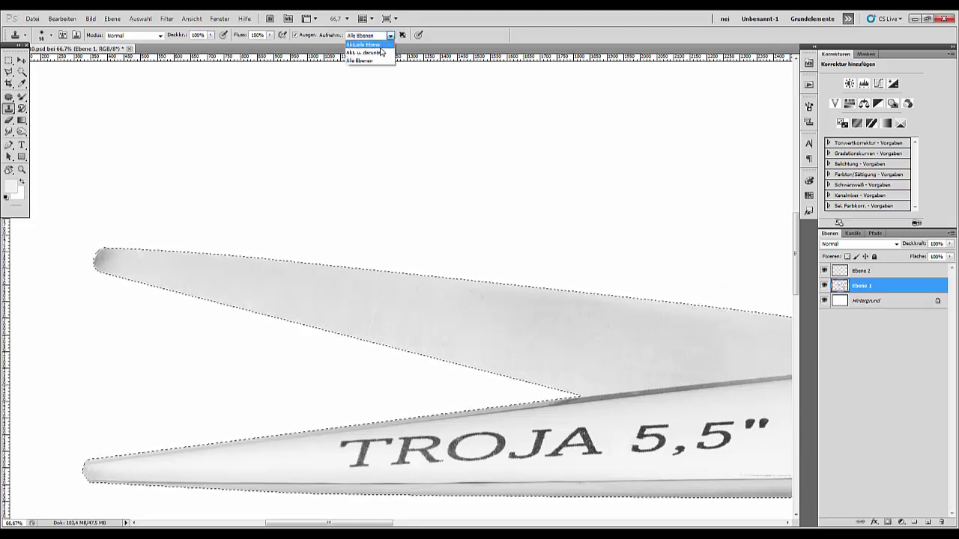
pyautogui.click(363, 45)
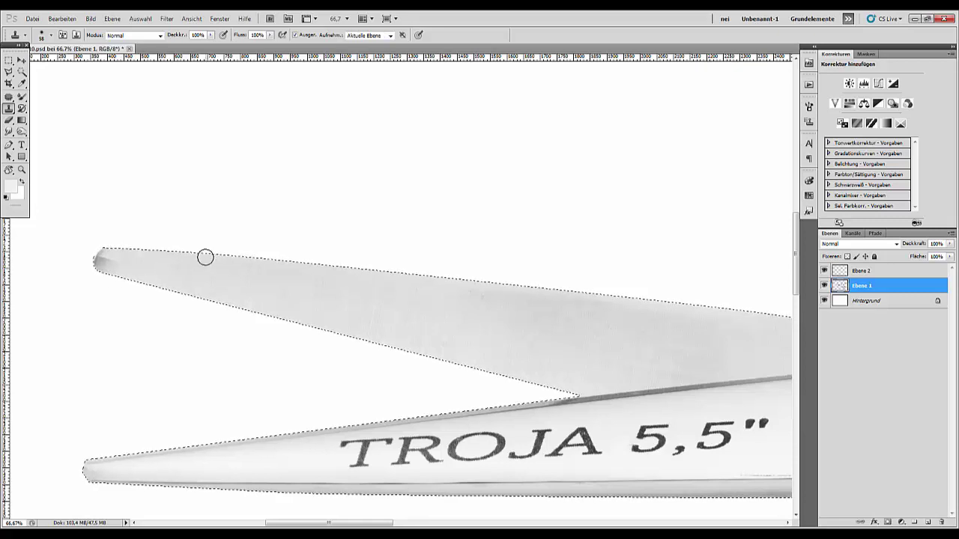
# Reduce the Clone Stamp brush to 36 px and clone clean steel over the dark tip of the upper blade.
pyautogui.hotkey('ctrl', 't')
pyautogui.press('Escape')
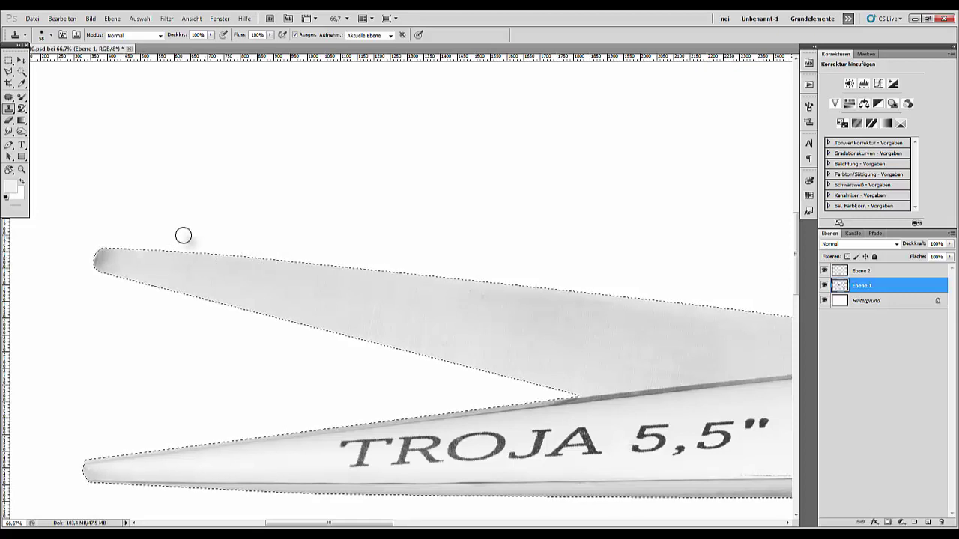
pyautogui.rightClick(153, 260)
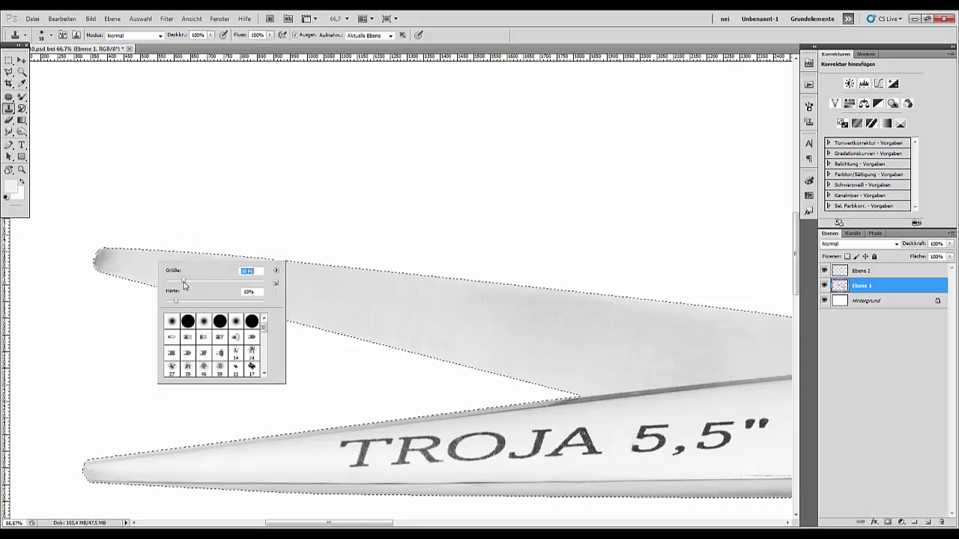
pyautogui.click(113, 256)
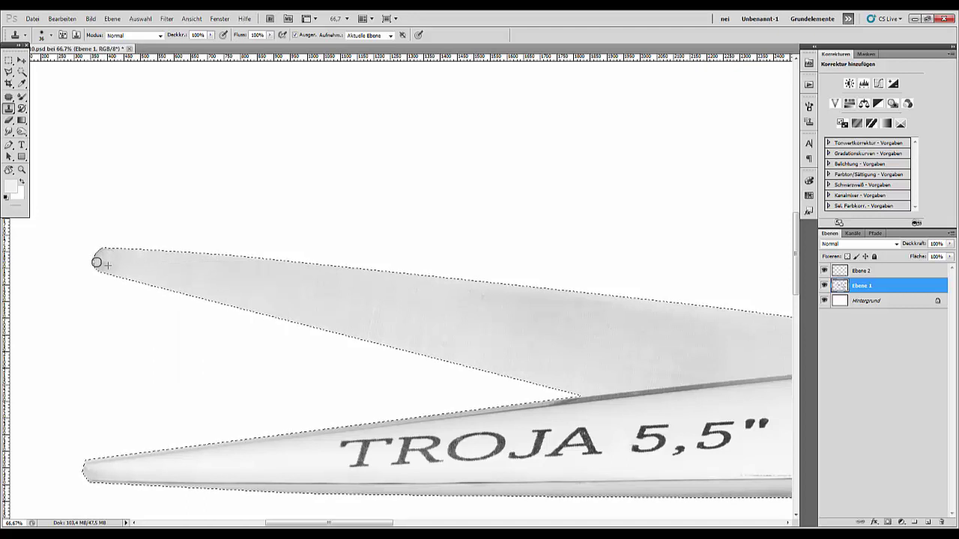
pyautogui.keyDown('alt'); pyautogui.click(127, 261); pyautogui.keyUp('alt')
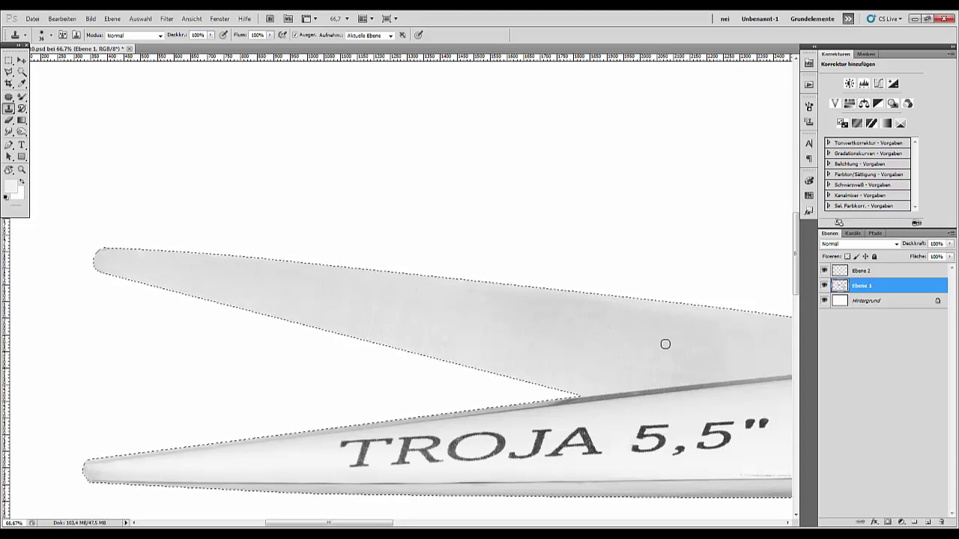
# Clone clean steel over the blemish where the upper blade meets the pivot section.
pyautogui.moveTo(589, 338); pyautogui.dragTo(274, 283)
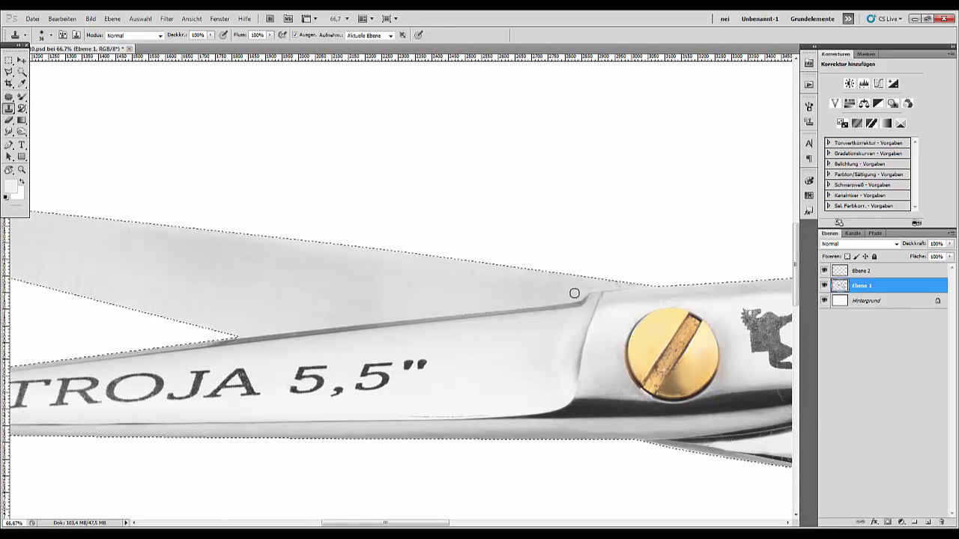
pyautogui.moveTo(574, 291); pyautogui.dragTo(578, 294)
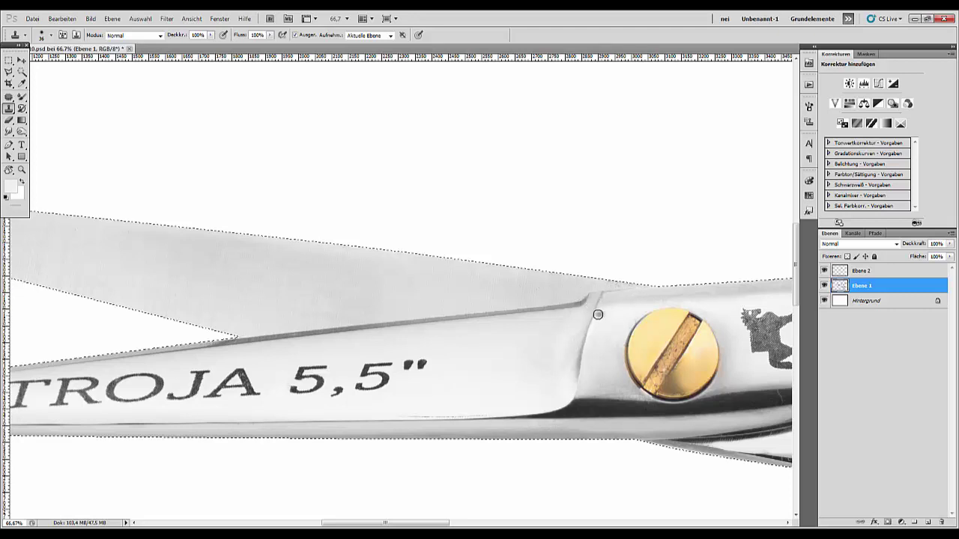
pyautogui.click(9, 131)
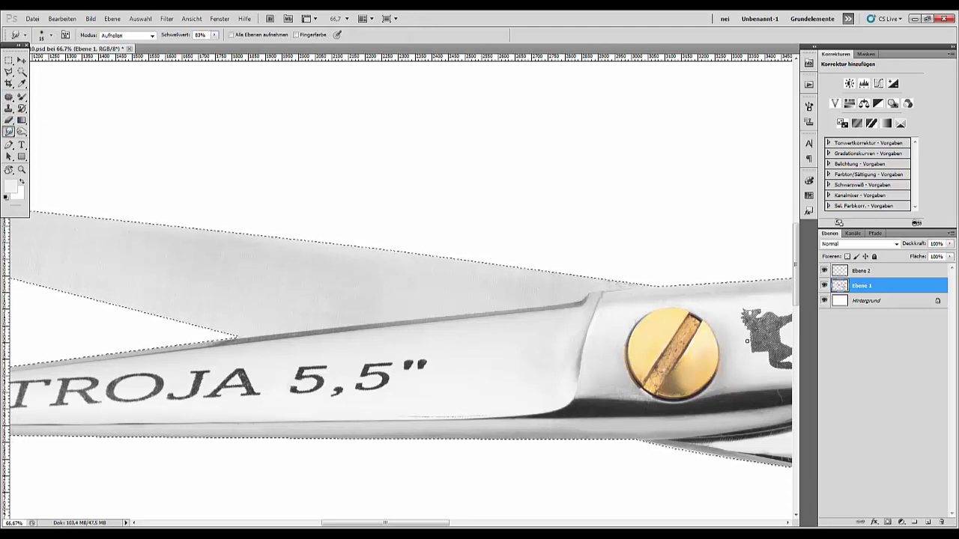
# Clear the selection and merge the logo layer Ebene 2 down into Ebene 1.
pyautogui.hotkey('ctrl', '-')
pyautogui.hotkey('ctrl', '-')
pyautogui.hotkey('ctrl', '-')
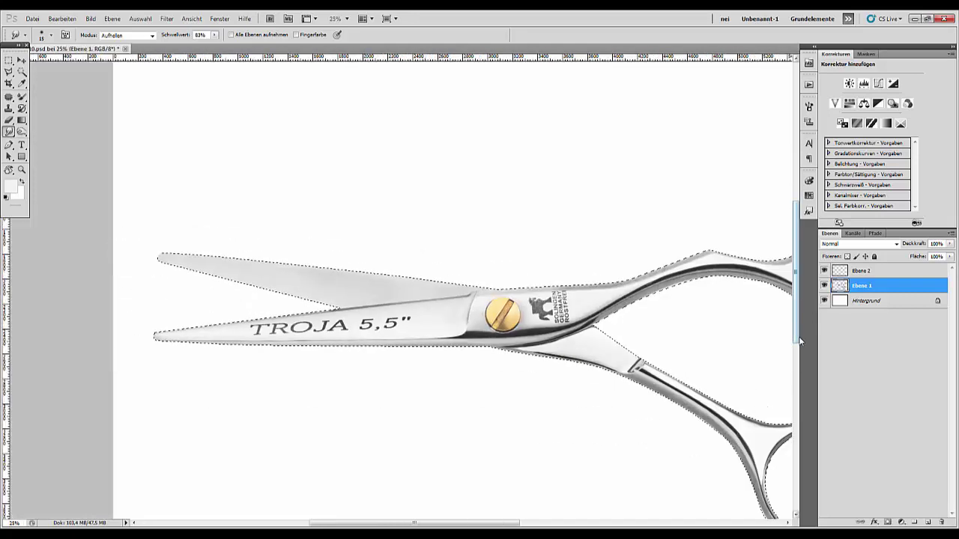
pyautogui.hotkey('ctrl', '-')
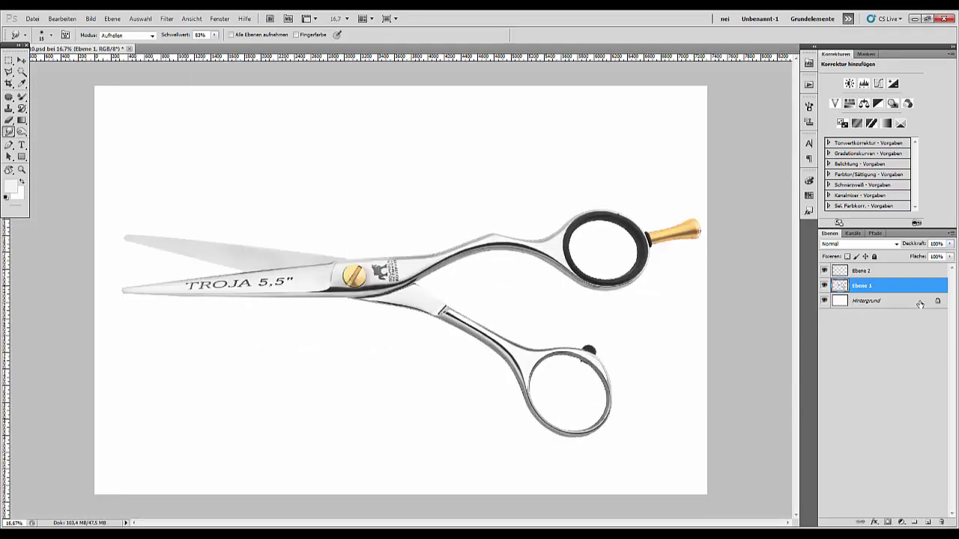
pyautogui.doubleClick(863, 287)
pyautogui.click(903, 273)
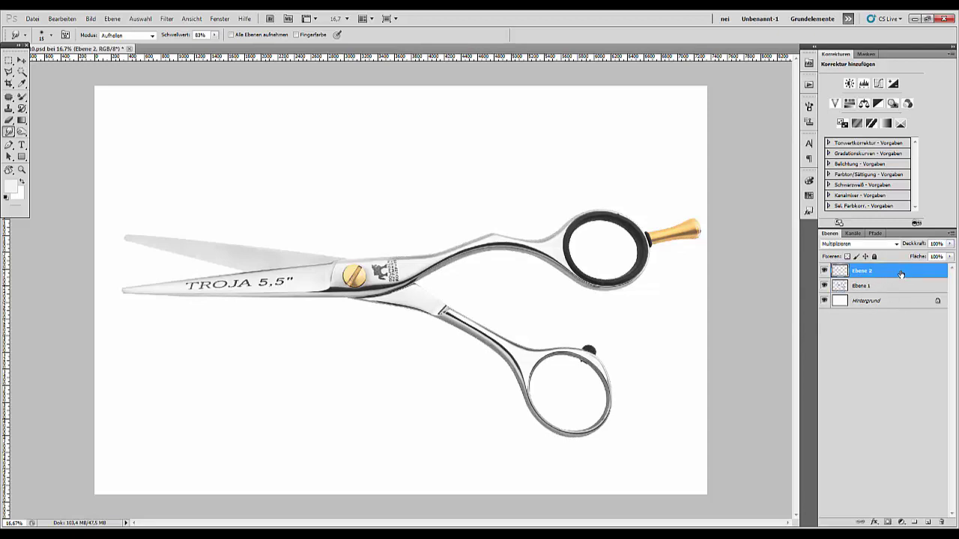
pyautogui.hotkey('ctrl', 'e')
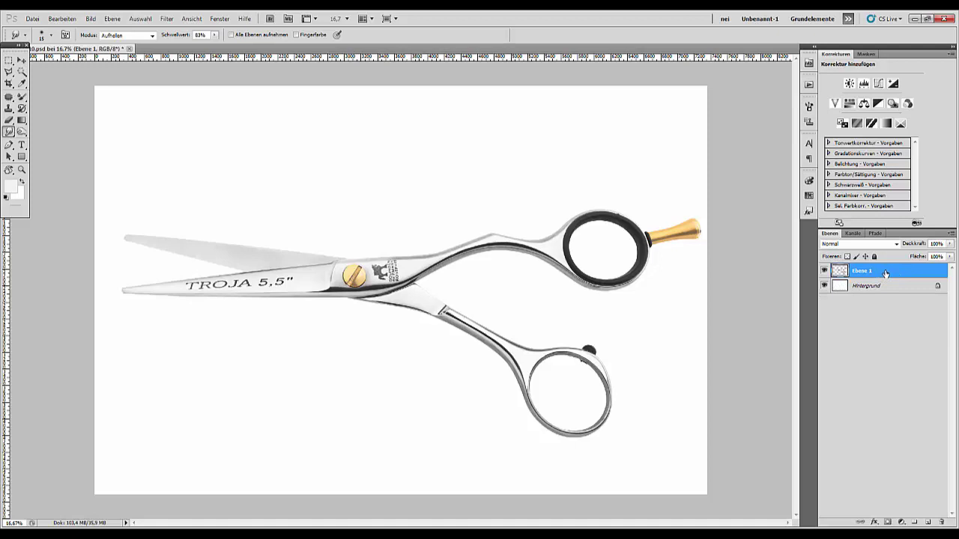
# Duplicate the merged scissors layer Ebene 1 and open the Topaz DeNoise 5 filter on the copy.
pyautogui.moveTo(886, 275); pyautogui.dragTo(929, 522)
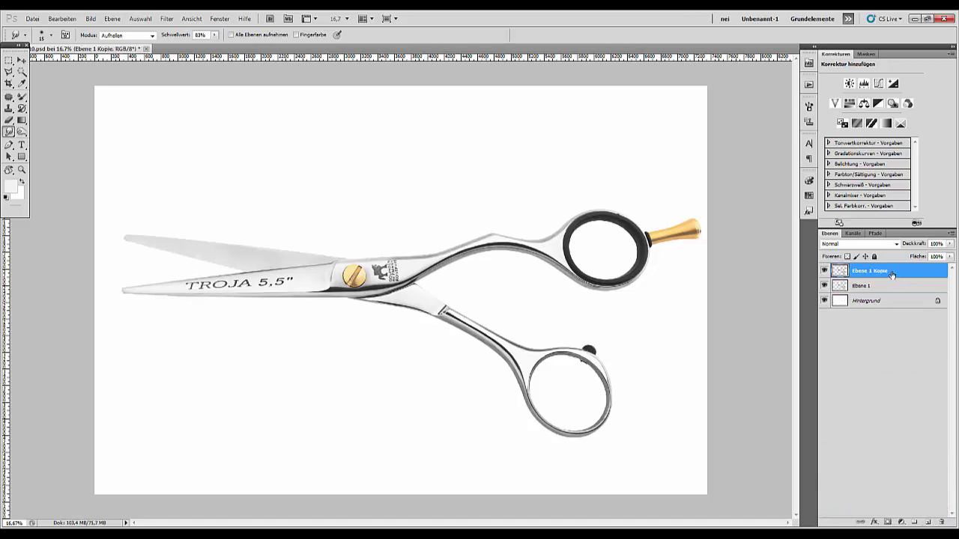
pyautogui.click(167, 18)
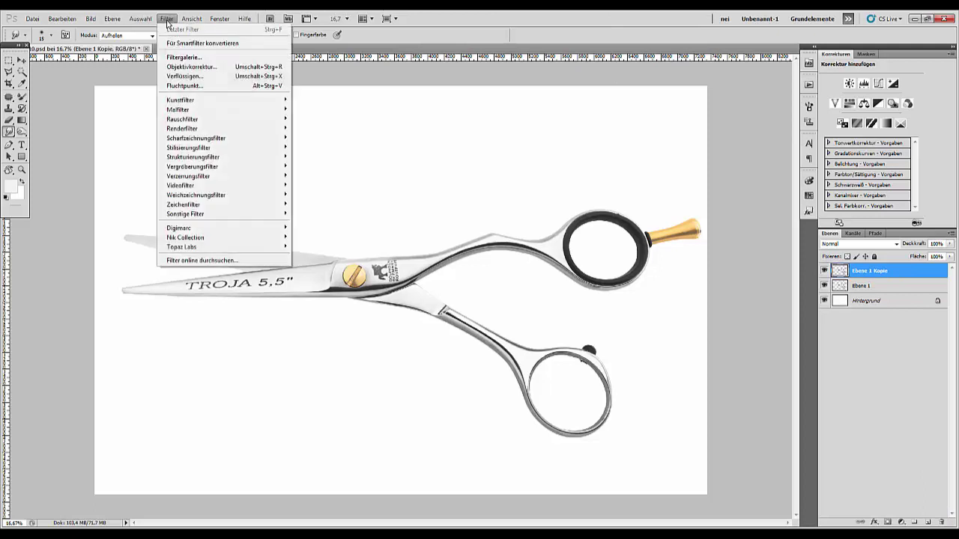
pyautogui.moveTo(183, 247)
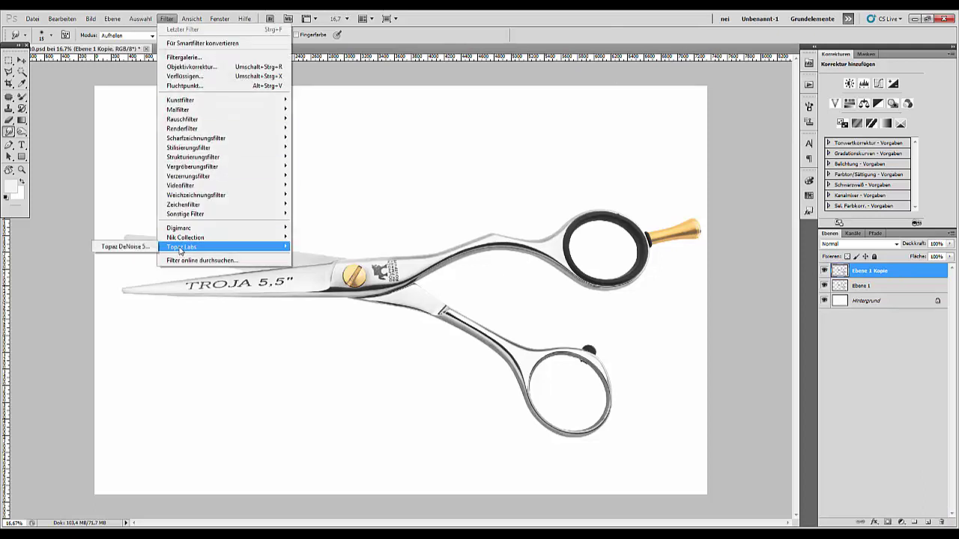
pyautogui.click(138, 246)
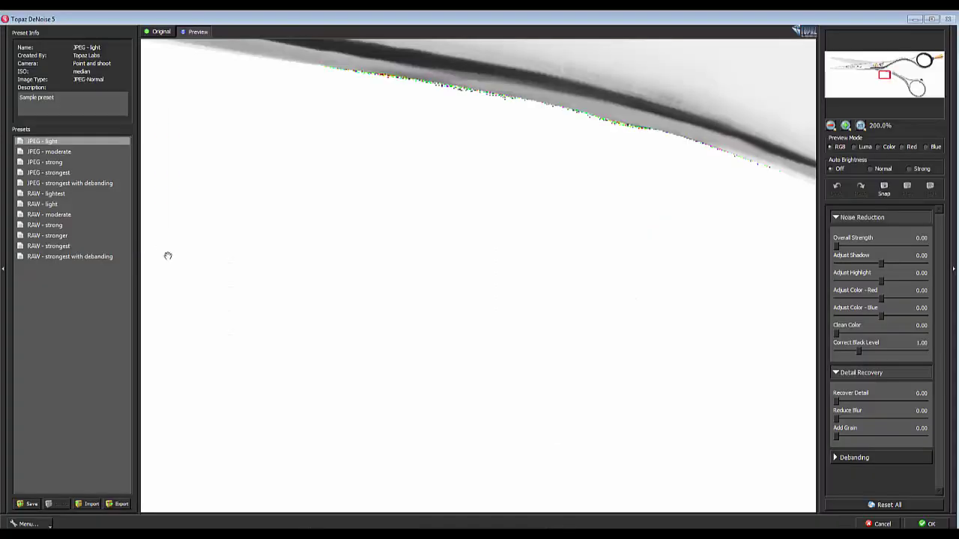
# Apply noise reduction with Overall Strength 0.52, Recover Detail 0.32, Reduce Blur 0.34 and Add Grain 0.14.
pyautogui.moveTo(657, 186); pyautogui.dragTo(565, 447)
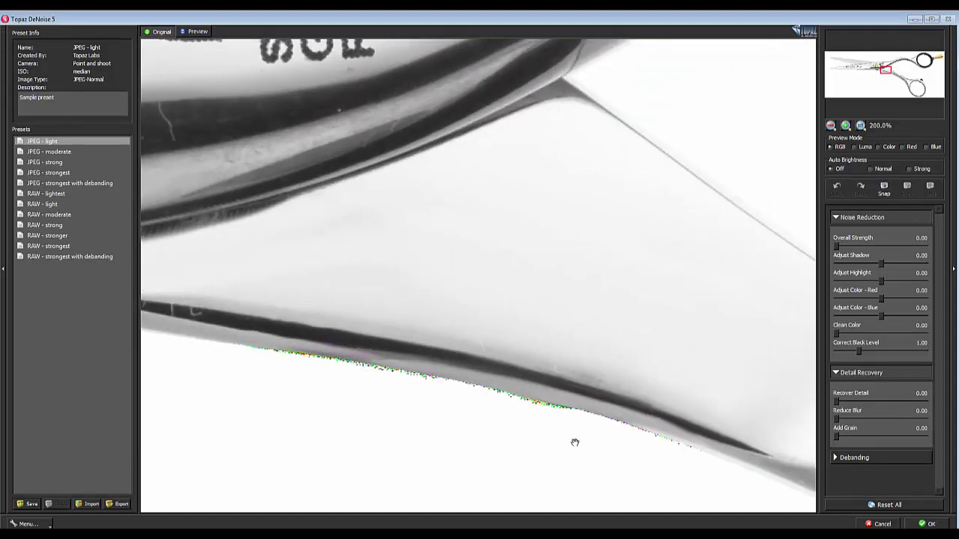
pyautogui.click(883, 254)
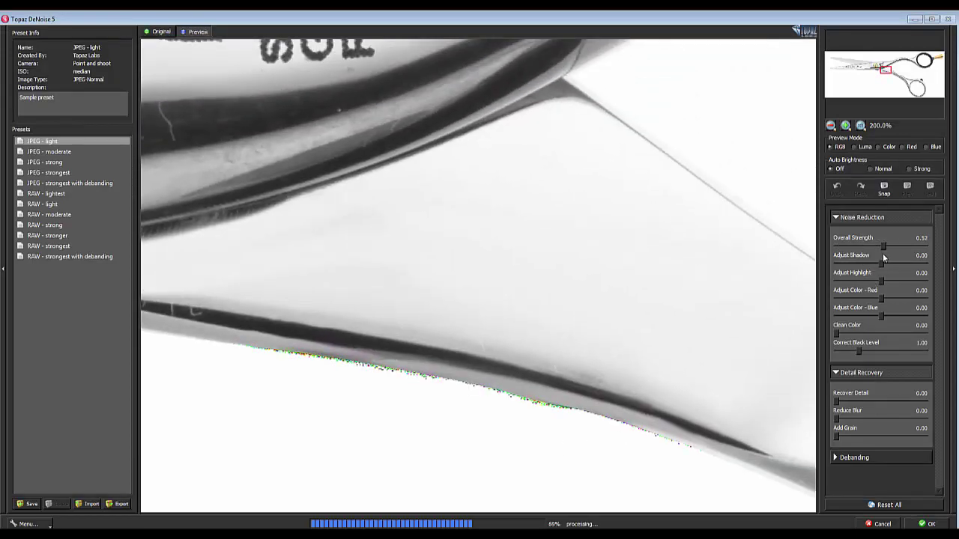
pyautogui.click(839, 403)
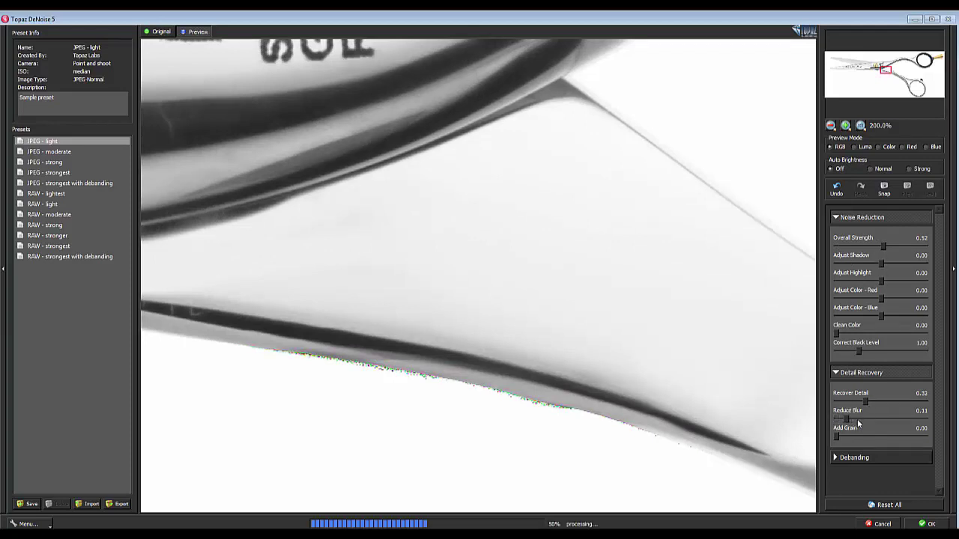
pyautogui.click(864, 420)
pyautogui.moveTo(863, 420); pyautogui.dragTo(849, 437)
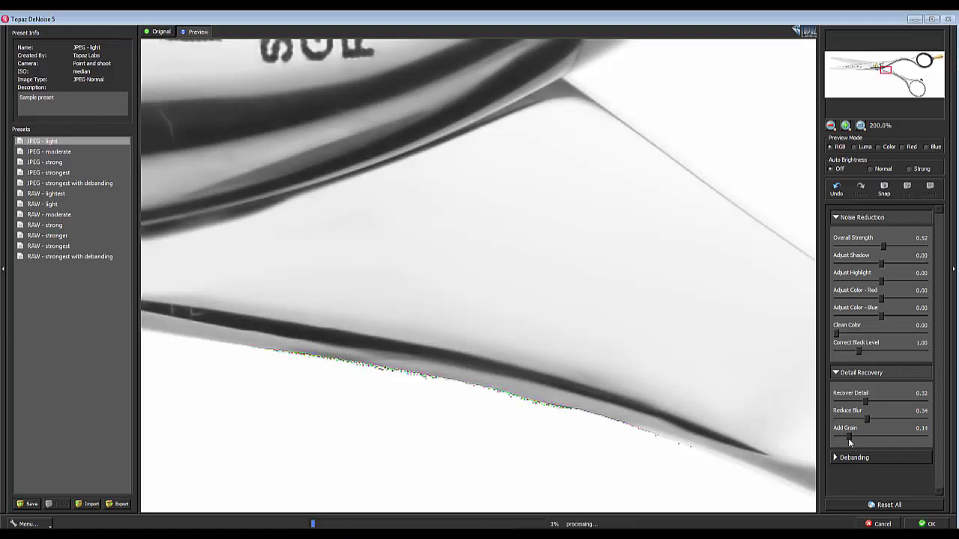
pyautogui.click(926, 525)
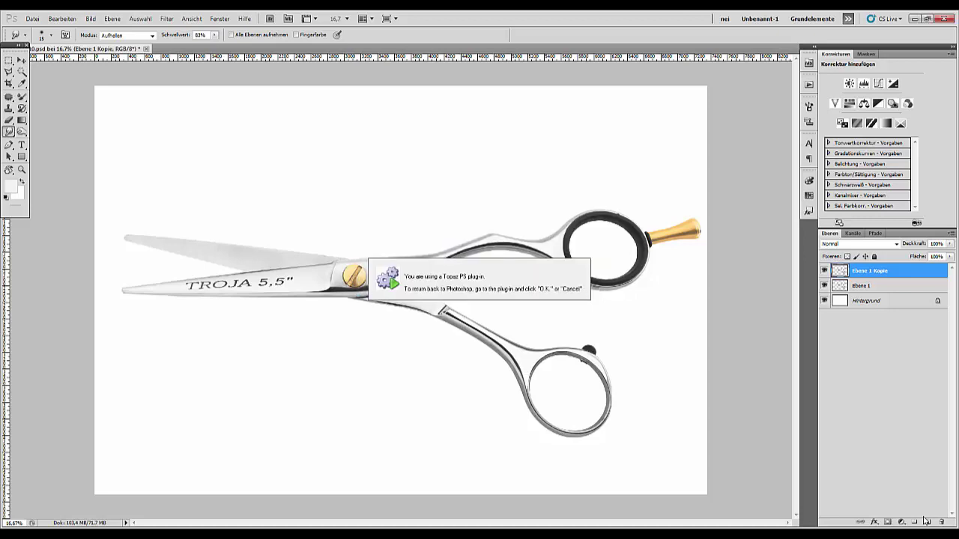
# Compare the pivot, logo and handle areas with the denoised layer Ebene 1 Kopie hidden and shown.
pyautogui.hotkey('ctrl', '+')
pyautogui.hotkey('ctrl', '+')
pyautogui.hotkey('ctrl', '+')
pyautogui.hotkey('ctrl', '+')
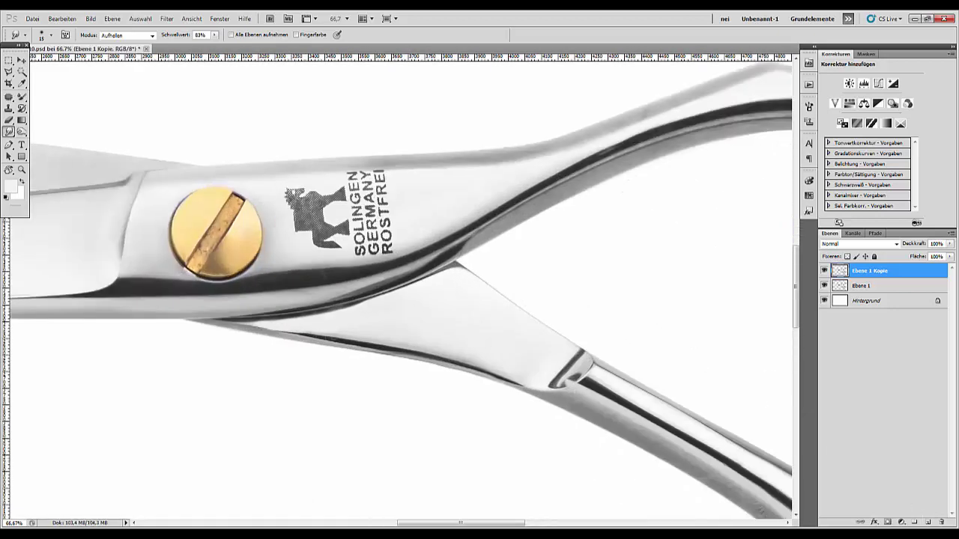
pyautogui.click(825, 271)
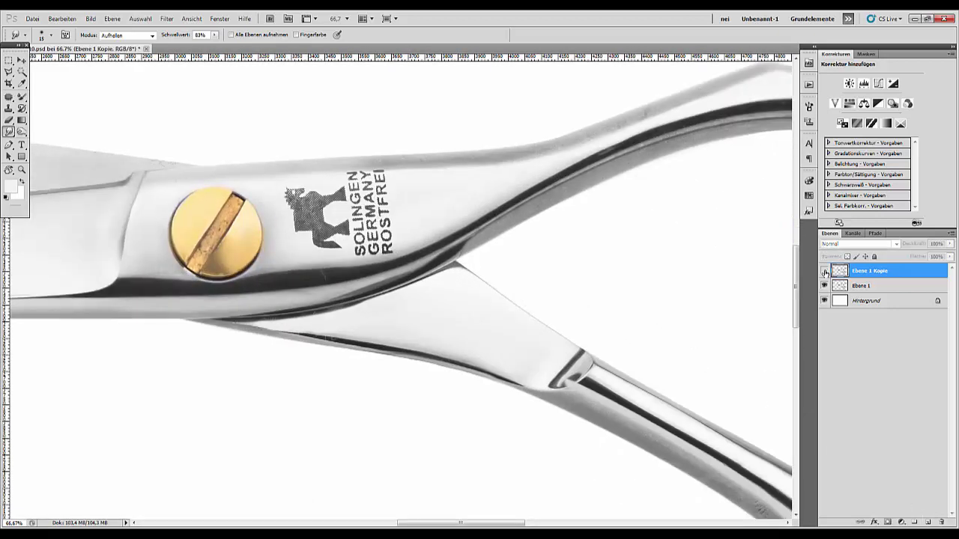
pyautogui.click(825, 271)
pyautogui.click(825, 271)
pyautogui.click(825, 271)
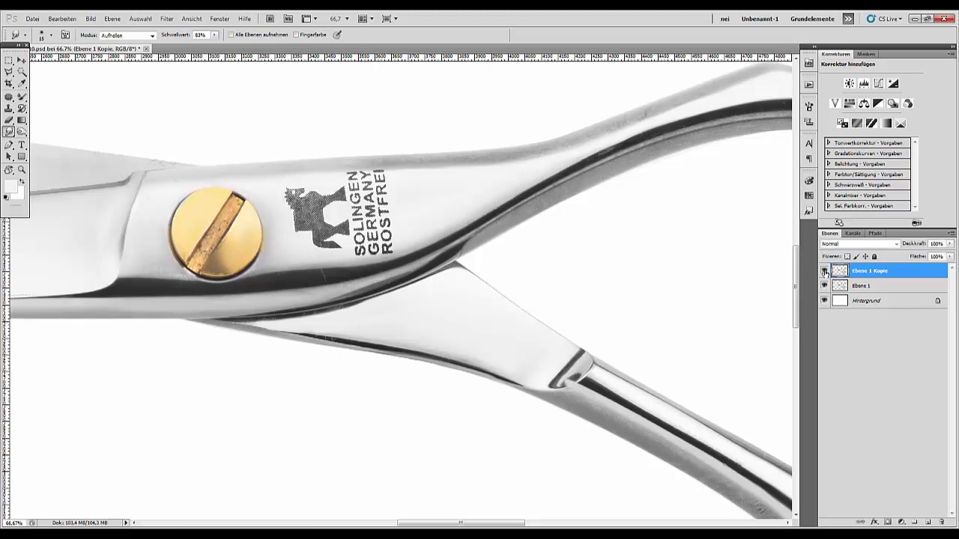
pyautogui.click(825, 271)
pyautogui.click(825, 271)
# Add a layer mask to Ebene 1 Kopie and paint it black with a 62 px brush over the logo and TROJA 5,5" lettering.
pyautogui.click(887, 523)
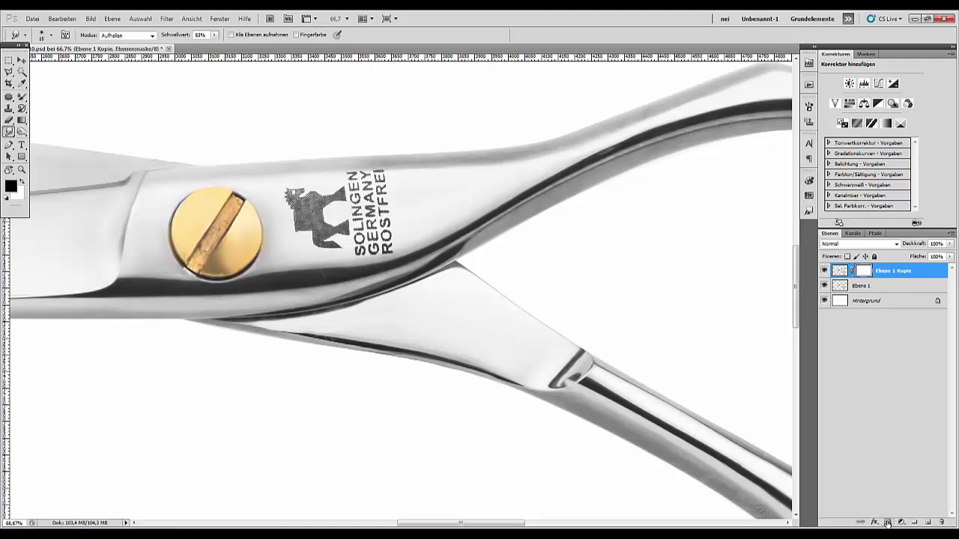
pyautogui.click(22, 97)
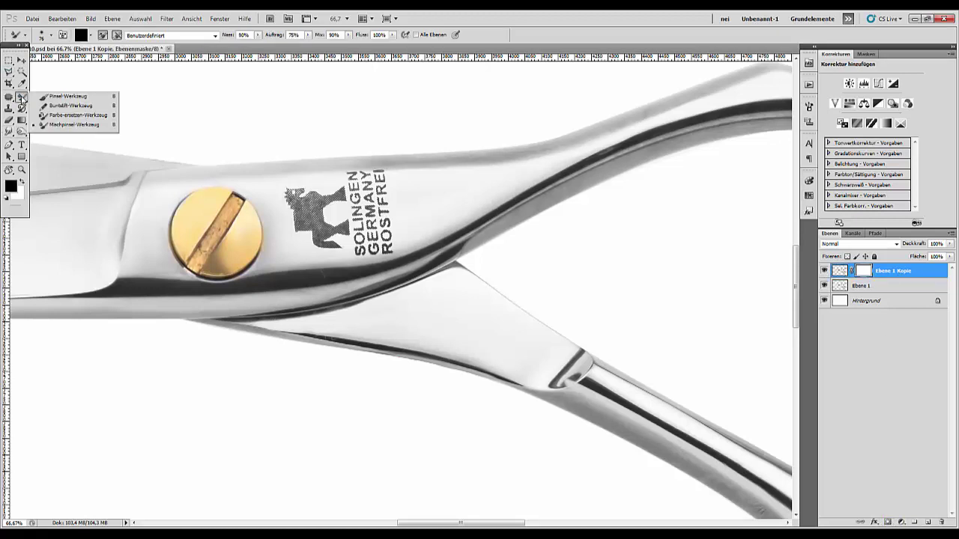
pyautogui.click(66, 96)
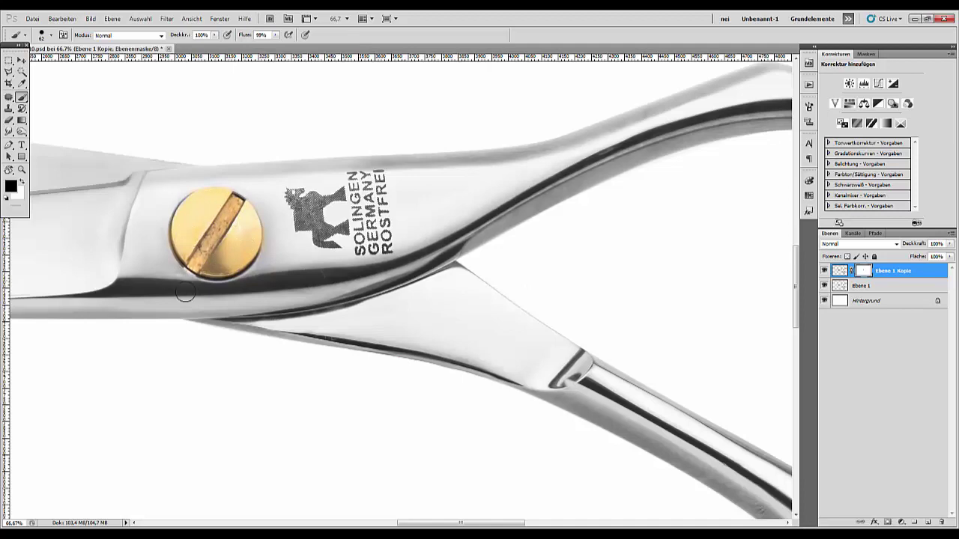
pyautogui.moveTo(155, 315); pyautogui.dragTo(610, 337)
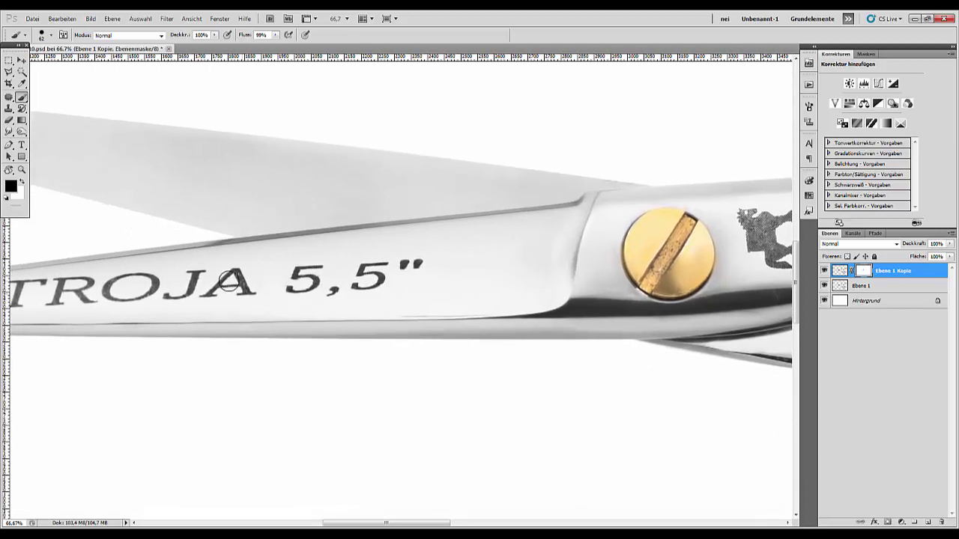
pyautogui.moveTo(315, 238); pyautogui.dragTo(563, 294)
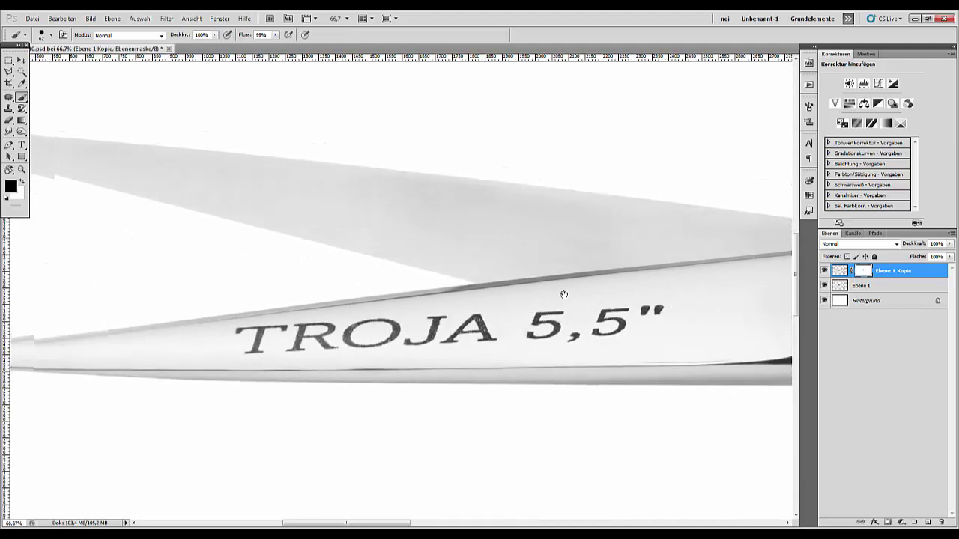
# Enlarge the brush to 764 px and paint black on the mask along the upper blade.
pyautogui.rightClick(377, 247)
pyautogui.moveTo(419, 268); pyautogui.dragTo(479, 267)
pyautogui.press('Return')
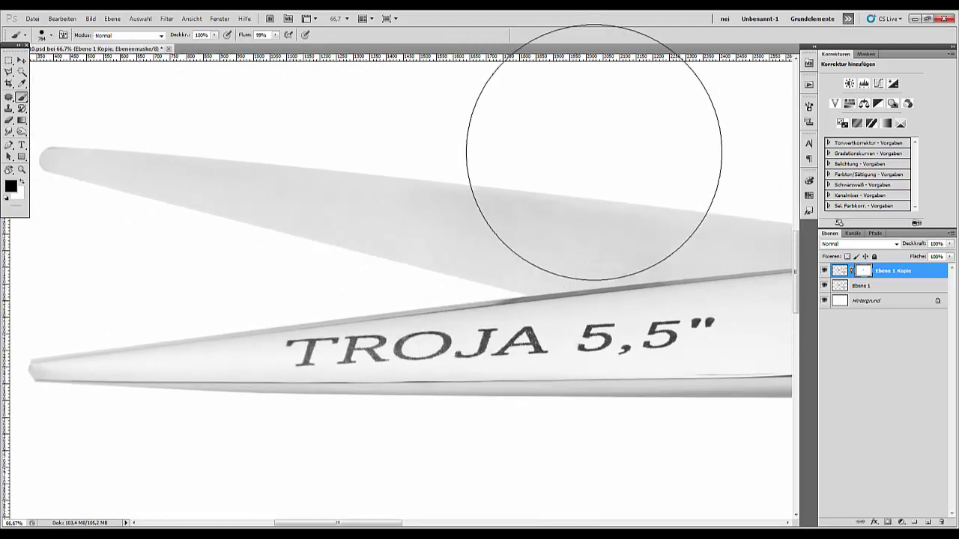
pyautogui.moveTo(546, 295); pyautogui.dragTo(300, 306)
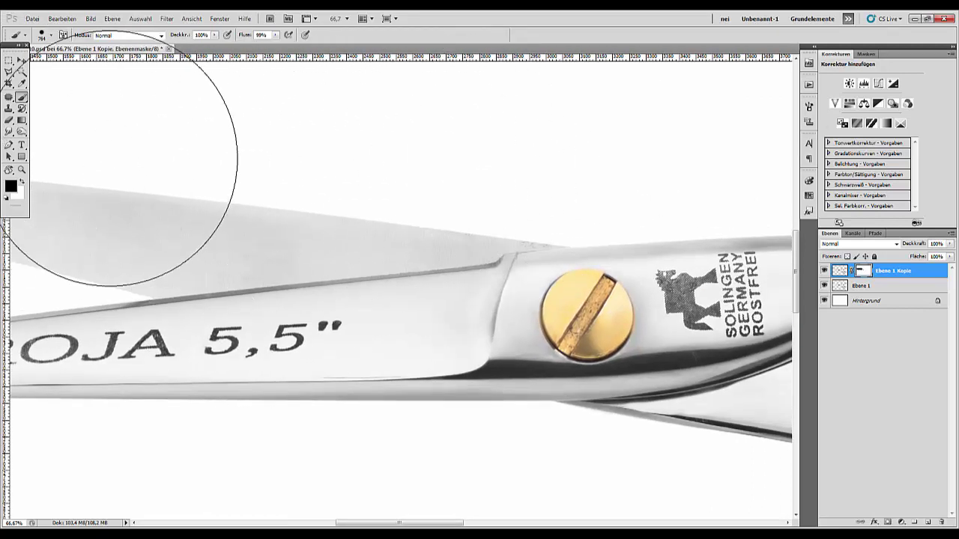
# Switch the mask brush to white and reduce its size to 116 px for the base of the upper blade.
pyautogui.click(22, 182)
pyautogui.rightClick(535, 223)
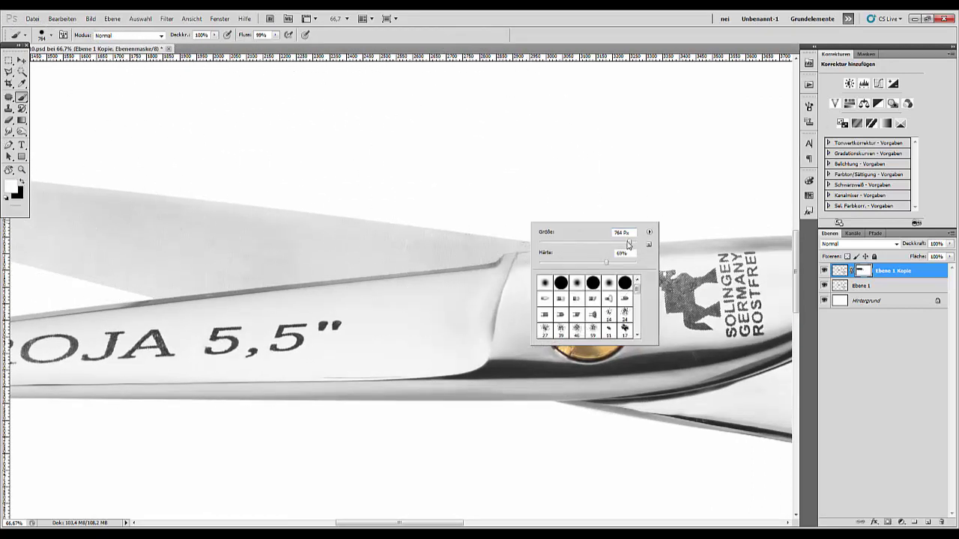
pyautogui.moveTo(628, 245); pyautogui.dragTo(595, 246)
pyautogui.press('Return')
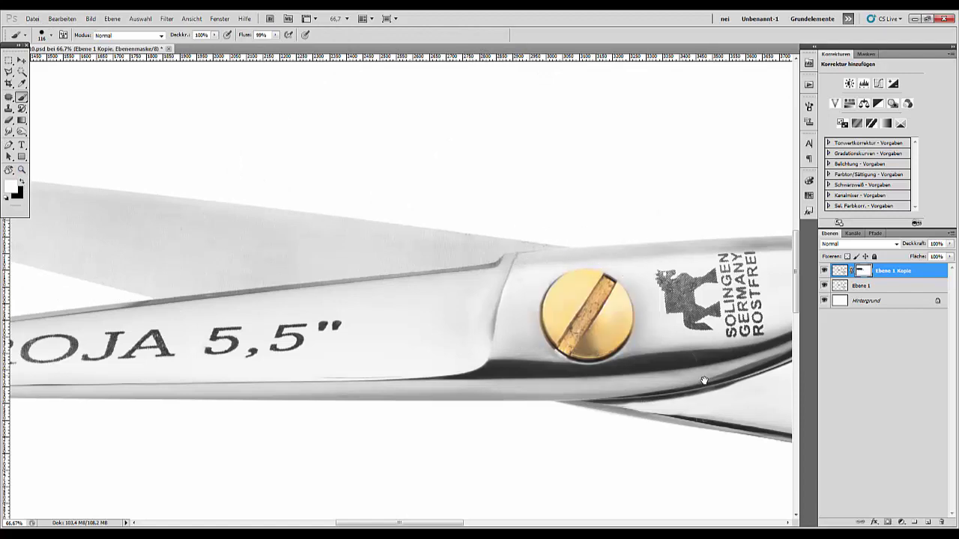
# Draw a closed Pen path inside the lower finger ring, following its inner edge past the dark residue beneath the black stopper.
pyautogui.moveTo(704, 381); pyautogui.dragTo(304, 294)
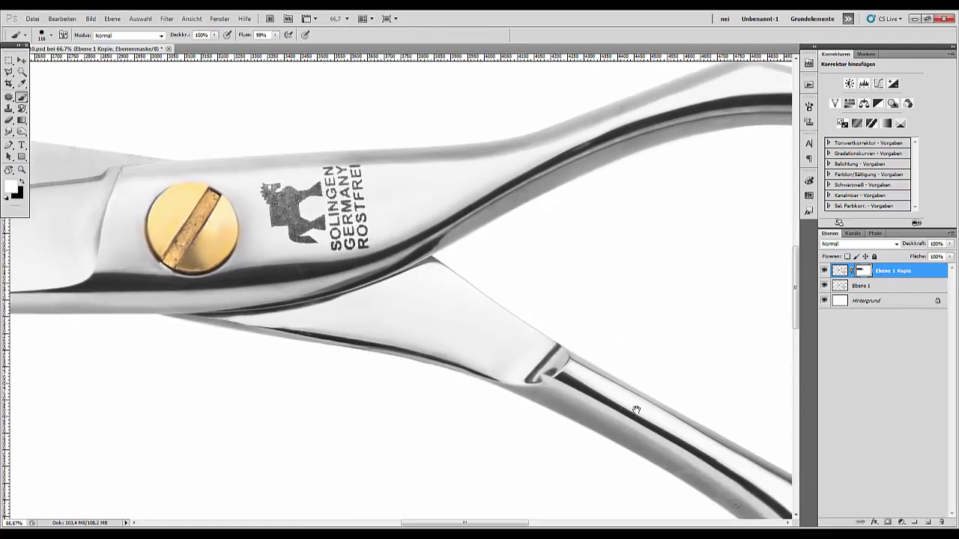
pyautogui.moveTo(637, 410); pyautogui.dragTo(112, 162)
pyautogui.moveTo(439, 332); pyautogui.dragTo(310, 223)
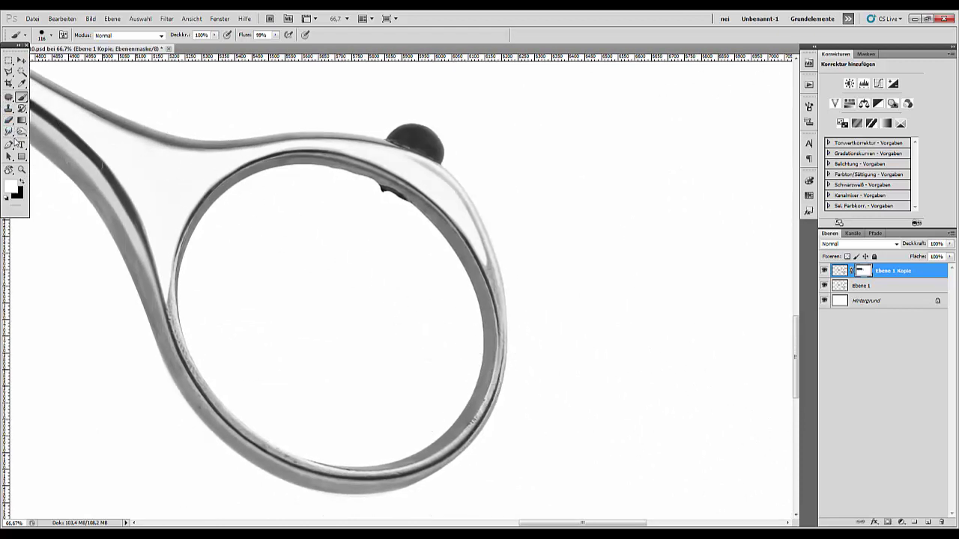
pyautogui.click(9, 144)
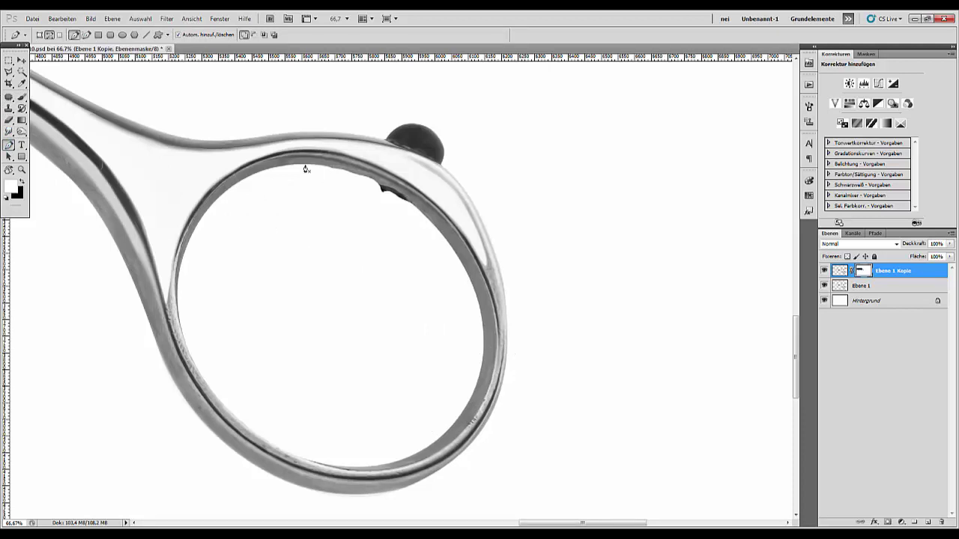
pyautogui.click(405, 201)
pyautogui.moveTo(473, 295); pyautogui.dragTo(481, 315)
pyautogui.moveTo(353, 289); pyautogui.dragTo(343, 289)
pyautogui.moveTo(267, 215); pyautogui.dragTo(268, 196)
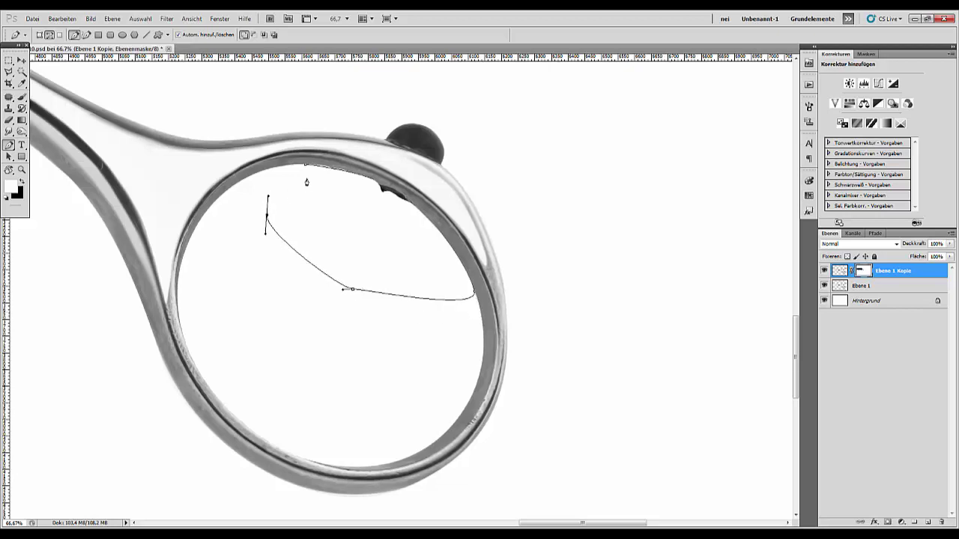
pyautogui.click(305, 166)
# Merge Ebene 1 Kopie into Ebene 1 and delete the dark residue inside the finger ring, using the path as a new selection.
pyautogui.press('Delete')
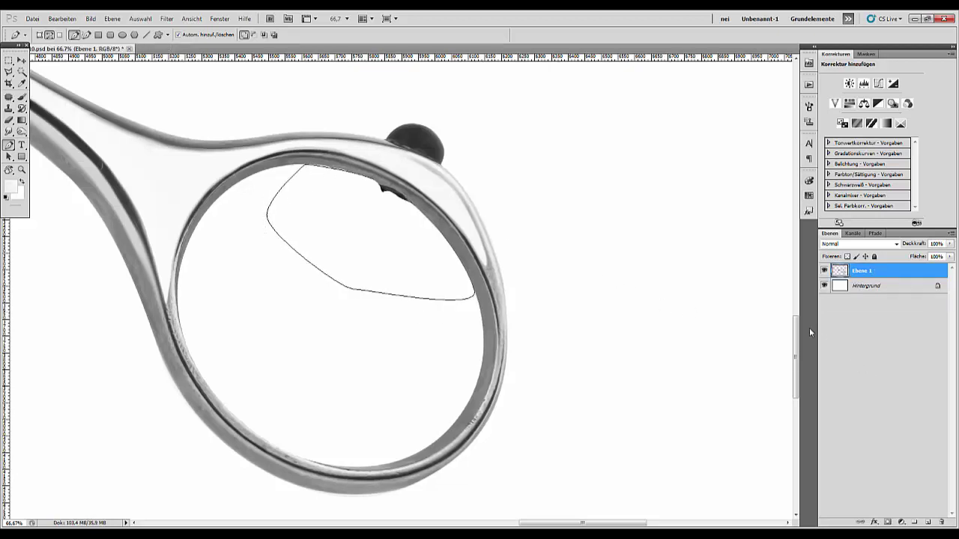
pyautogui.rightClick(393, 245)
pyautogui.click(409, 288)
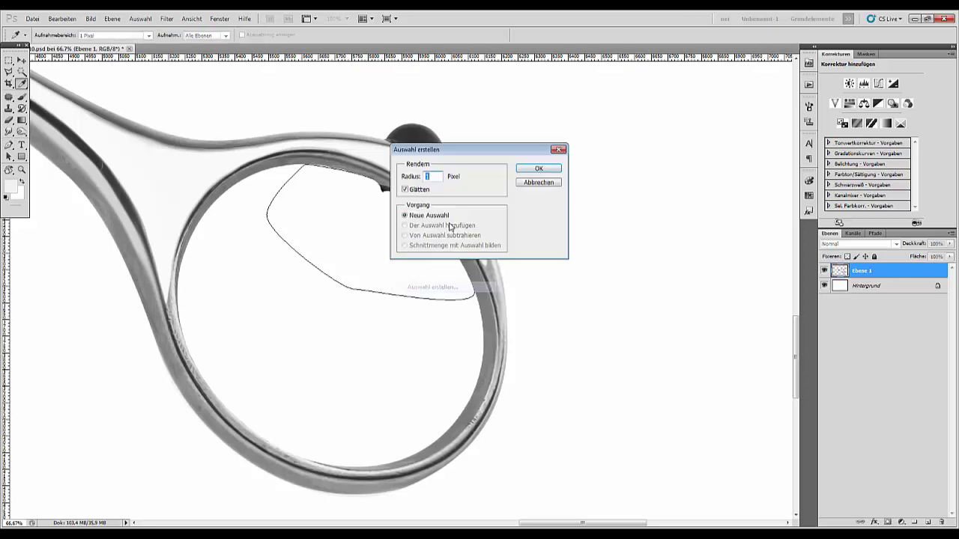
pyautogui.click(534, 170)
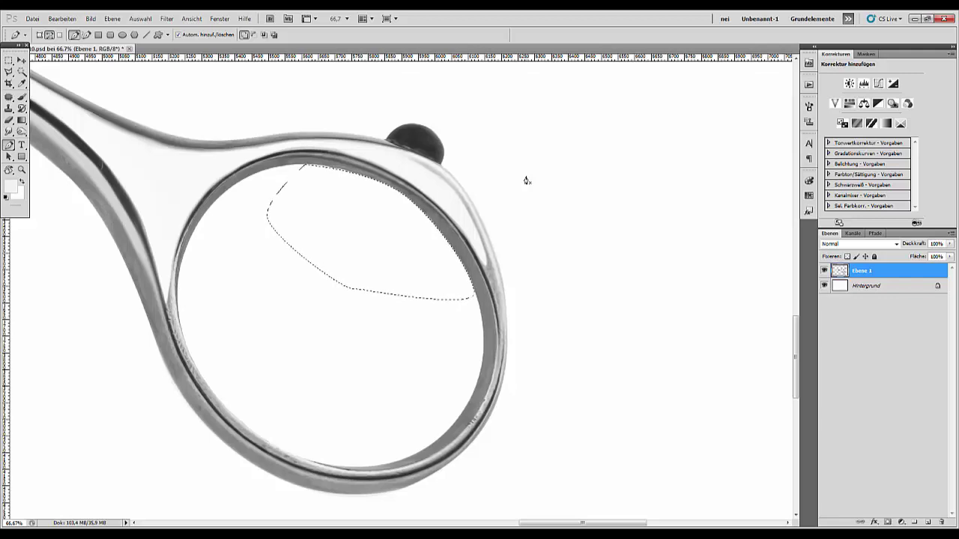
# Clear the selection and darken the figure emblem beside the gold screw using the Burn tool with a 135 px brush.
pyautogui.hotkey('ctrl', 'd')
pyautogui.hotkey('ctrl', '-')
pyautogui.hotkey('ctrl', '-')
pyautogui.hotkey('ctrl', '-')
pyautogui.hotkey('ctrl', '-')
pyautogui.hotkey('ctrl', '-')
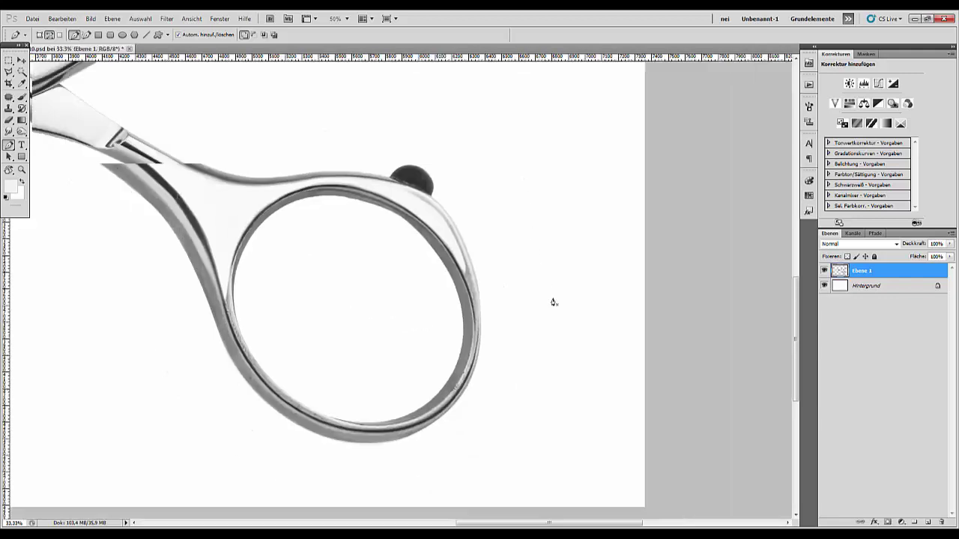
pyautogui.hotkey('ctrl', '+')
pyautogui.hotkey('ctrl', '+')
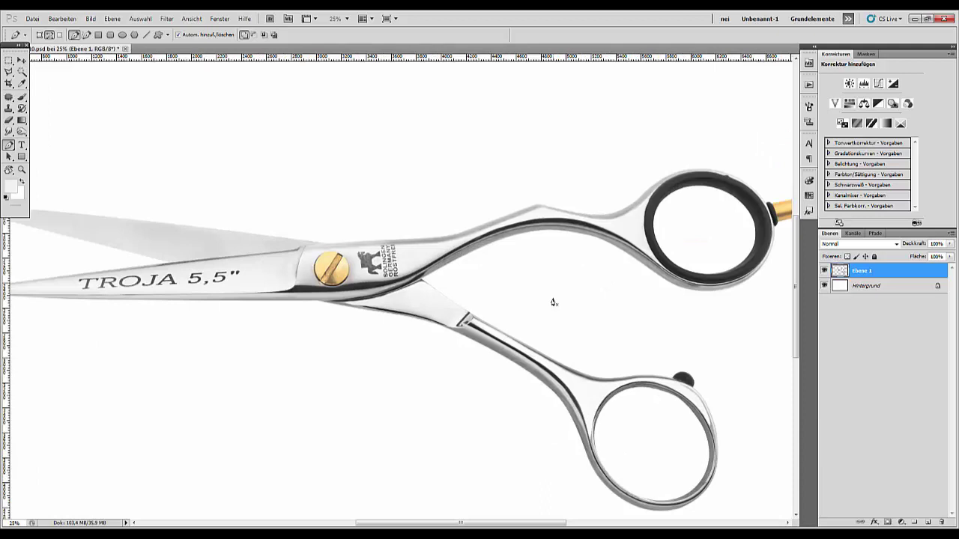
pyautogui.hotkey('ctrl', '+')
pyautogui.hotkey('ctrl', '+')
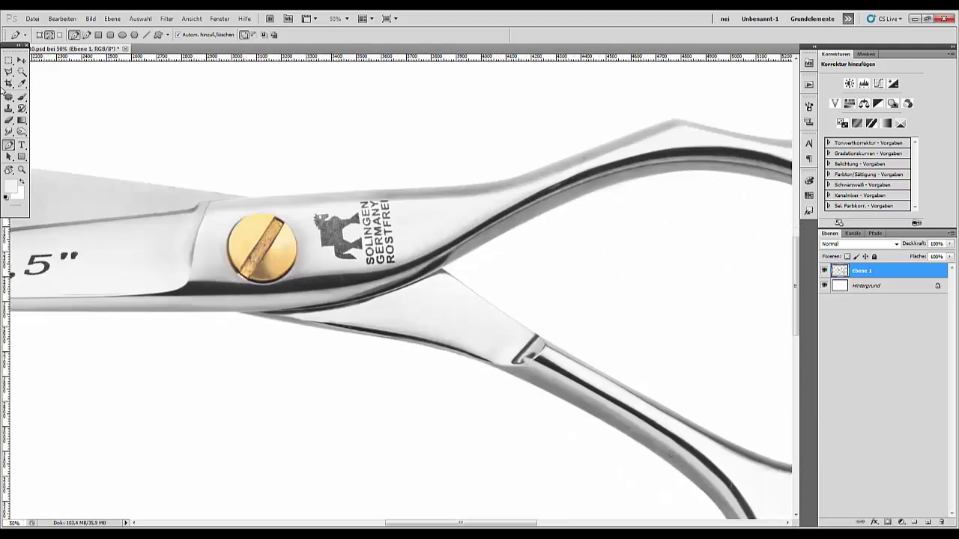
pyautogui.click(22, 131)
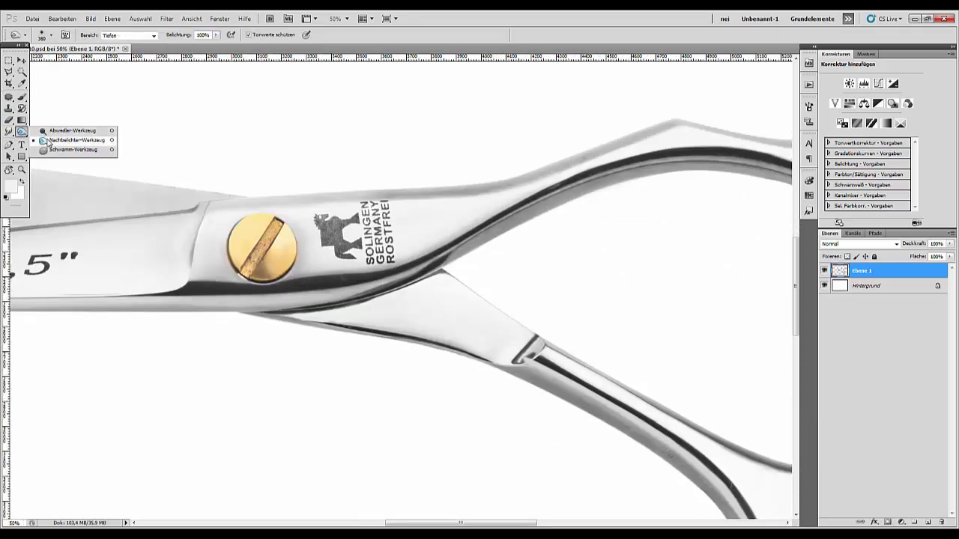
pyautogui.click(48, 141)
pyautogui.rightClick(360, 206)
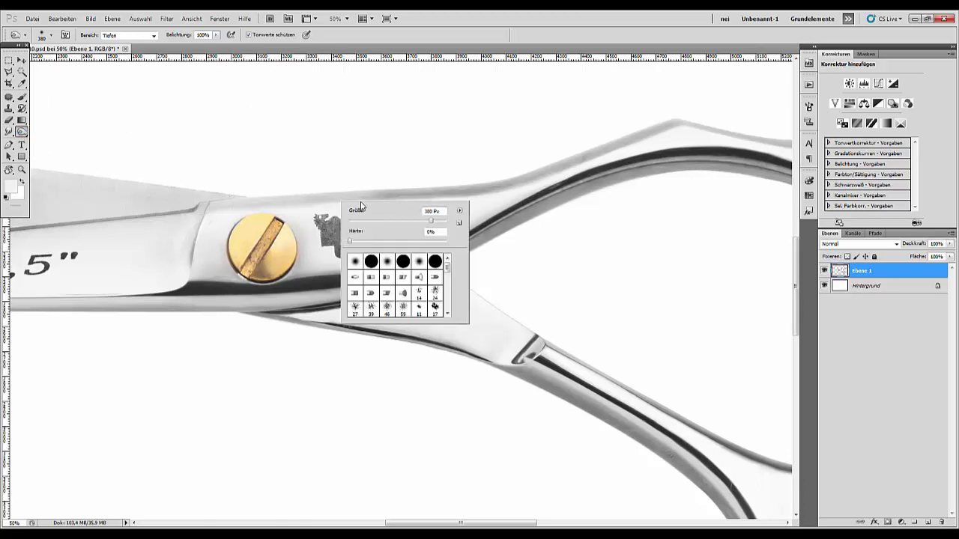
pyautogui.moveTo(431, 223); pyautogui.dragTo(410, 225)
pyautogui.moveTo(335, 222)
pyautogui.mouseDown()
pyautogui.moveTo(323, 222)
pyautogui.moveTo(392, 225)
pyautogui.moveTo(333, 236)
pyautogui.mouseUp()
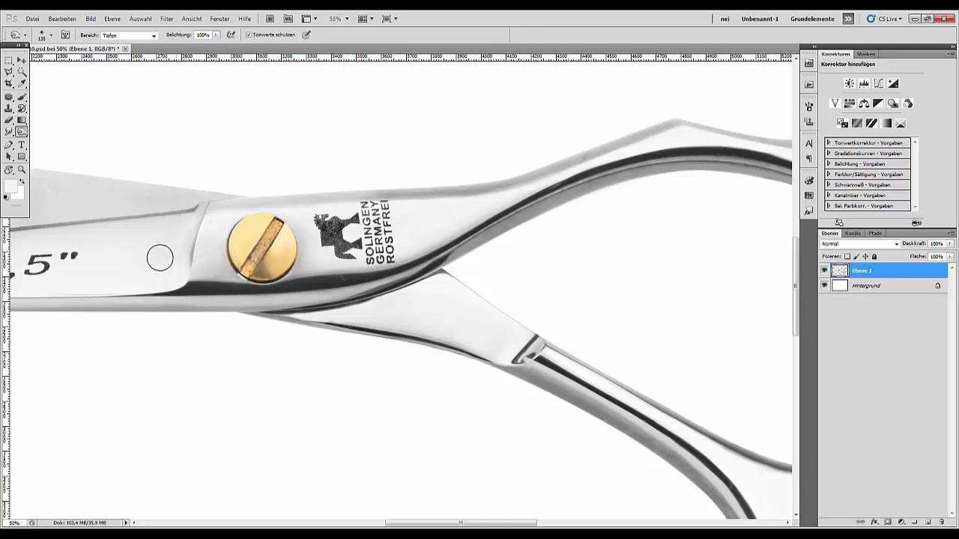
# Draw a narrow closed Pen path along the gold finger rest from the black collar to the tip and convert it into a new selection.
pyautogui.moveTo(128, 322); pyautogui.dragTo(451, 289)
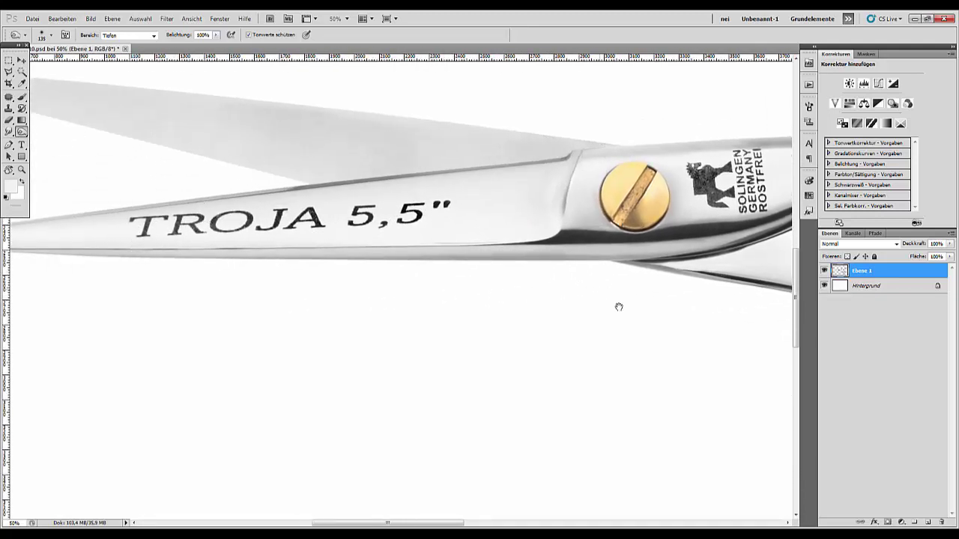
pyautogui.moveTo(617, 307); pyautogui.dragTo(85, 342)
pyautogui.moveTo(465, 259); pyautogui.dragTo(21, 317)
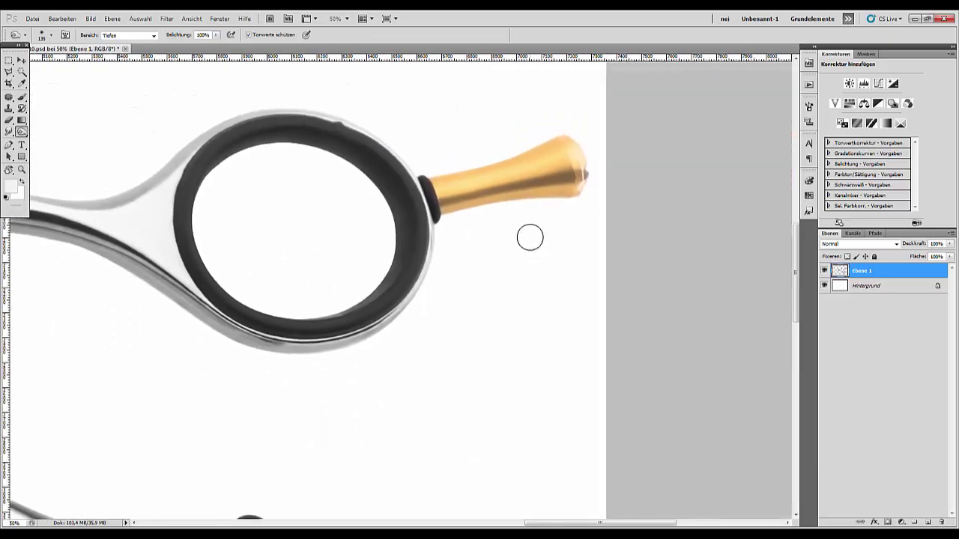
pyautogui.click(9, 145)
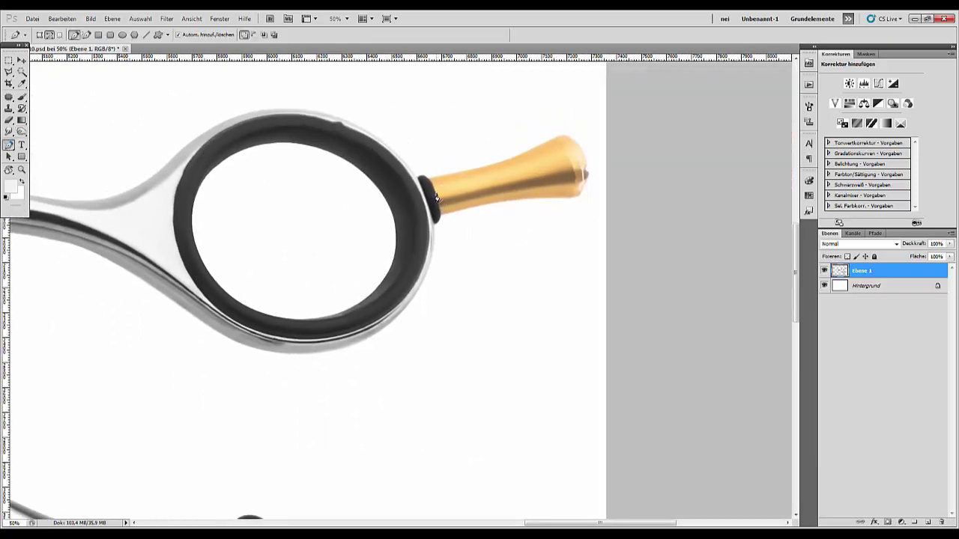
pyautogui.moveTo(535, 178); pyautogui.dragTo(567, 168)
pyautogui.click(570, 165)
pyautogui.click(437, 197)
pyautogui.rightClick(478, 191)
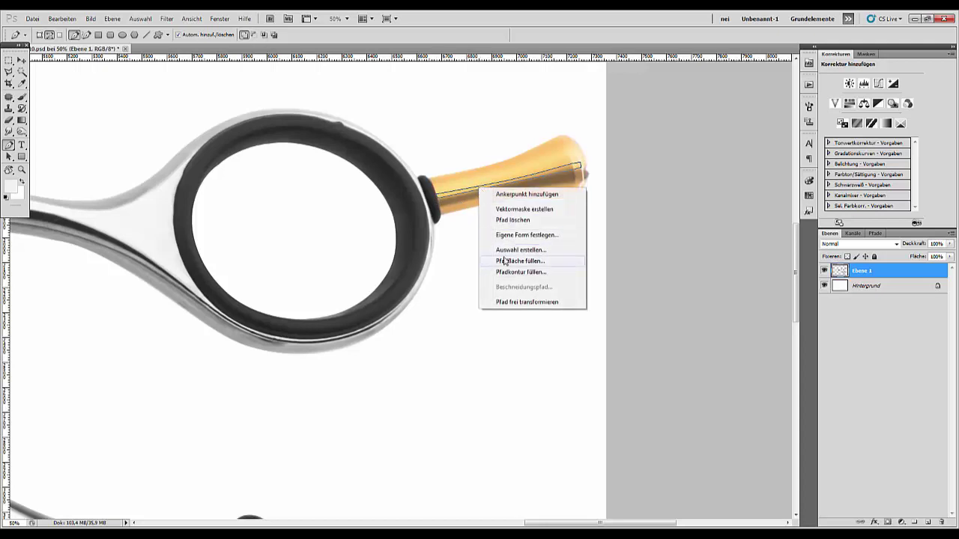
pyautogui.click(509, 250)
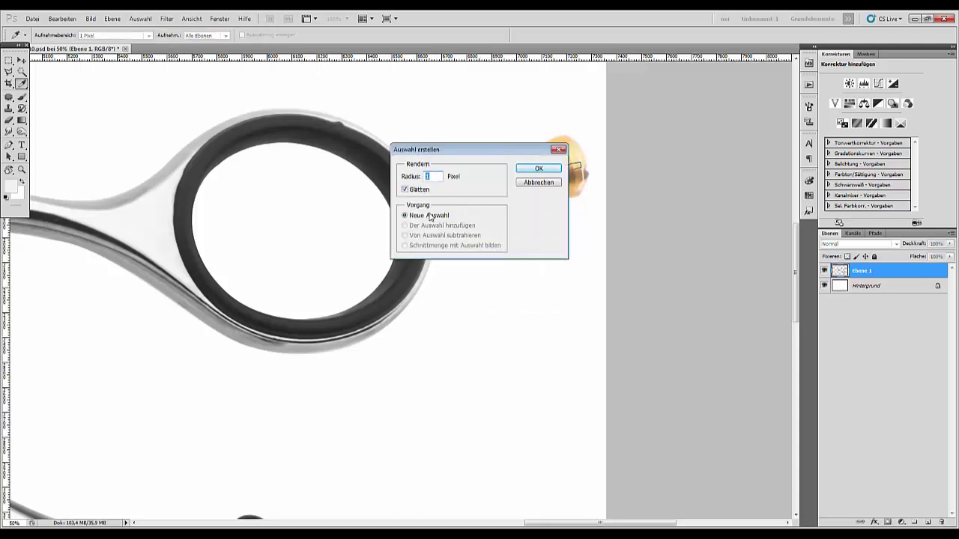
pyautogui.click(533, 174)
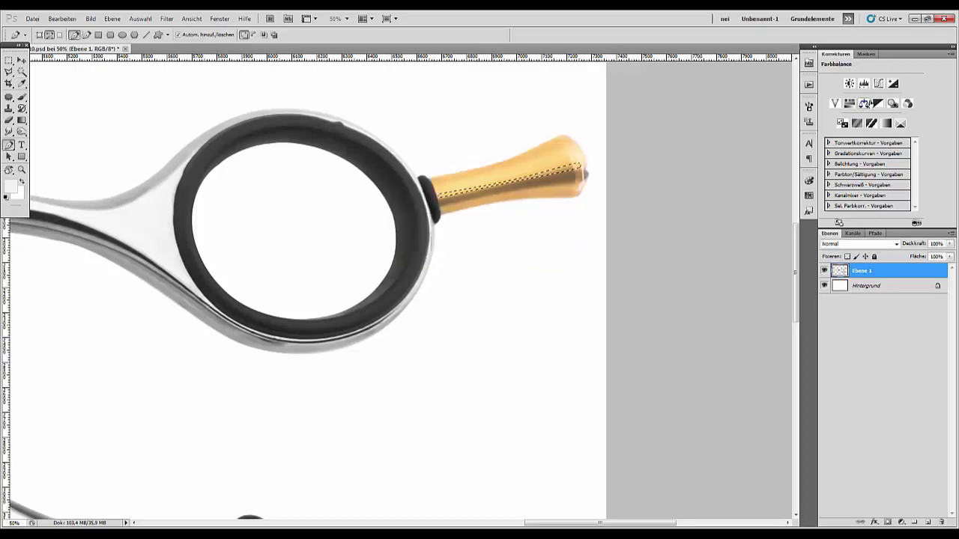
# Try brightening the selected strip of the gold finger rest with Levels at white input 142, and delete the adjustment layer.
pyautogui.click(864, 84)
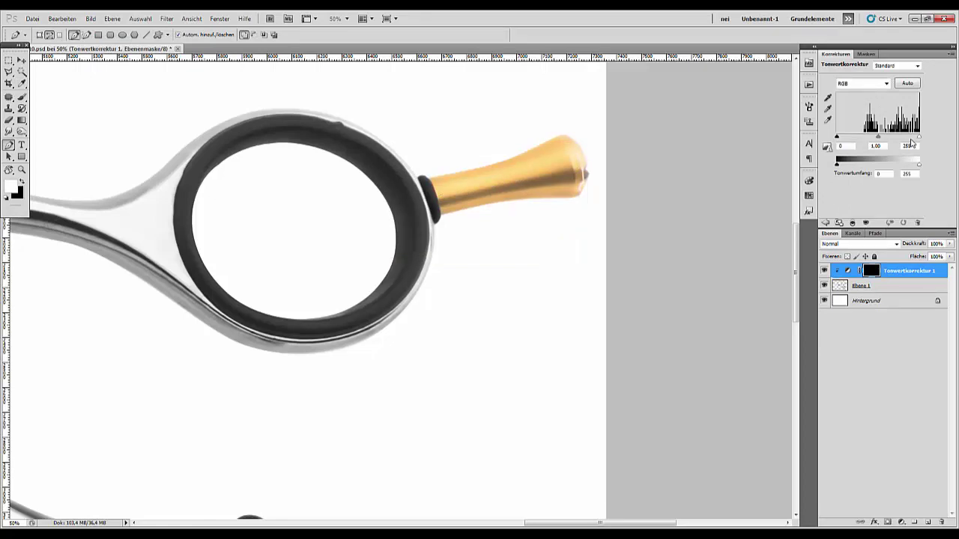
pyautogui.moveTo(920, 140); pyautogui.dragTo(886, 133)
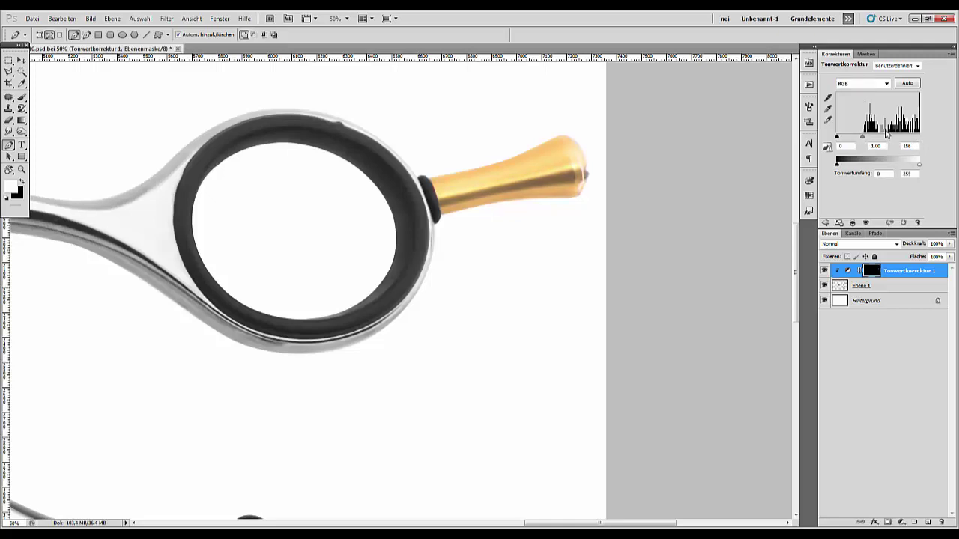
pyautogui.hotkey('ctrl', '-')
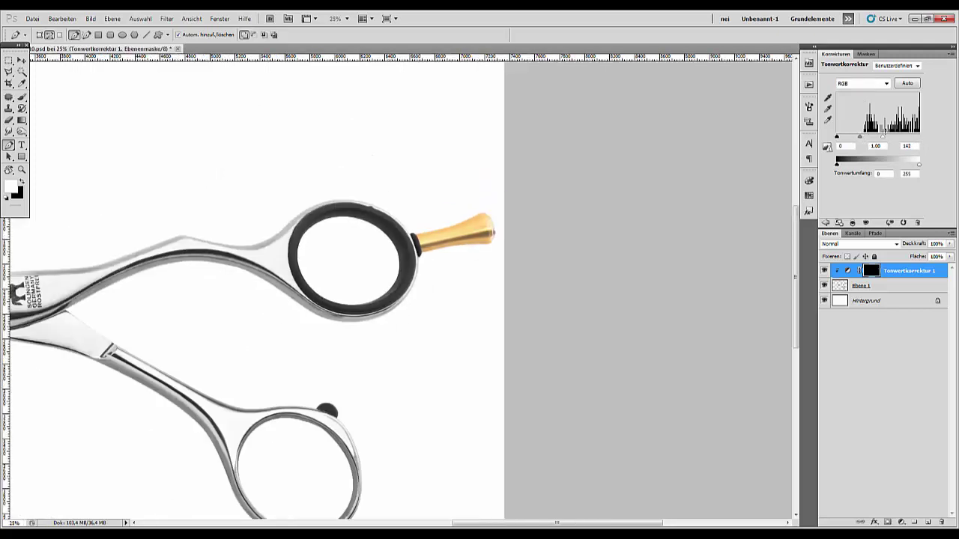
pyautogui.moveTo(860, 139)
pyautogui.mouseDown()
pyautogui.moveTo(841, 139)
pyautogui.moveTo(880, 139)
pyautogui.moveTo(855, 139)
pyautogui.mouseUp()
pyautogui.click(886, 272)
pyautogui.press('Delete')
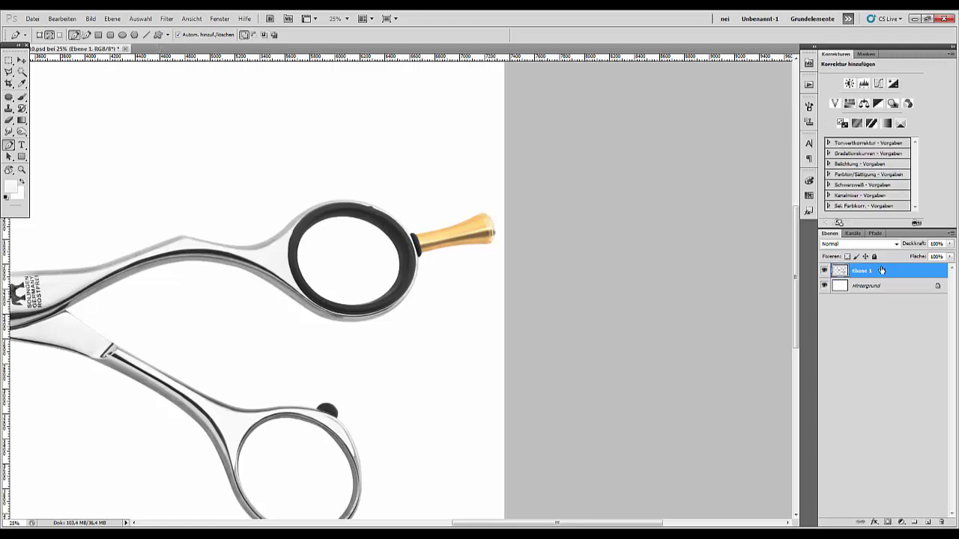
# Outline a clean patch near the upper end of the gold screw's slot with the Polygonal Lasso, redrawing the first outline slightly larger.
pyautogui.hotkey('ctrl', '-')
pyautogui.hotkey('ctrl', '-')
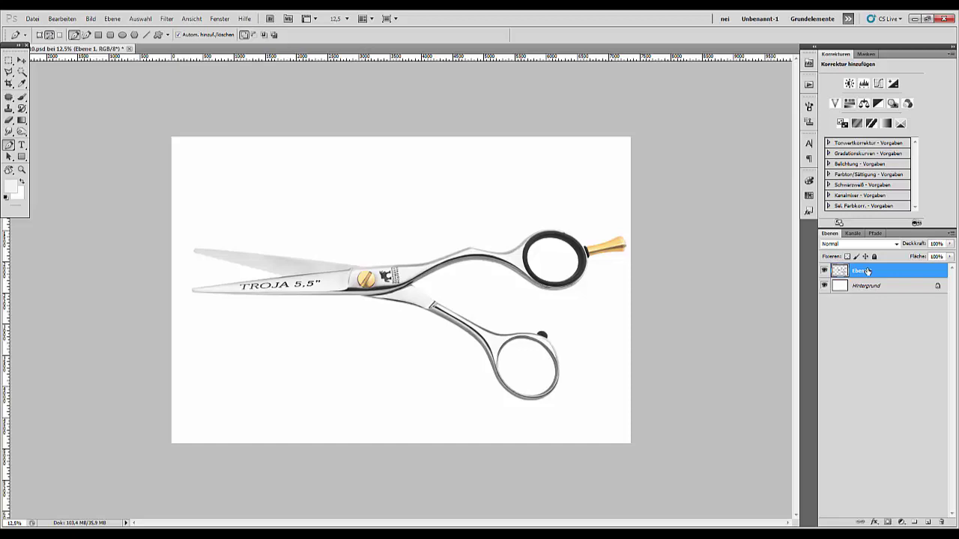
pyautogui.hotkey('ctrl', '+')
pyautogui.hotkey('ctrl', '+')
pyautogui.hotkey('ctrl', '+')
pyautogui.hotkey('ctrl', '+')
pyautogui.hotkey('ctrl', '+')
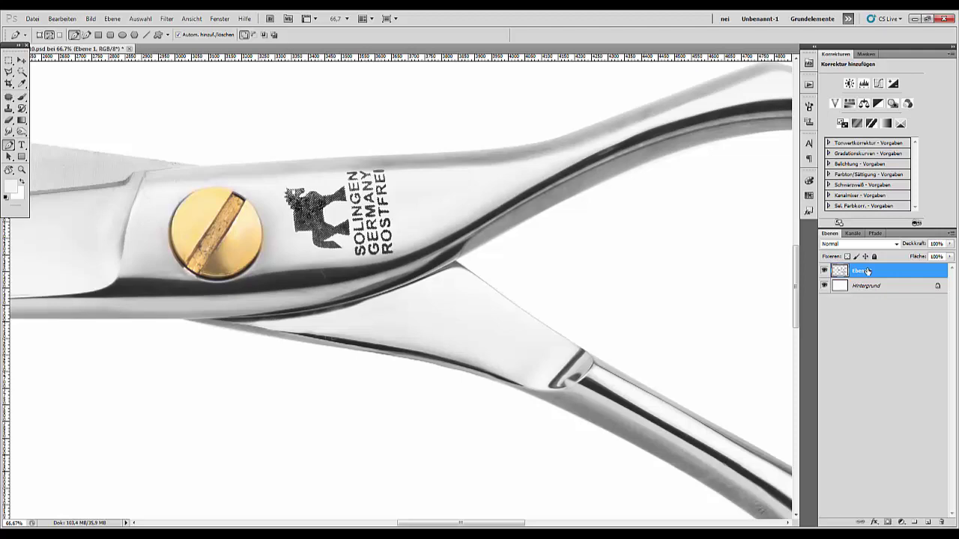
pyautogui.hotkey('ctrl', '+')
pyautogui.hotkey('ctrl', '+')
pyautogui.moveTo(233, 251); pyautogui.dragTo(721, 452)
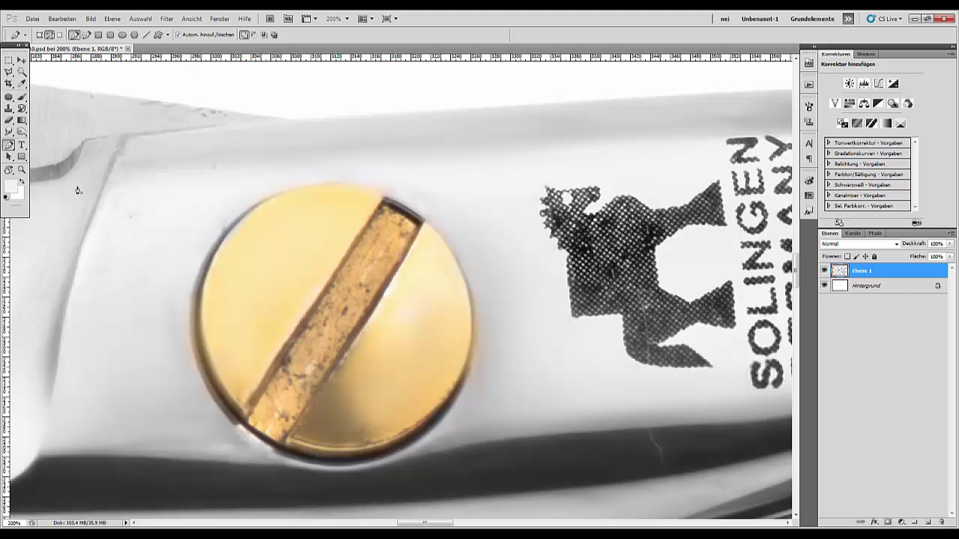
pyautogui.click(9, 72)
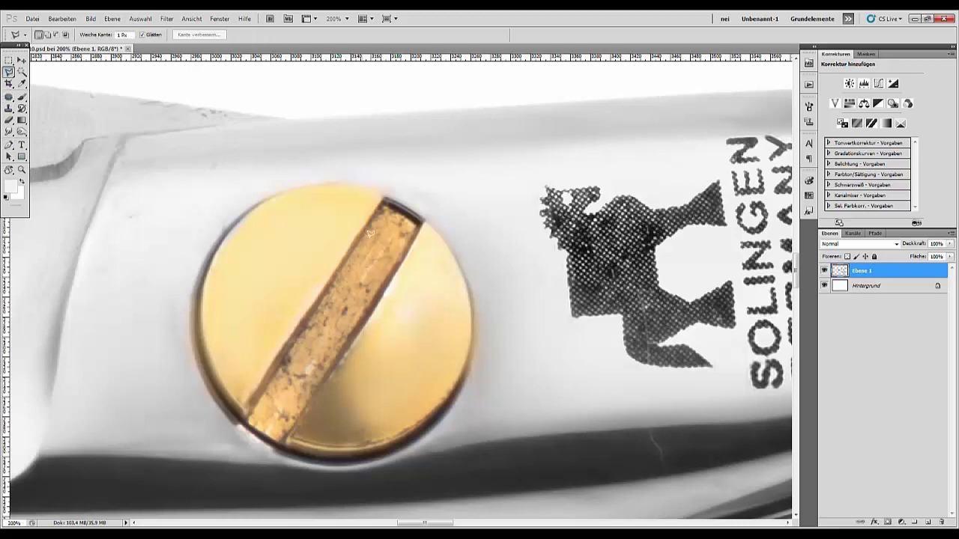
pyautogui.click(365, 236)
pyautogui.click(376, 274)
pyautogui.click(365, 235)
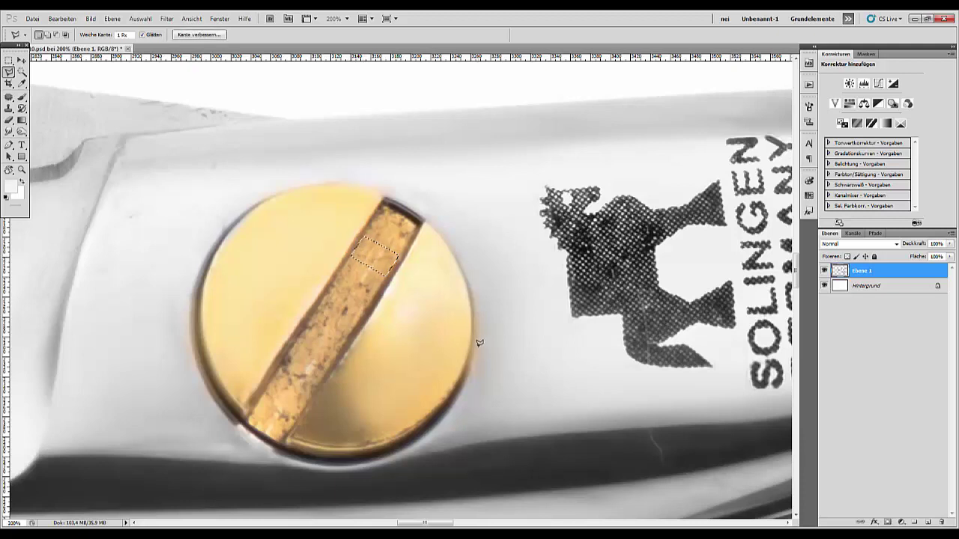
pyautogui.click(367, 229)
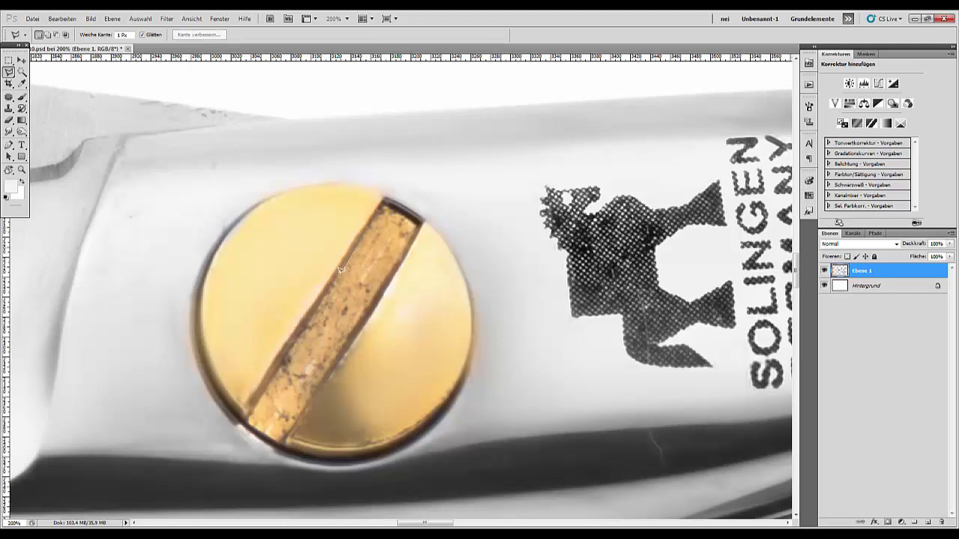
pyautogui.click(348, 262)
pyautogui.click(401, 251)
pyautogui.click(363, 231)
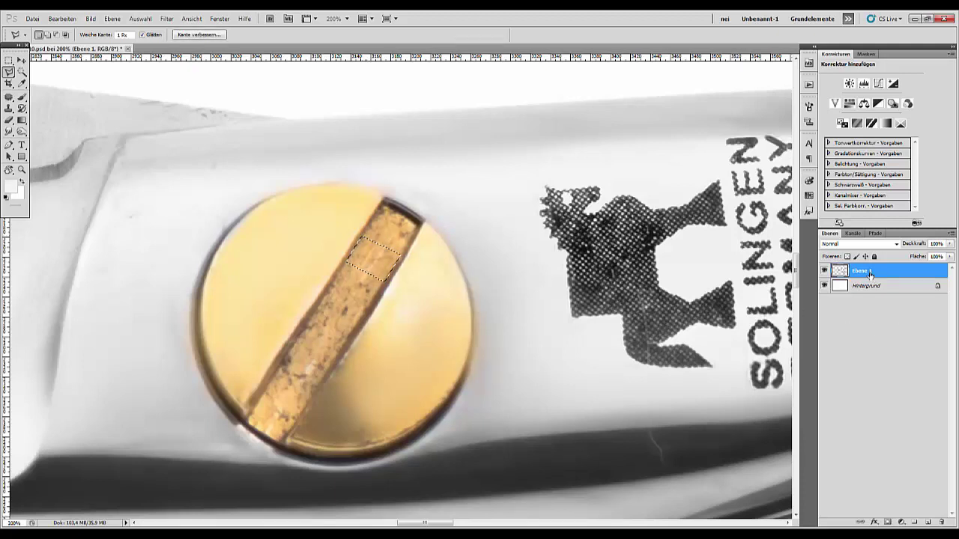
# Copy the selected slot patch from Ebene 1 to a new layer and rotate it about -38.6° so its sides stand upright.
pyautogui.hotkey('ctrl', 'j')
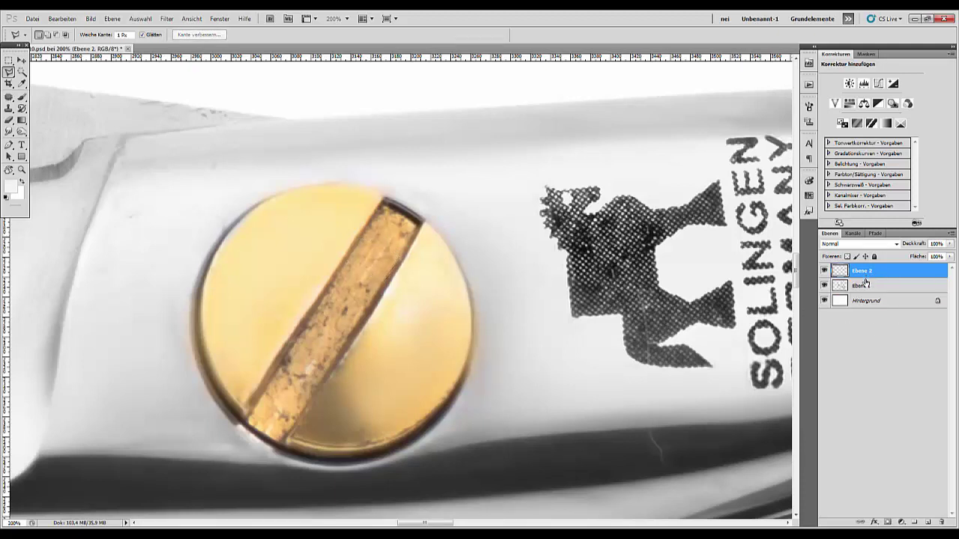
pyautogui.hotkey('ctrl', 't')
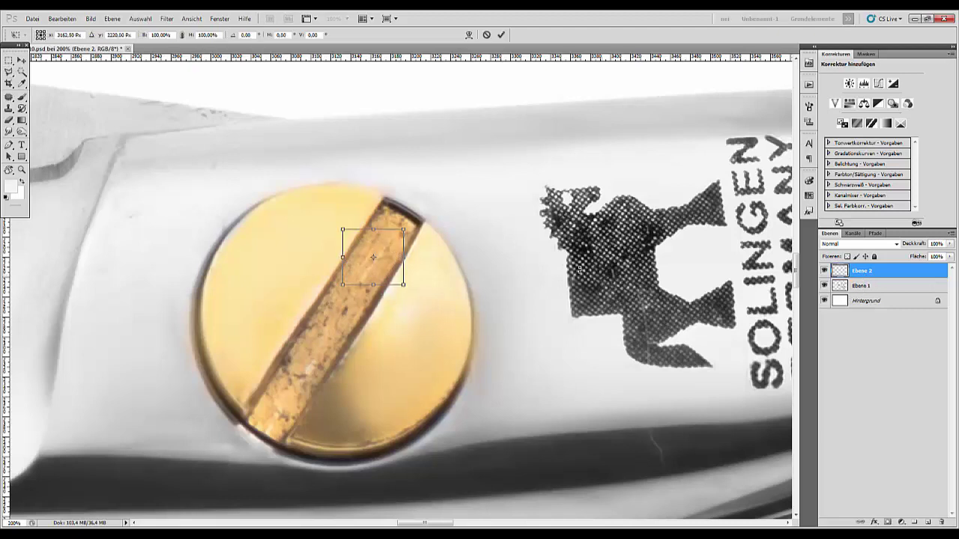
pyautogui.moveTo(581, 270); pyautogui.dragTo(450, 195)
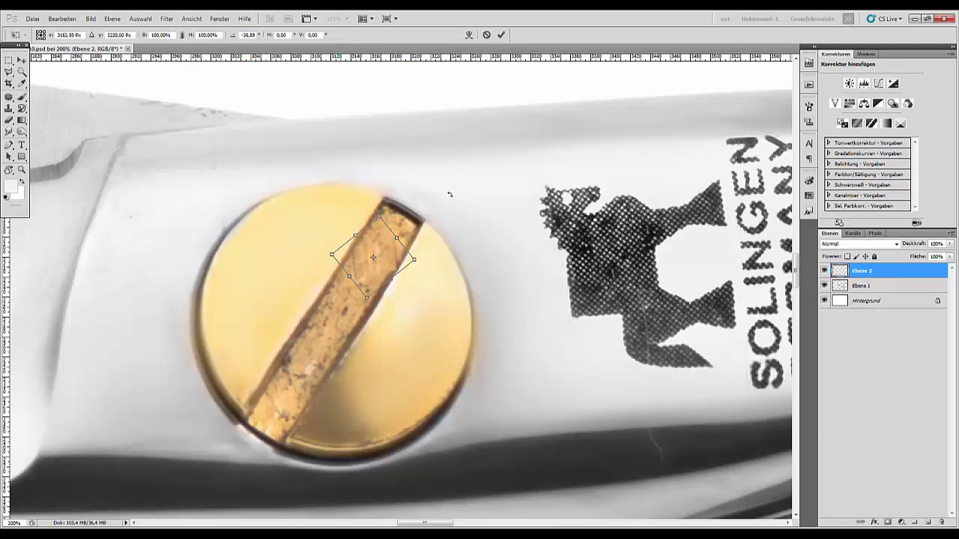
pyautogui.press('Return')
pyautogui.press('l')
pyautogui.click(383, 261)
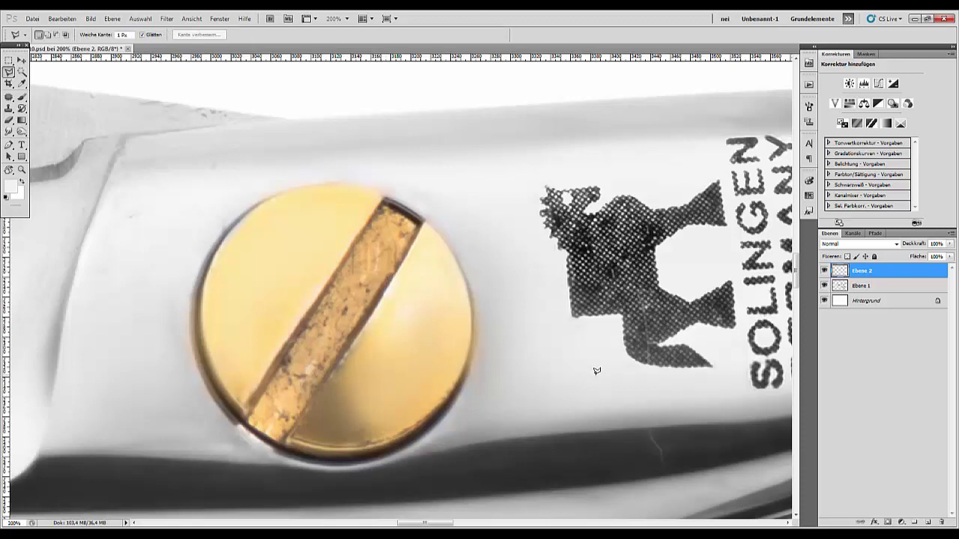
# Stretch the patch to about 761% height, rotate it about 33° and position it along the screw's slot.
pyautogui.hotkey('ctrl', 't')
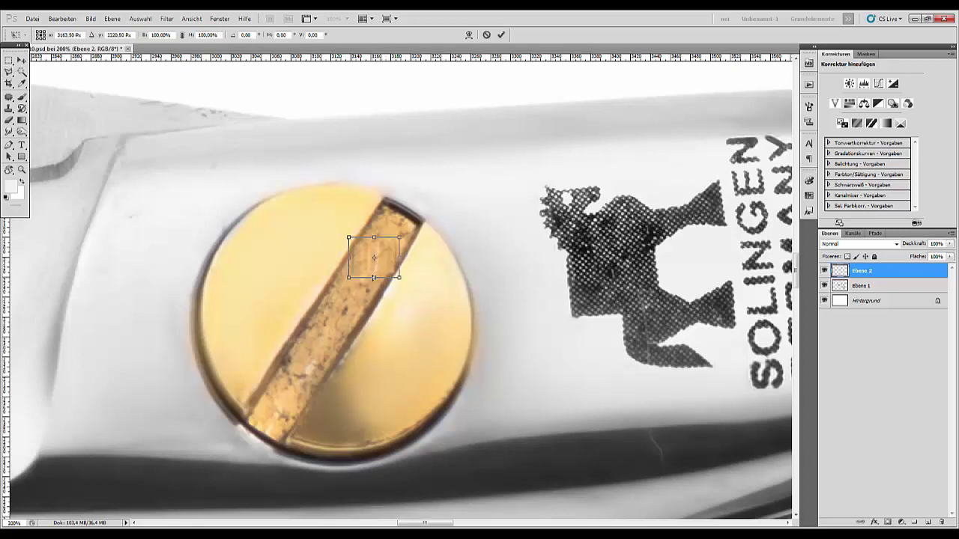
pyautogui.moveTo(374, 278); pyautogui.dragTo(374, 462)
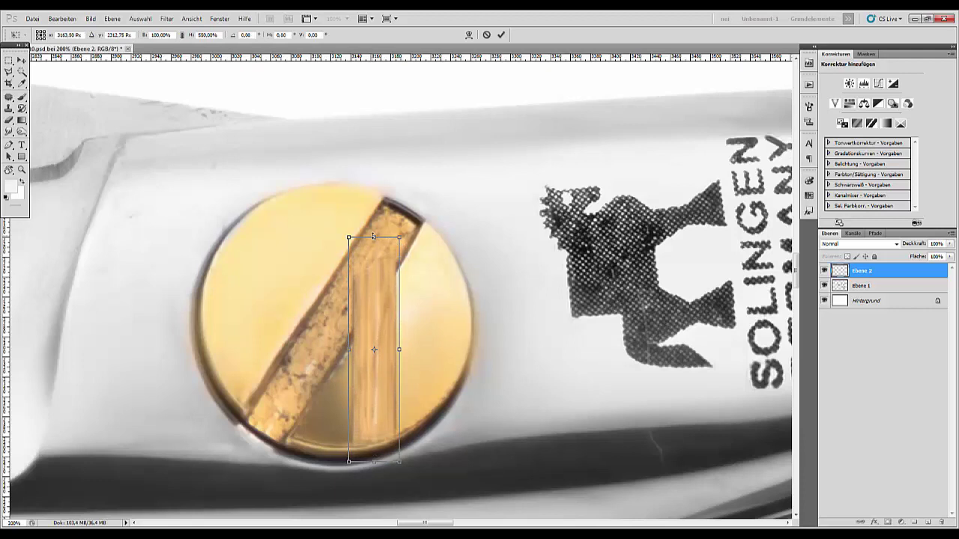
pyautogui.moveTo(374, 235); pyautogui.dragTo(374, 145)
pyautogui.moveTo(439, 160); pyautogui.dragTo(507, 251)
pyautogui.moveTo(340, 340); pyautogui.dragTo(321, 322)
pyautogui.moveTo(489, 254); pyautogui.dragTo(494, 262)
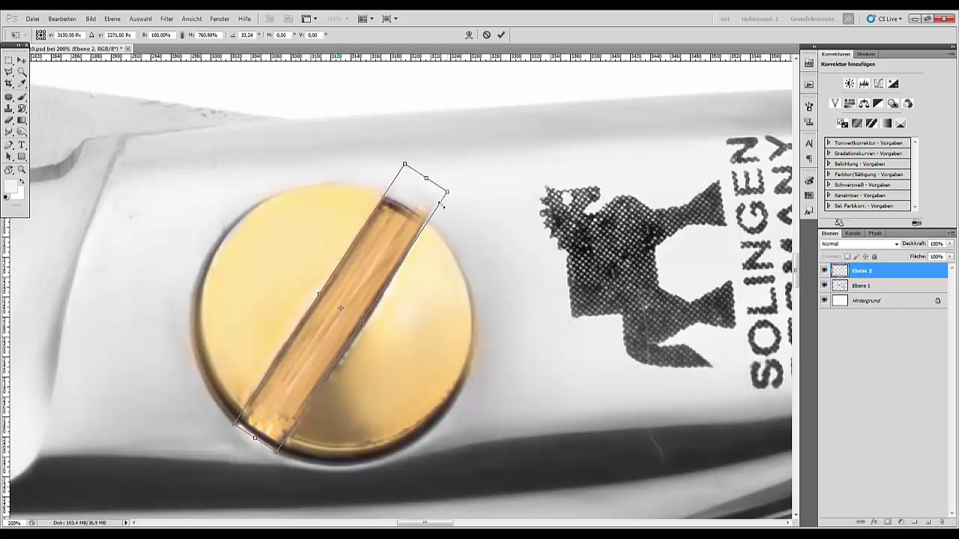
# Lengthen the strip at both ends until it extends past the screw's rim, and apply the transformation.
pyautogui.moveTo(426, 178); pyautogui.dragTo(451, 138)
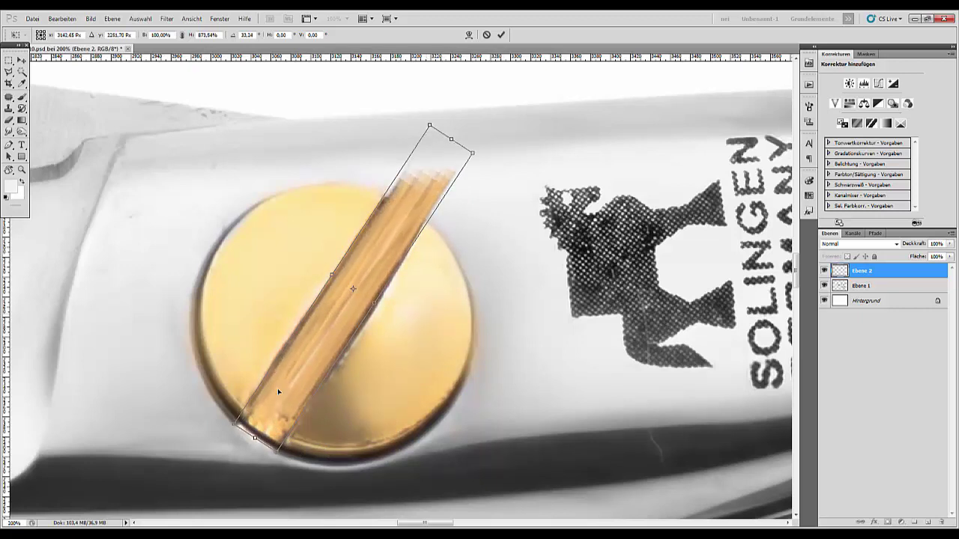
pyautogui.moveTo(255, 440); pyautogui.dragTo(224, 472)
pyautogui.press('Return')
pyautogui.press('l')
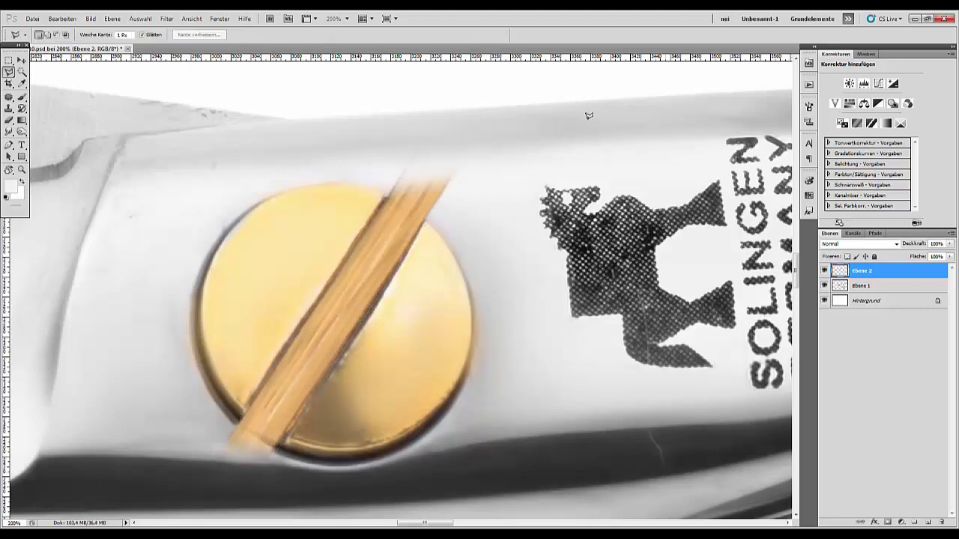
# Erase the strip's ends beyond the screw's rim on Ebene 2 with a harder-edged 61 px Eraser.
pyautogui.click(9, 120)
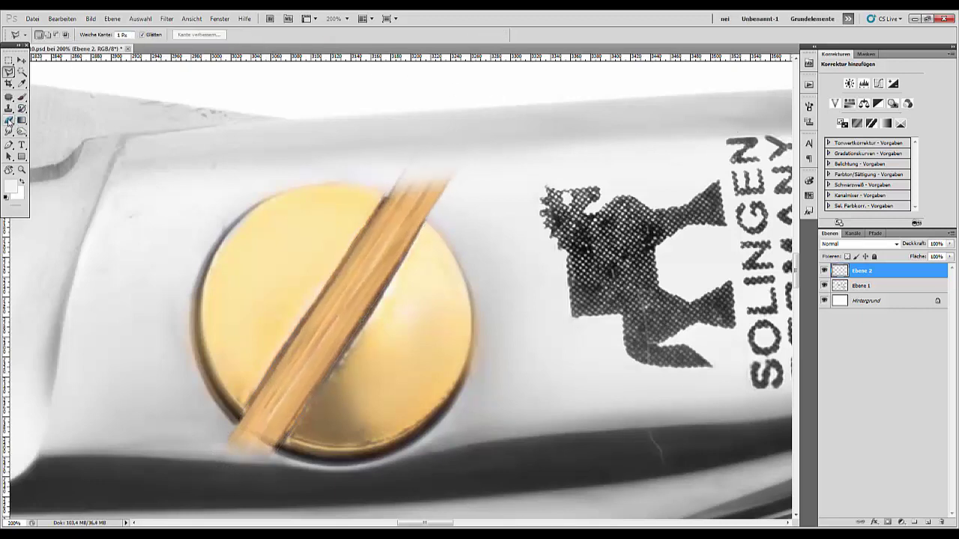
pyautogui.rightClick(462, 148)
pyautogui.moveTo(547, 174); pyautogui.dragTo(534, 174)
pyautogui.press('Return')
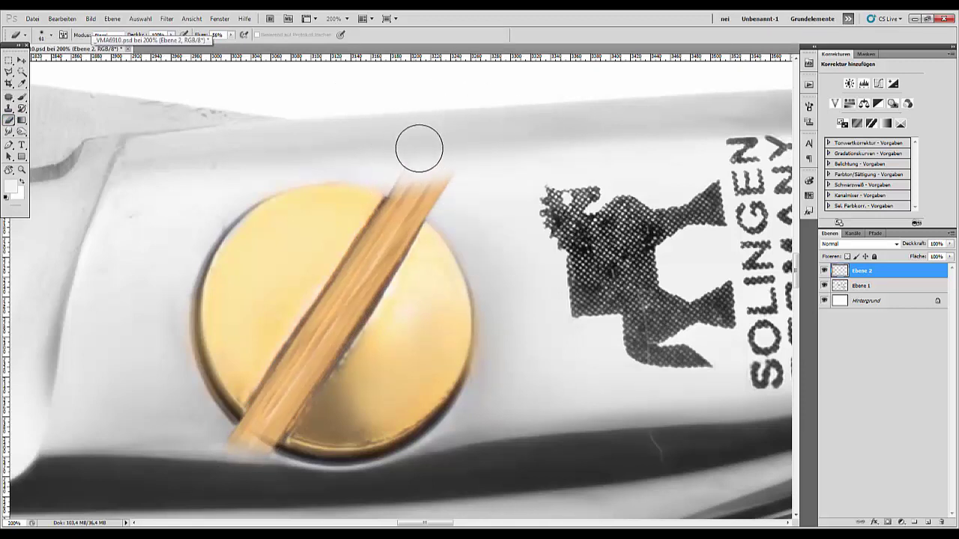
pyautogui.rightClick(463, 165)
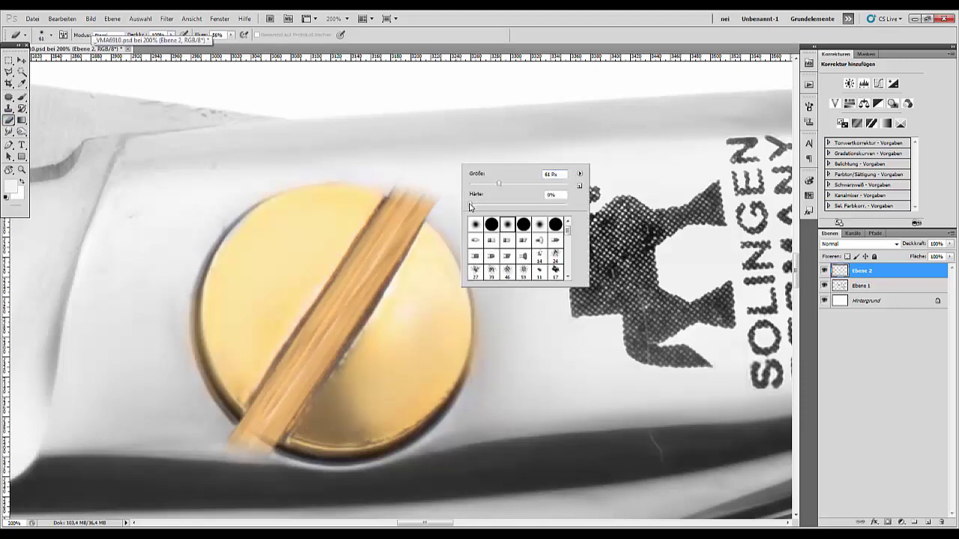
pyautogui.click(470, 206)
pyautogui.press('Return')
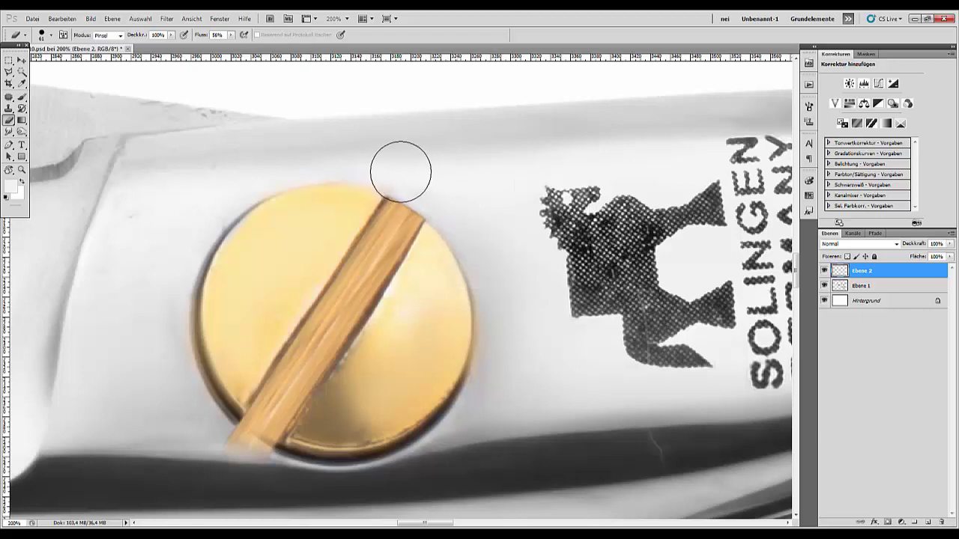
pyautogui.moveTo(428, 186)
pyautogui.mouseDown()
pyautogui.moveTo(217, 428)
pyautogui.moveTo(208, 447)
pyautogui.moveTo(238, 465)
pyautogui.moveTo(210, 439)
pyautogui.moveTo(270, 472)
pyautogui.moveTo(214, 426)
pyautogui.moveTo(265, 465)
pyautogui.moveTo(214, 443)
pyautogui.mouseUp()
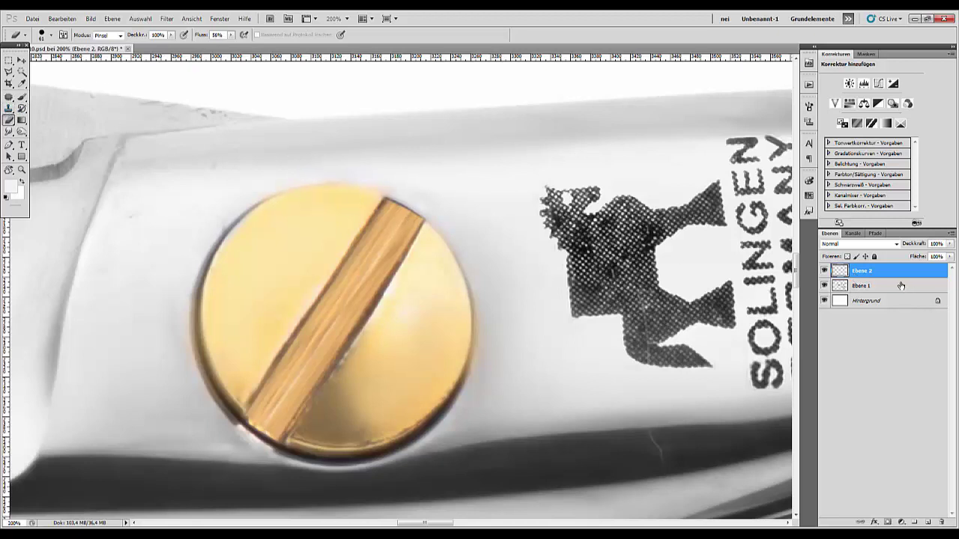
# Smudge away the dark specks along the steel's upper-left edge on Ebene 1, using Aufhellen mode at 83% strength.
pyautogui.click(902, 286)
pyautogui.click(9, 132)
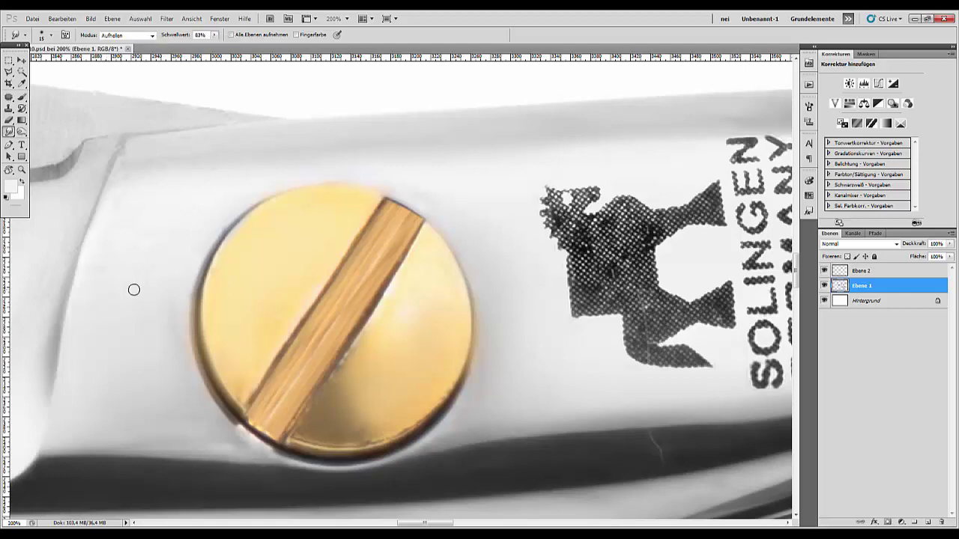
# Merge the slot strip layer Ebene 2 down into Ebene 1.
pyautogui.hotkey('ctrl', '-')
pyautogui.hotkey('ctrl', '-')
pyautogui.hotkey('ctrl', '-')
pyautogui.hotkey('ctrl', '-')
pyautogui.hotkey('ctrl', '-')
pyautogui.hotkey('ctrl', '-')
pyautogui.hotkey('ctrl', '-')
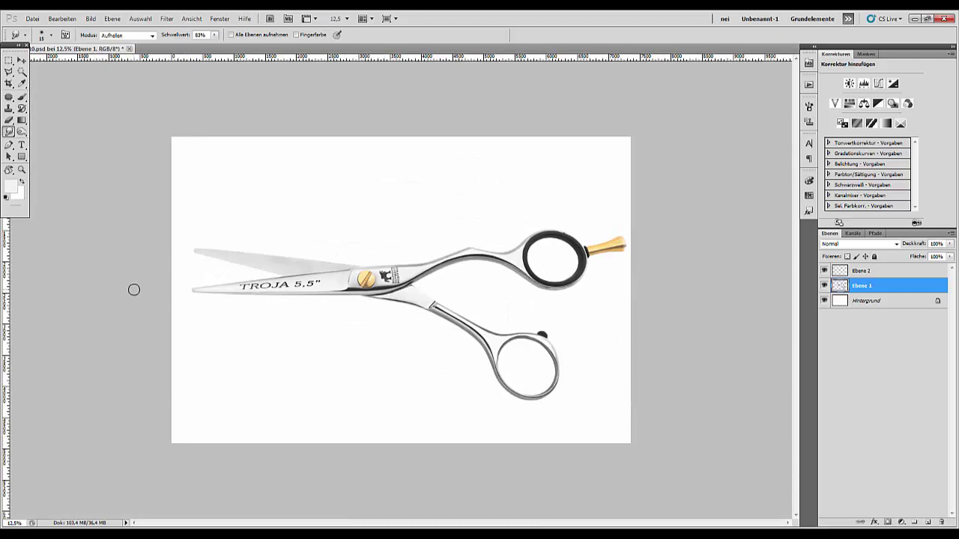
pyautogui.hotkey('ctrl', '+')
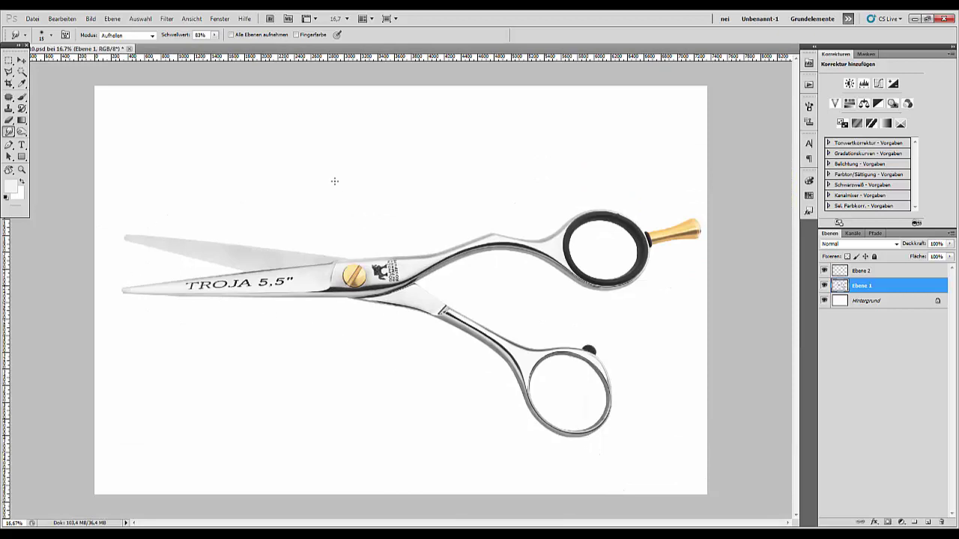
pyautogui.click(864, 274)
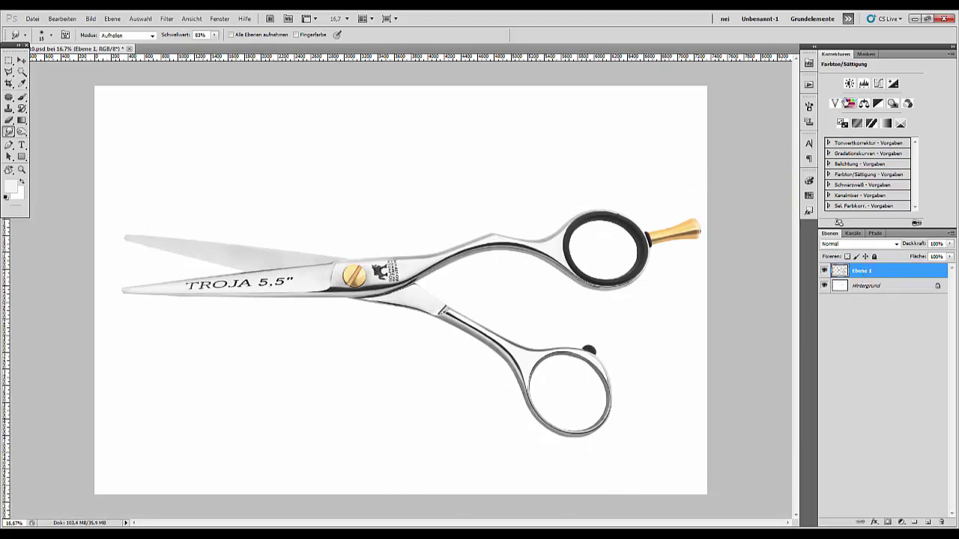
# Add a Levels adjustment clipped to Ebene 1 with the white input at 253, and invert its mask to black.
pyautogui.click(863, 84)
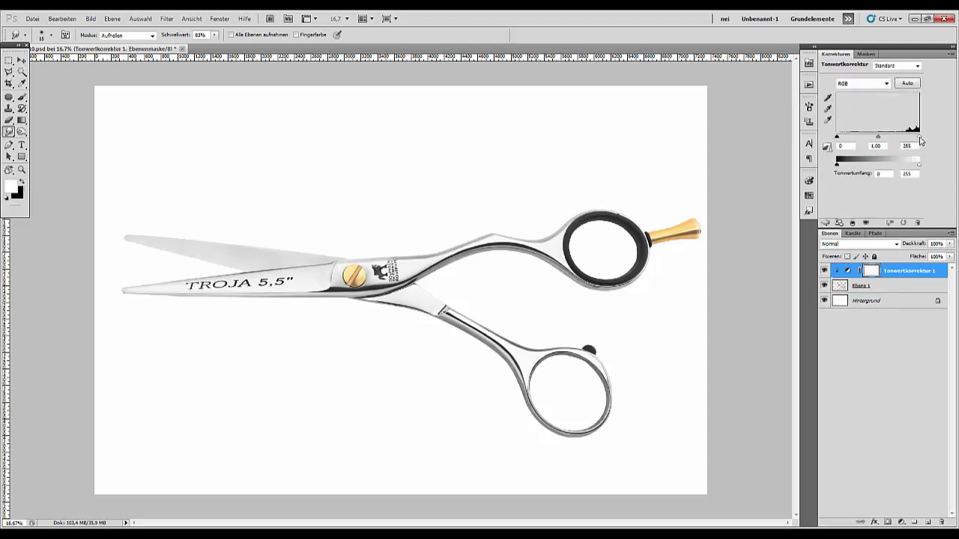
pyautogui.moveTo(918, 140)
pyautogui.mouseDown()
pyautogui.moveTo(907, 140)
pyautogui.moveTo(917, 139)
pyautogui.mouseUp()
pyautogui.hotkey('ctrl', 'i')
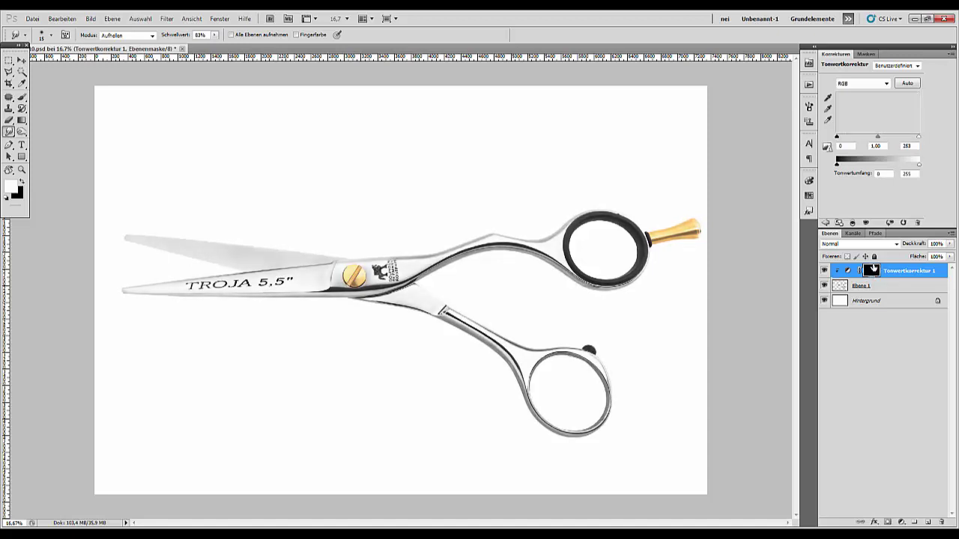
# Paint white over the scissors' handles in the Levels mask, enlarging the brush to 813 px.
pyautogui.click(22, 96)
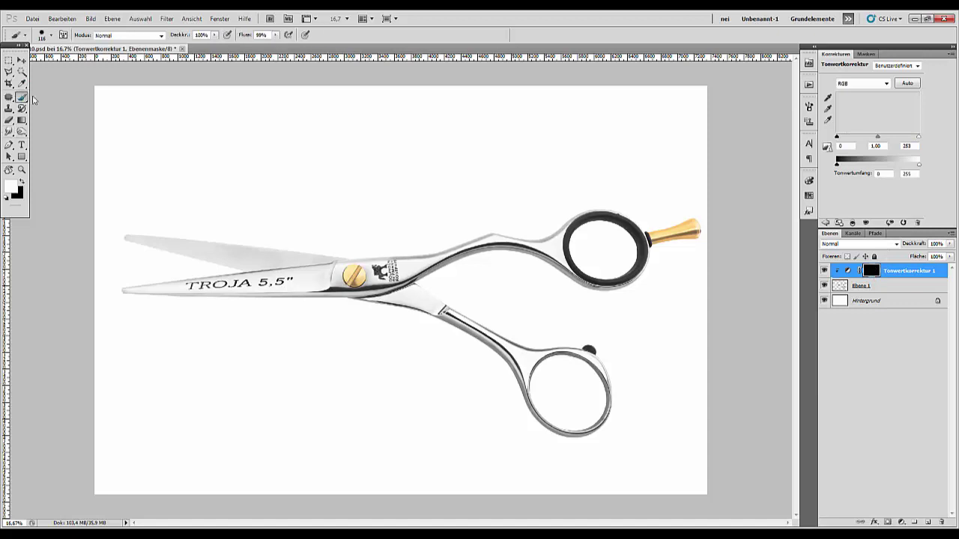
pyautogui.moveTo(542, 358)
pyautogui.mouseDown()
pyautogui.moveTo(608, 375)
pyautogui.moveTo(531, 354)
pyautogui.mouseUp()
pyautogui.rightClick(497, 326)
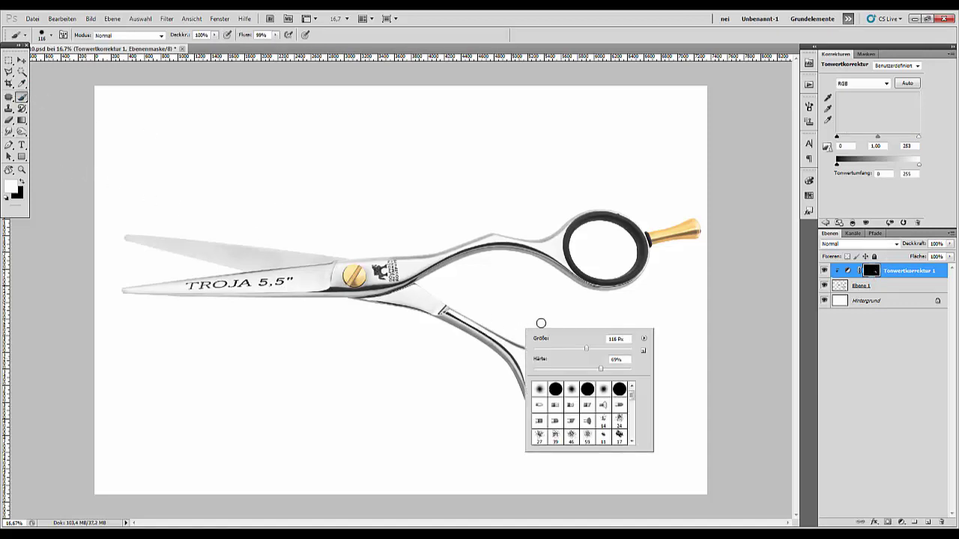
pyautogui.moveTo(590, 349); pyautogui.dragTo(618, 348)
pyautogui.press('Return')
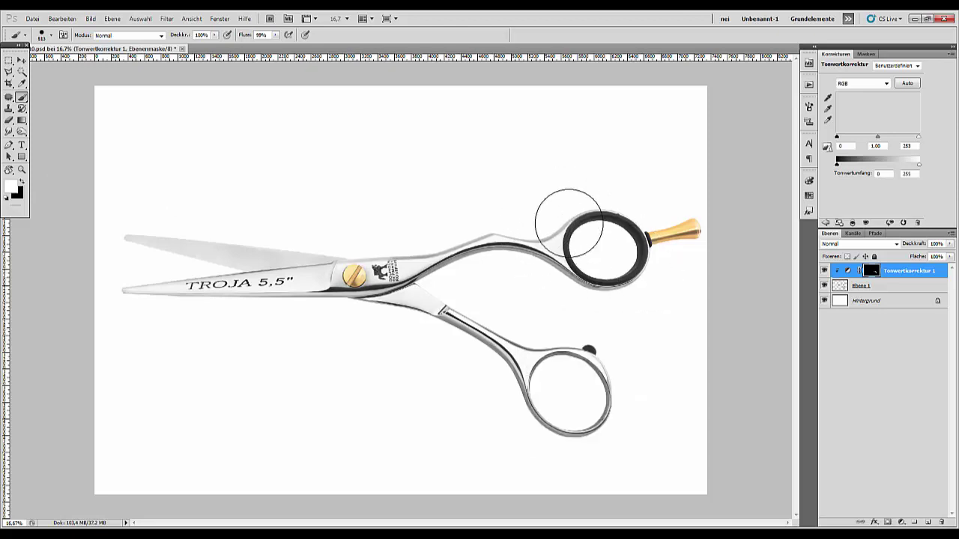
pyautogui.moveTo(537, 409)
pyautogui.mouseDown()
pyautogui.moveTo(462, 352)
pyautogui.moveTo(375, 332)
pyautogui.moveTo(347, 391)
pyautogui.moveTo(305, 394)
pyautogui.mouseUp()
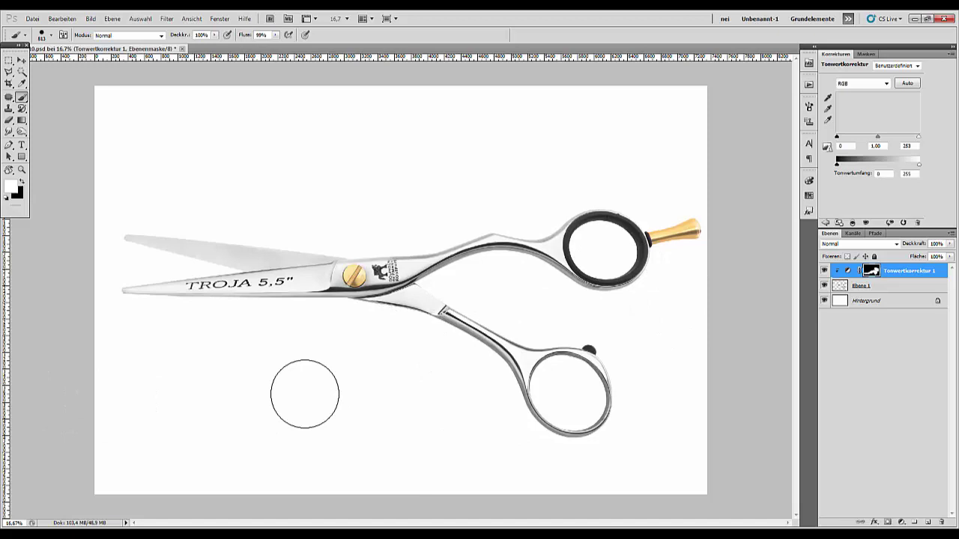
# Examine the retouched scissors as a whole and at closer range for remaining flaws.
pyautogui.hotkey('ctrl', '-')
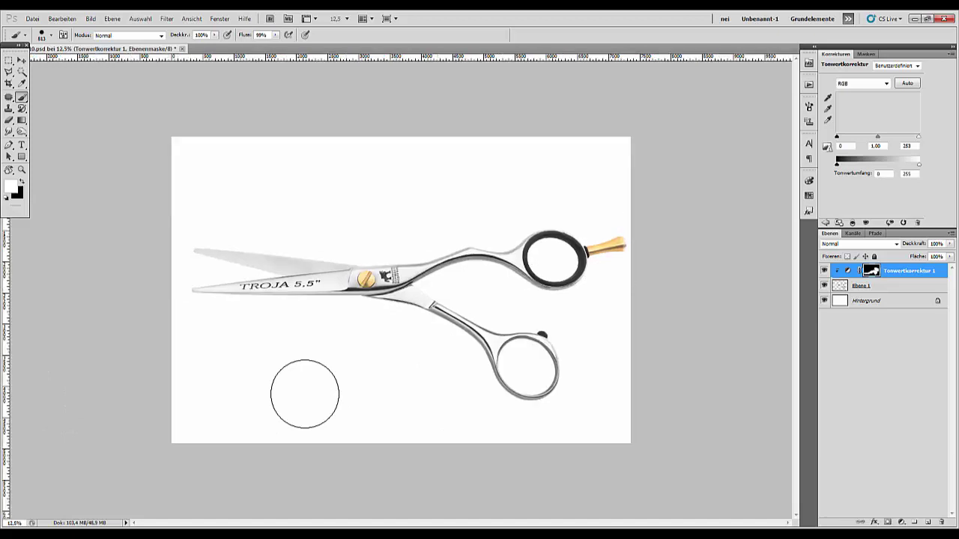
pyautogui.hotkey('ctrl', '+')
pyautogui.hotkey('ctrl', '+')
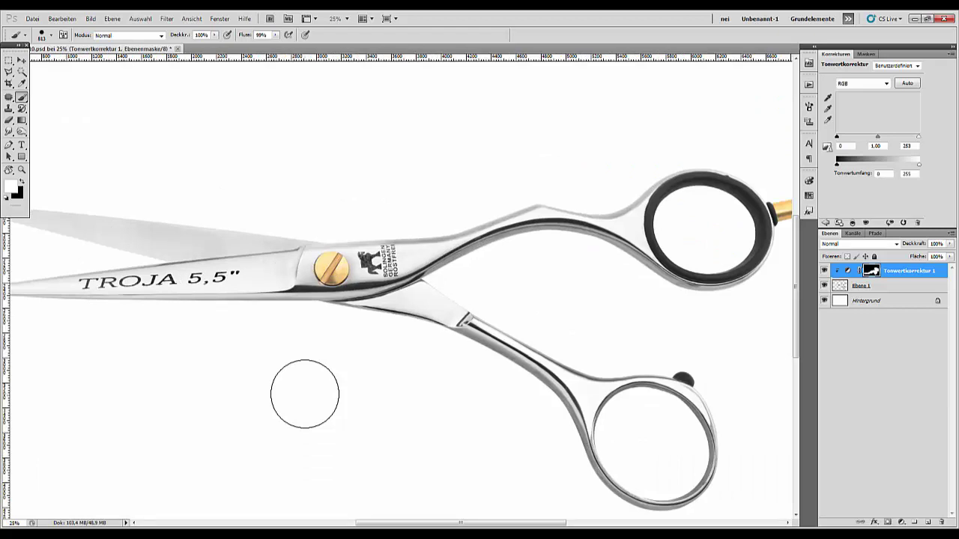
pyautogui.hotkey('ctrl', '-')
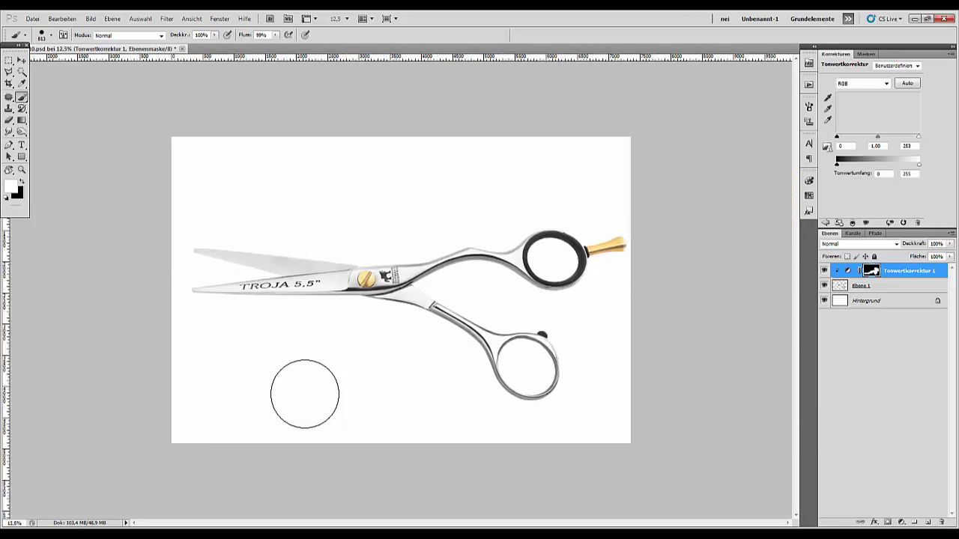
pyautogui.hotkey('ctrl', '+')
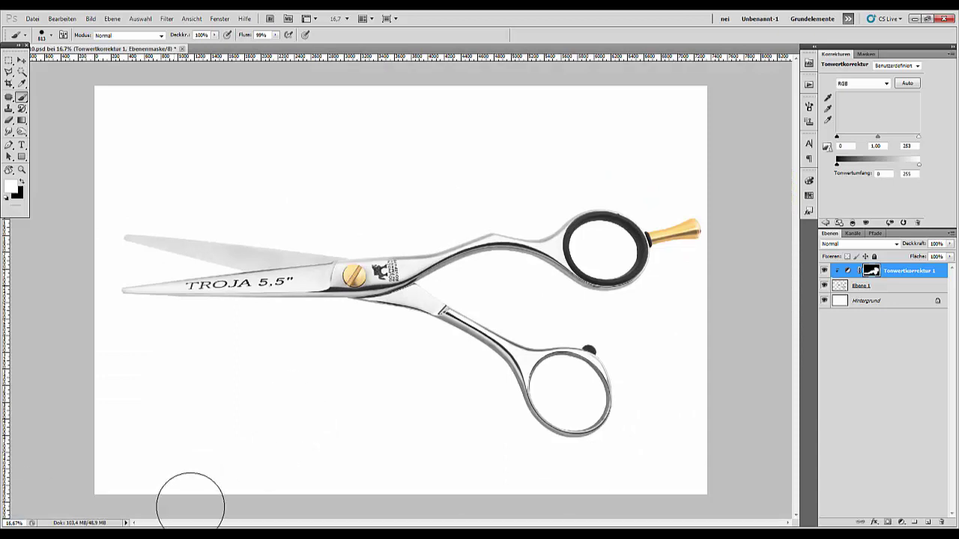
pyautogui.moveTo(282, 538)
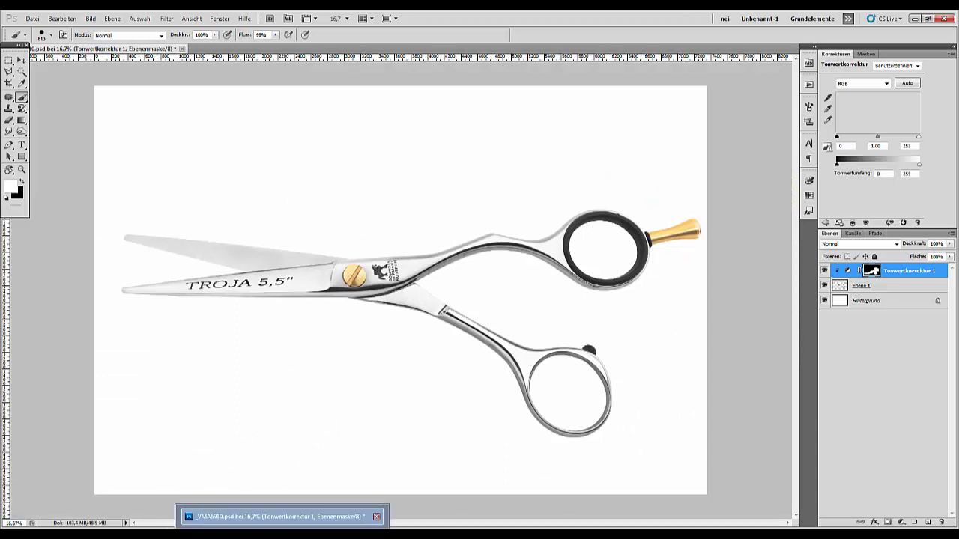